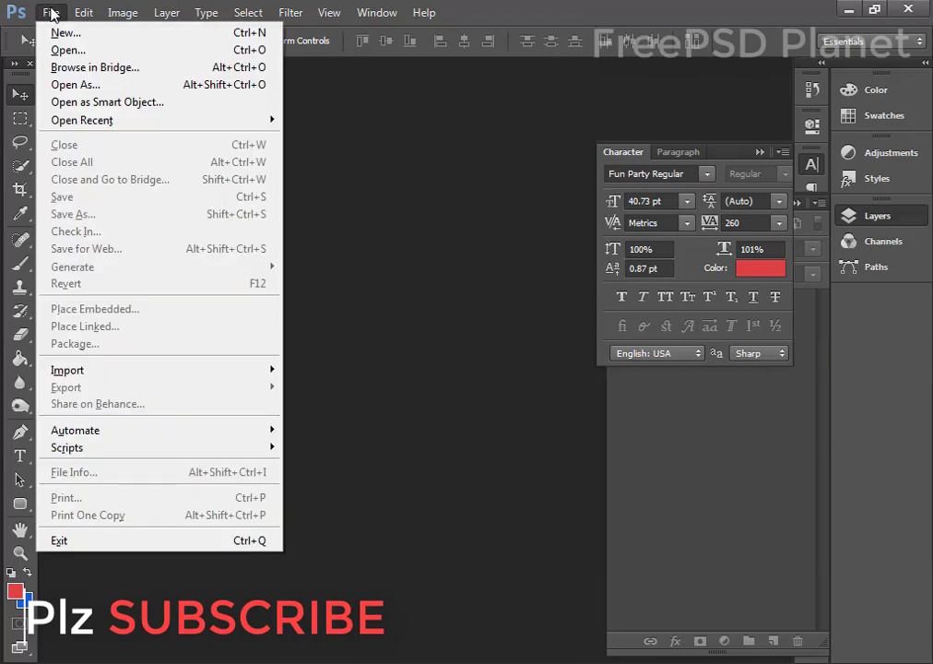
Create a new International Paper A4 document at 300 ppi in CMYK Color
click(51, 30)
click(366, 164)
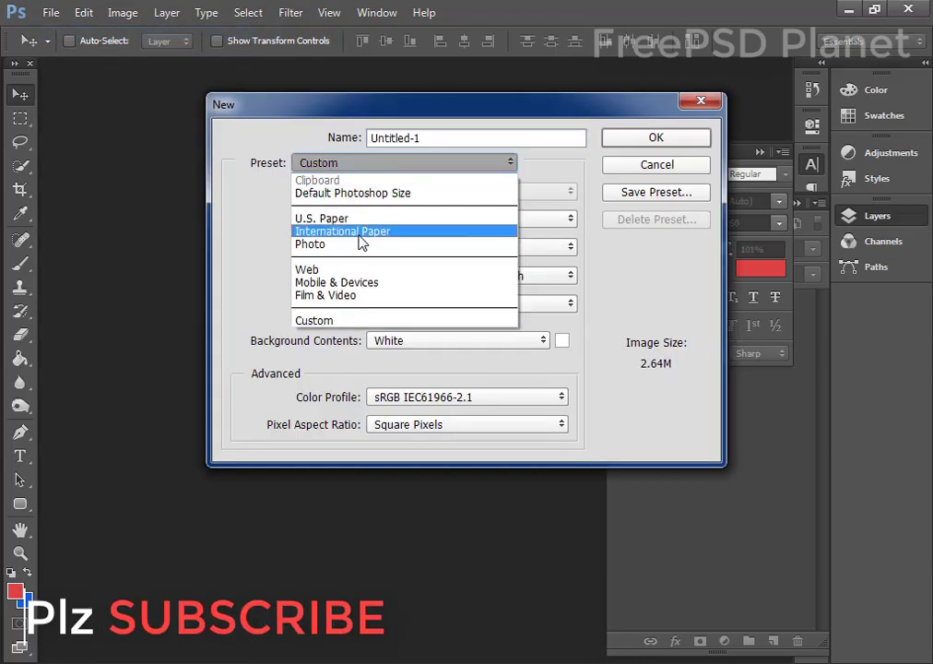
click(359, 232)
click(406, 304)
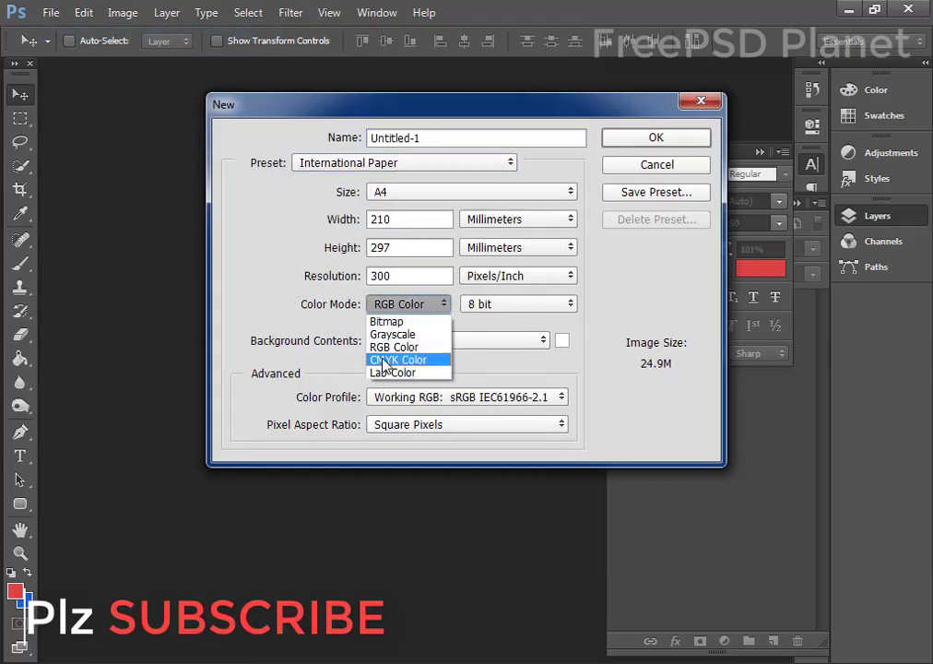
click(404, 359)
click(649, 138)
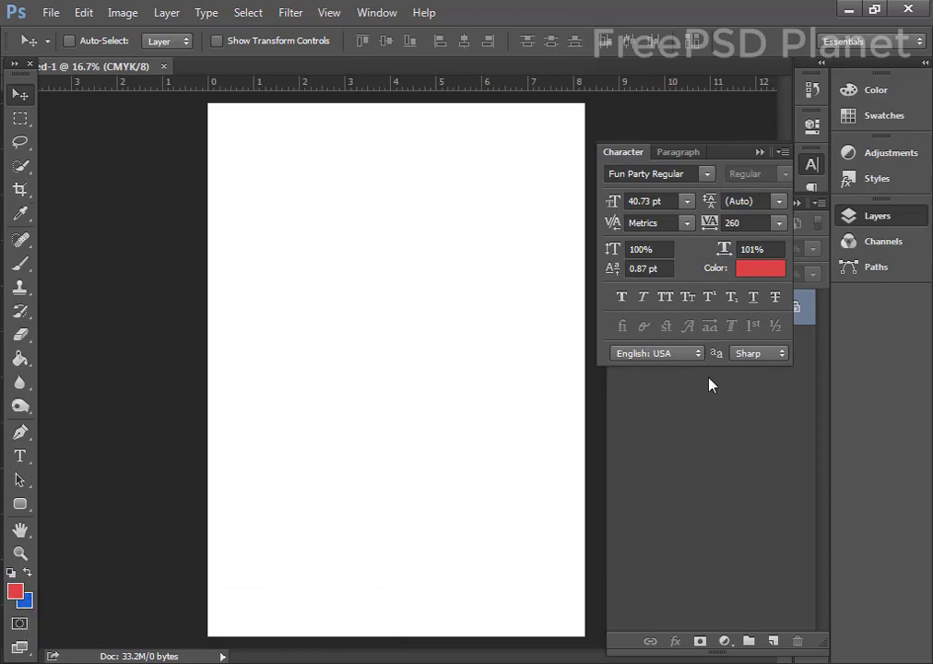
click(698, 482)
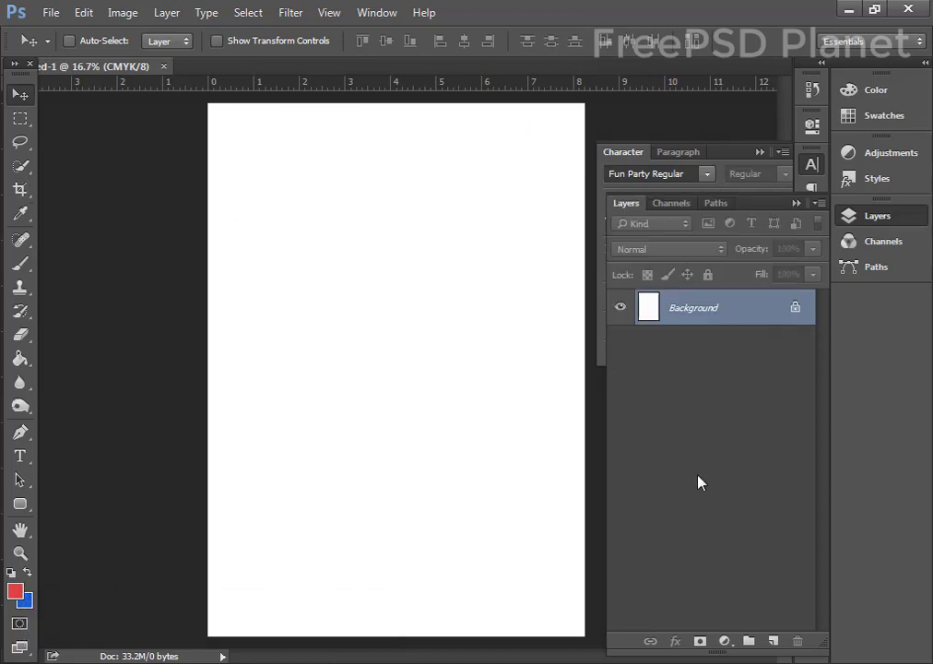
Add a Solid Color fill layer and set its colour to dark red 5e1314
click(725, 641)
click(775, 308)
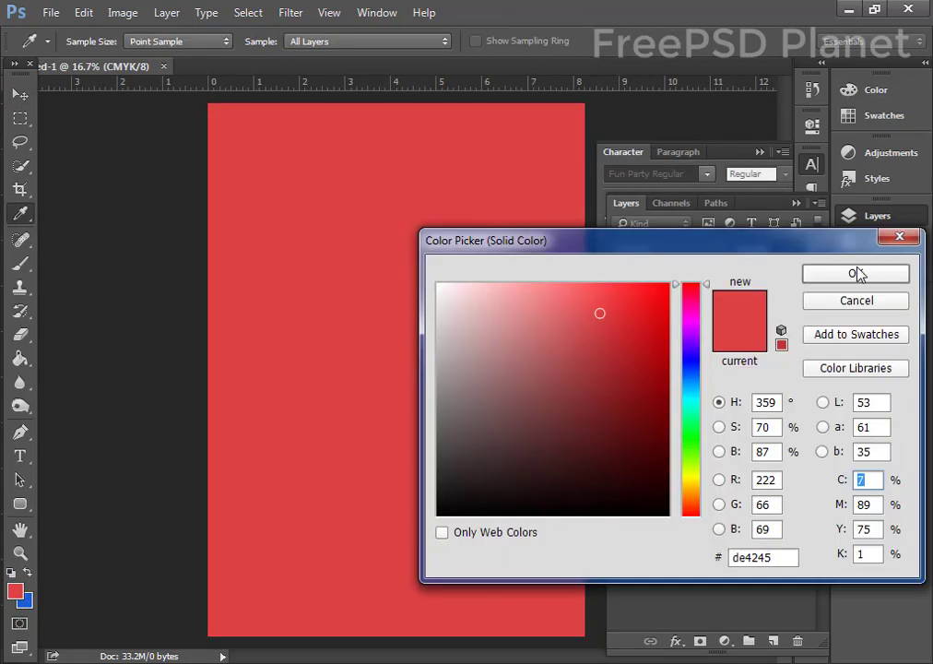
click(855, 276)
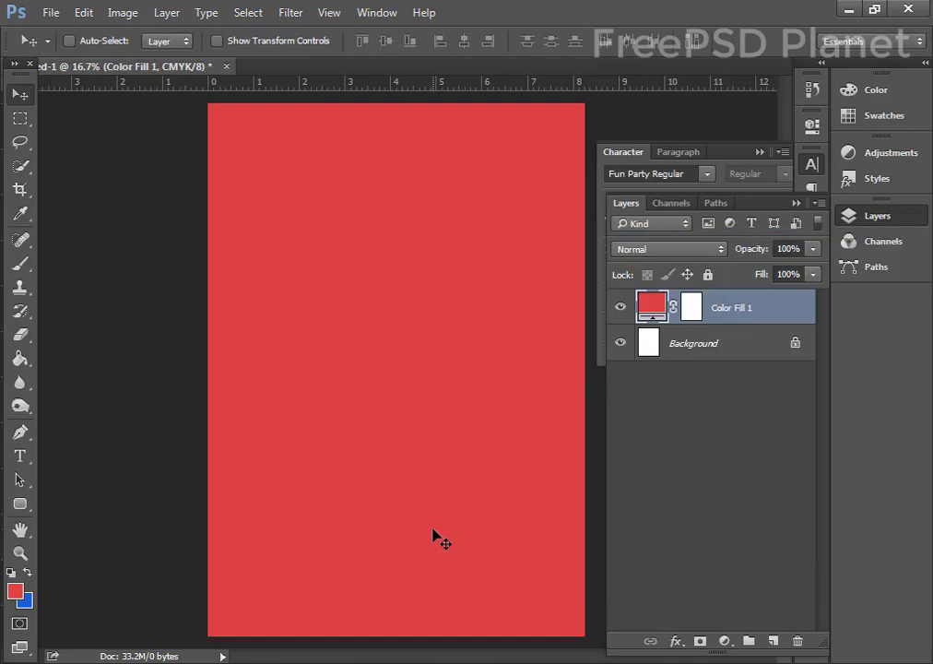
double_click(654, 314)
click(577, 467)
click(622, 429)
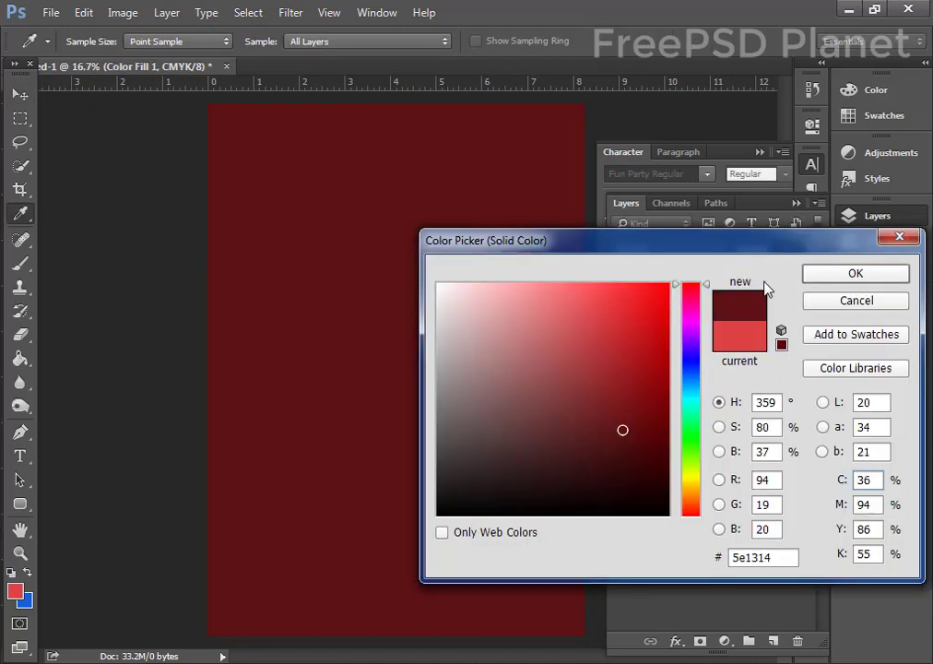
key(Return)
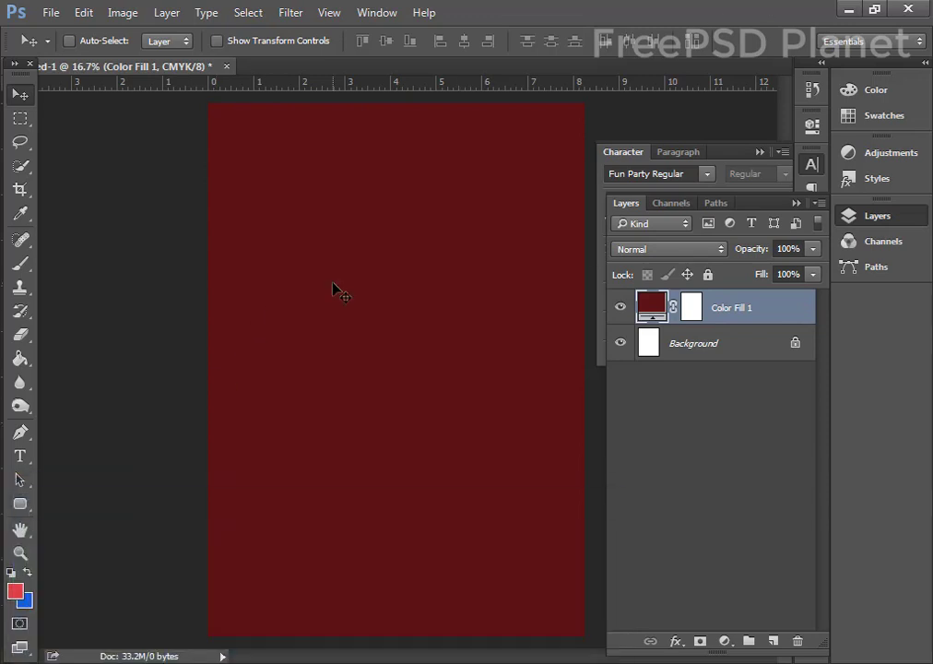
Type the word FRIDAY on the poster with the Type tool
key(t)
click(328, 290)
text(FRIDAY)
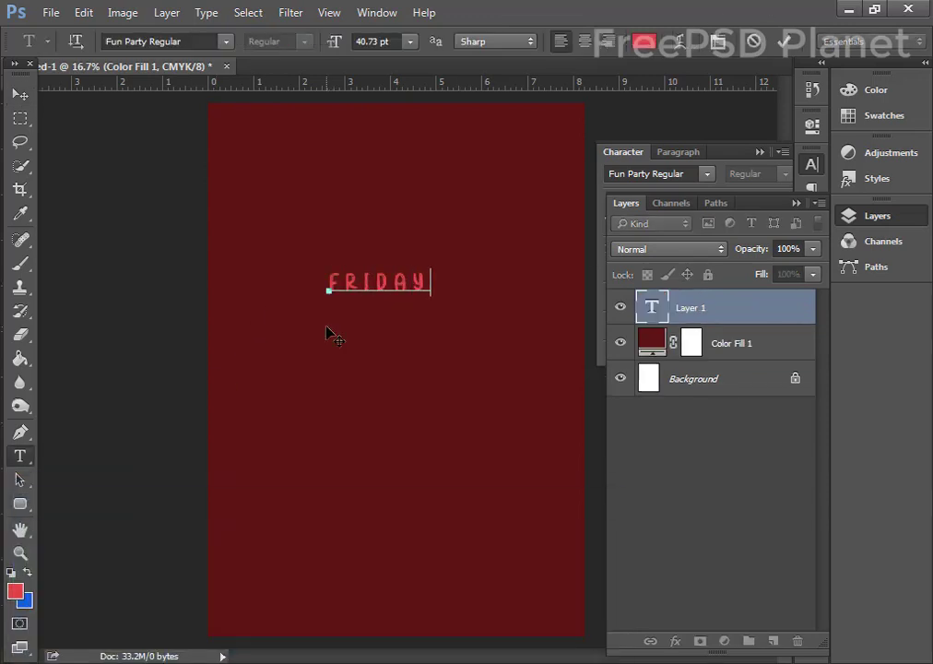
click(19, 94)
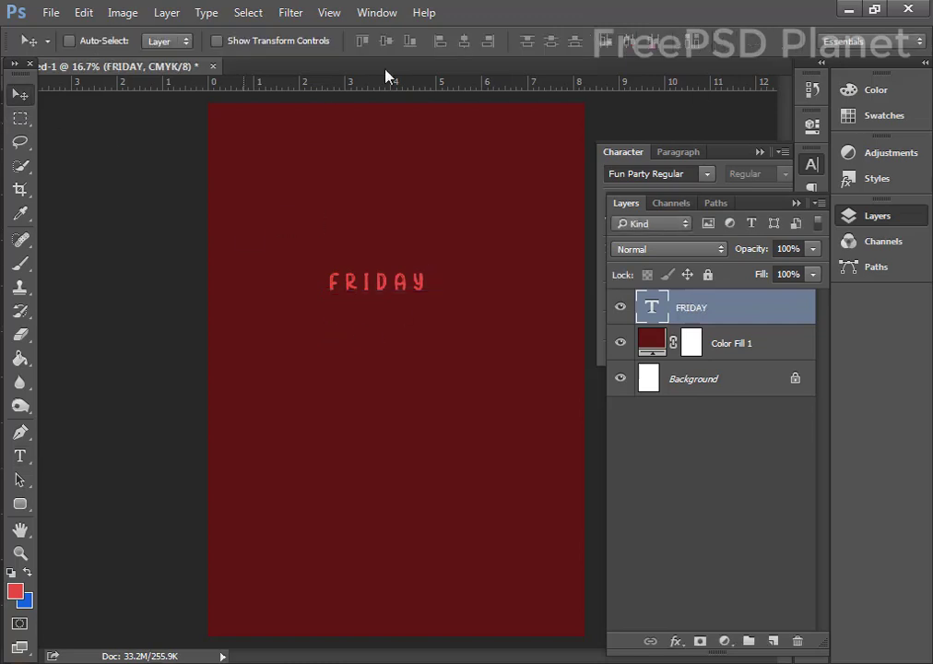
Set FRIDAY to 123 pt in the Character panel and move it to the centre
click(377, 13)
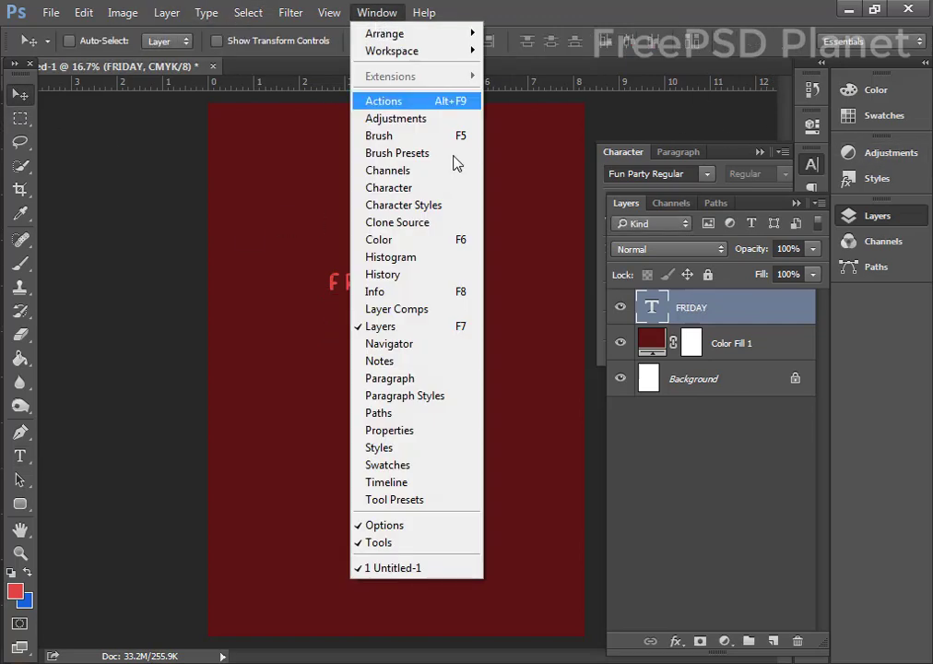
click(406, 188)
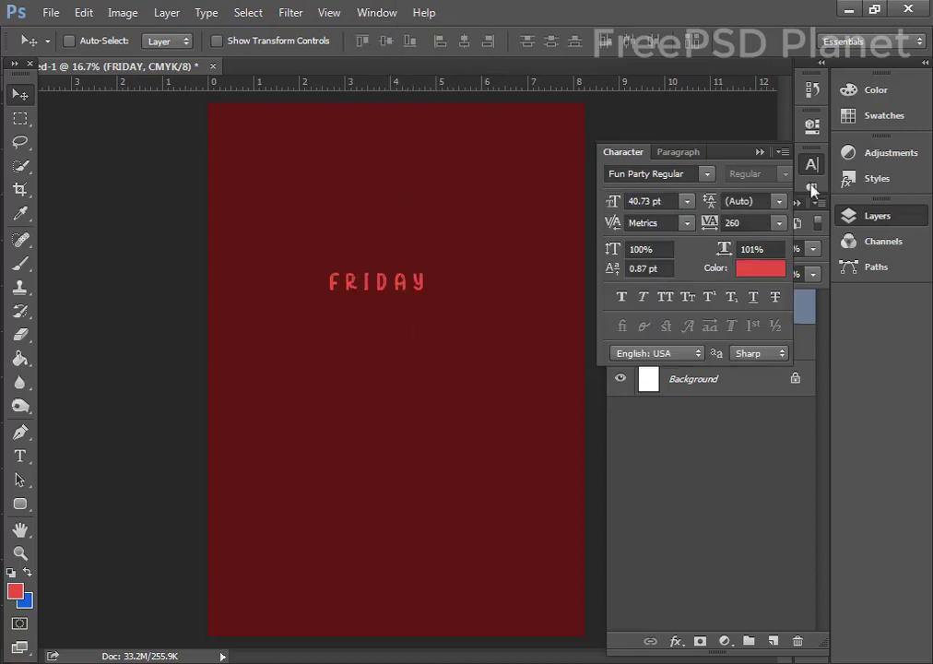
click(638, 201)
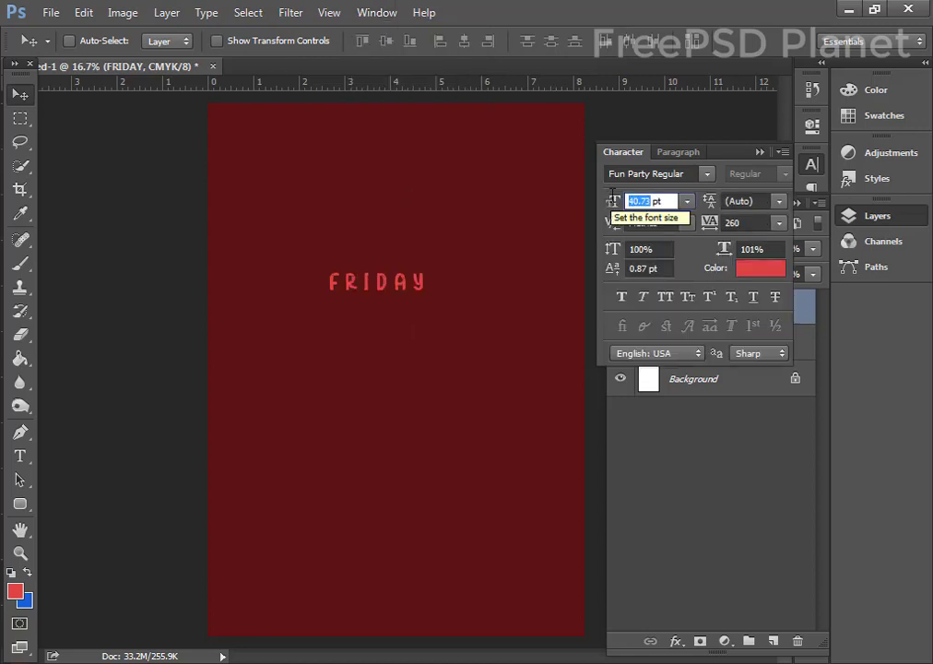
text(6)
key(Return)
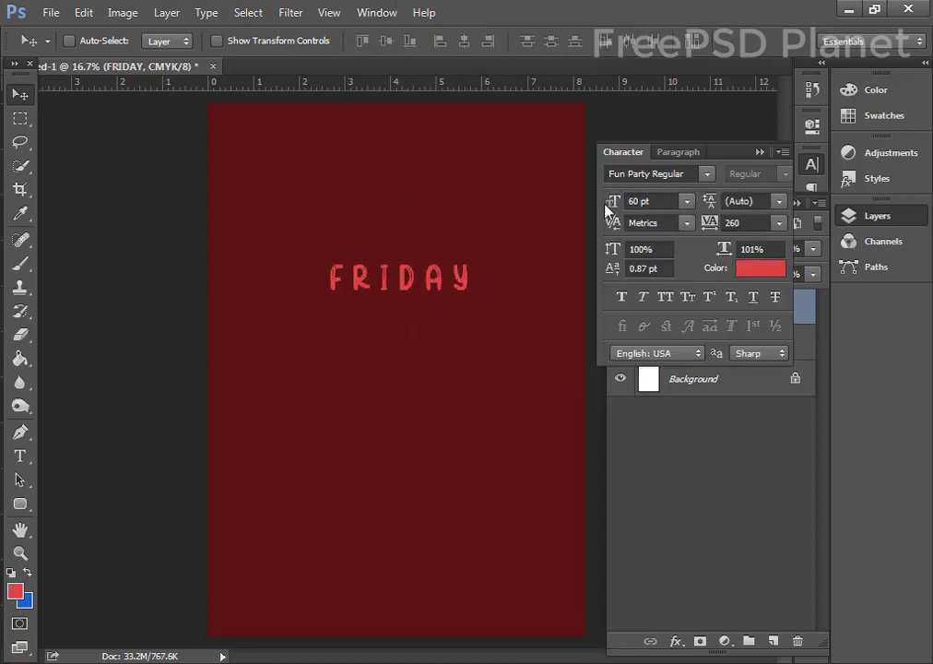
drag(606, 210, 627, 208)
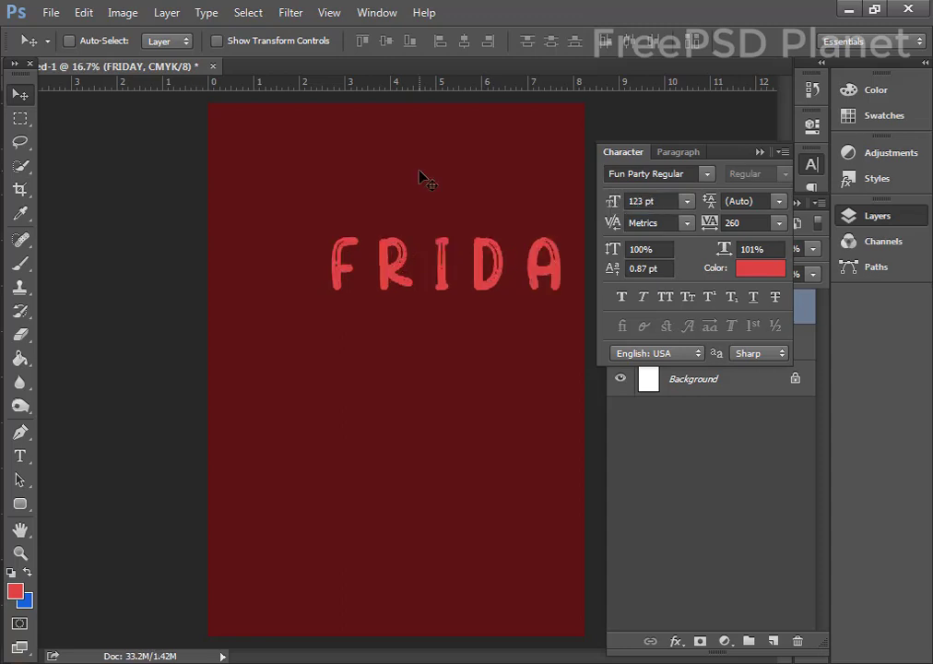
mouse_move(405, 259)
mouse_down()
mouse_move(344, 338)
mouse_move(350, 377)
mouse_move(342, 362)
mouse_up()
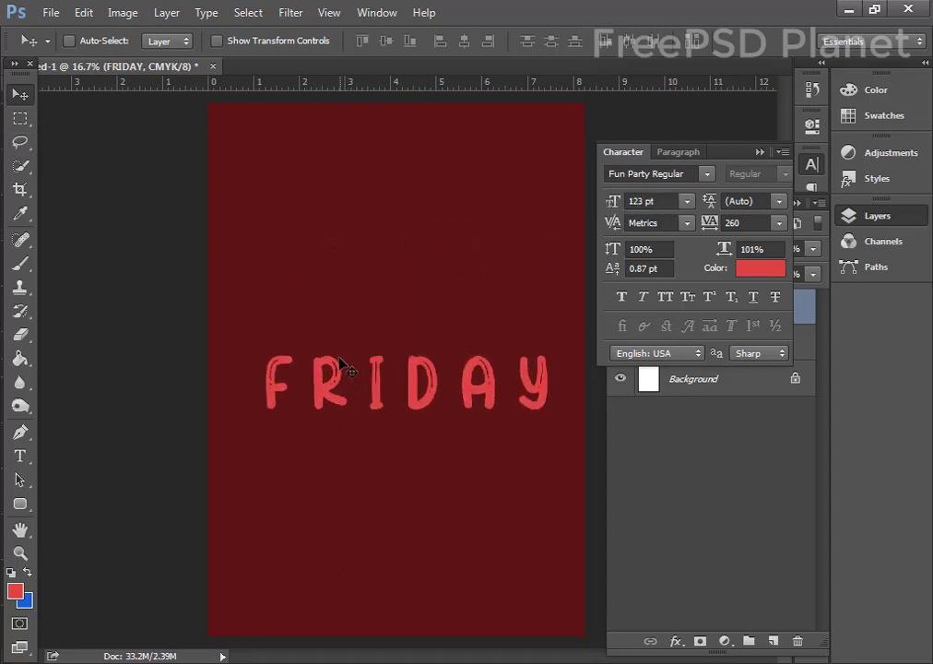
Type the word NIGHT below FRIDAY
key(t)
click(327, 483)
text(N)
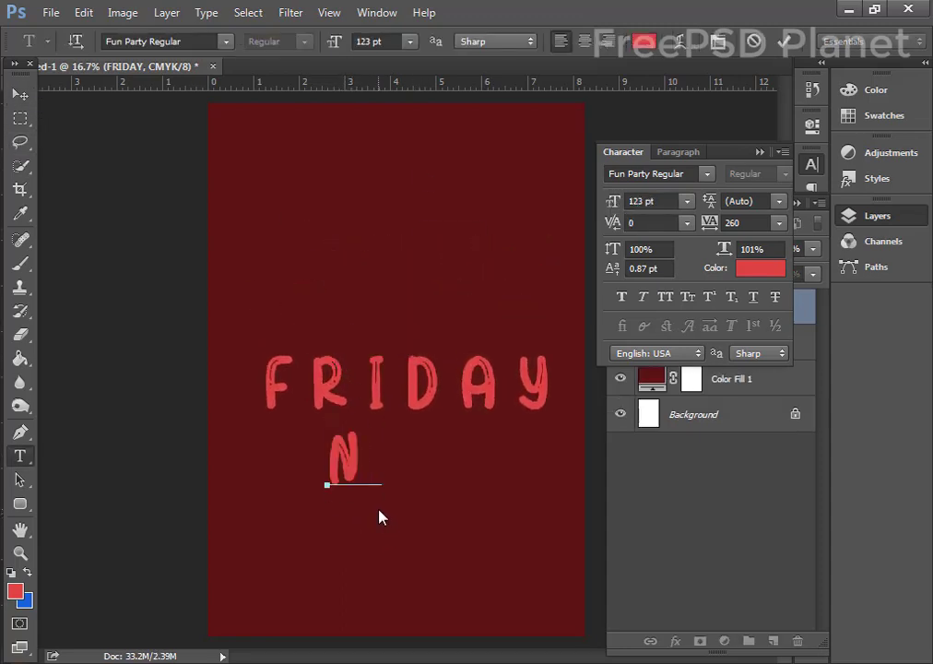
text(IGH)
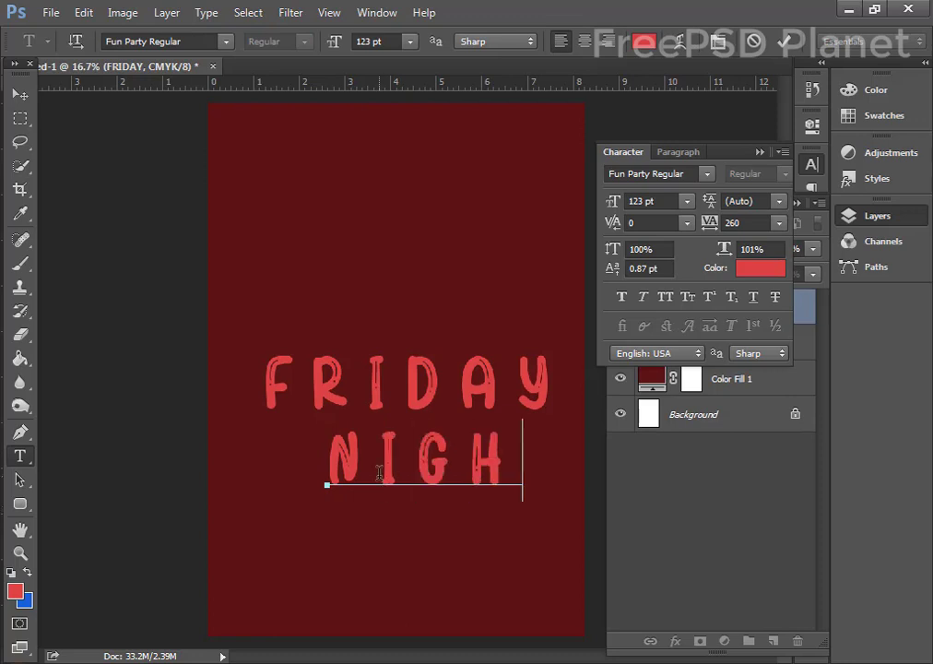
text(T)
click(787, 41)
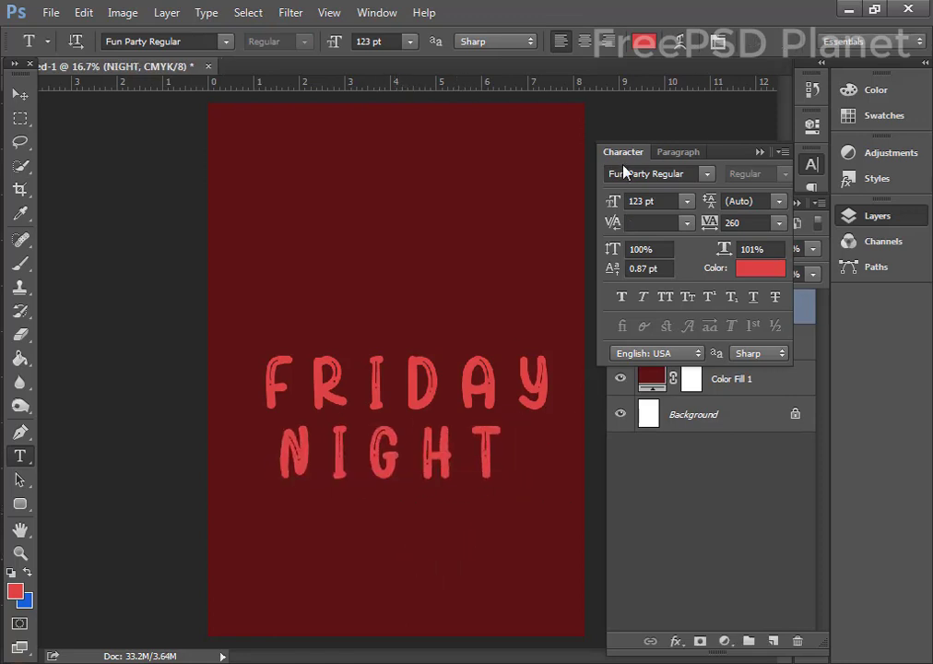
Set NIGHT to 156 pt and align it under FRIDAY's left edge
click(636, 201)
text(156)
key(Return)
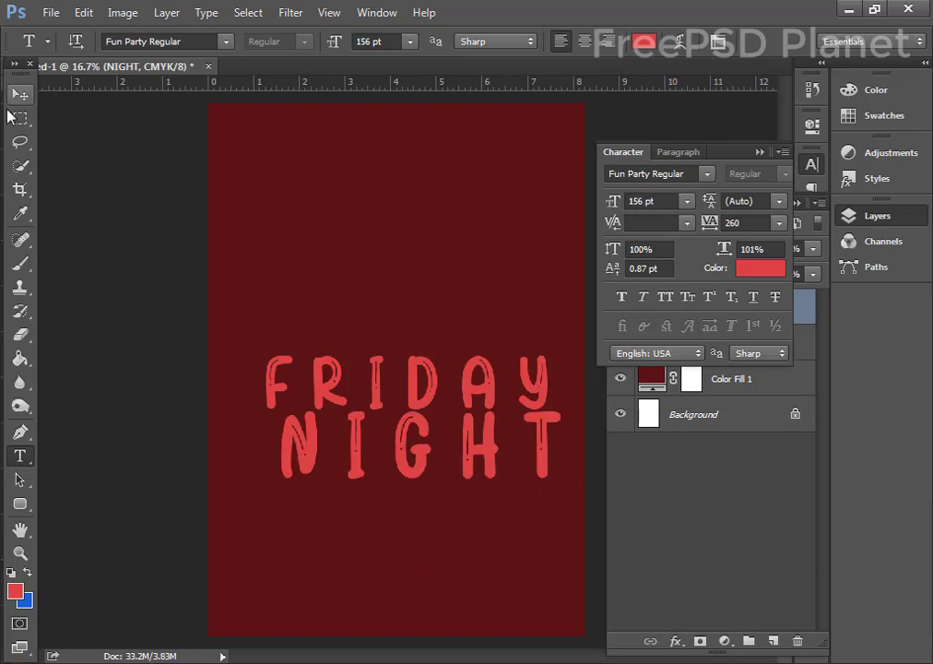
click(19, 94)
drag(442, 461, 429, 478)
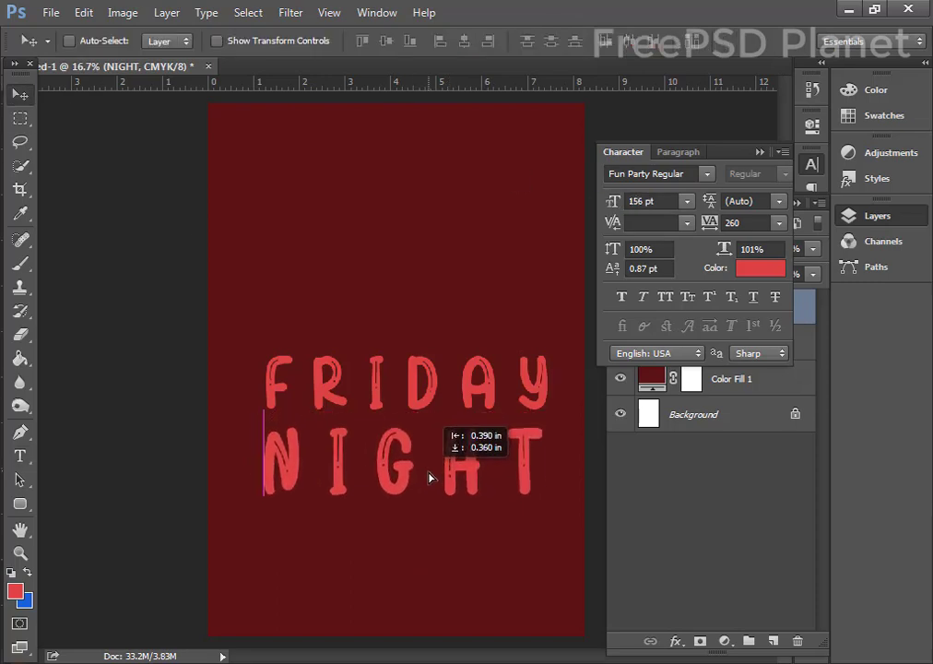
click(426, 388)
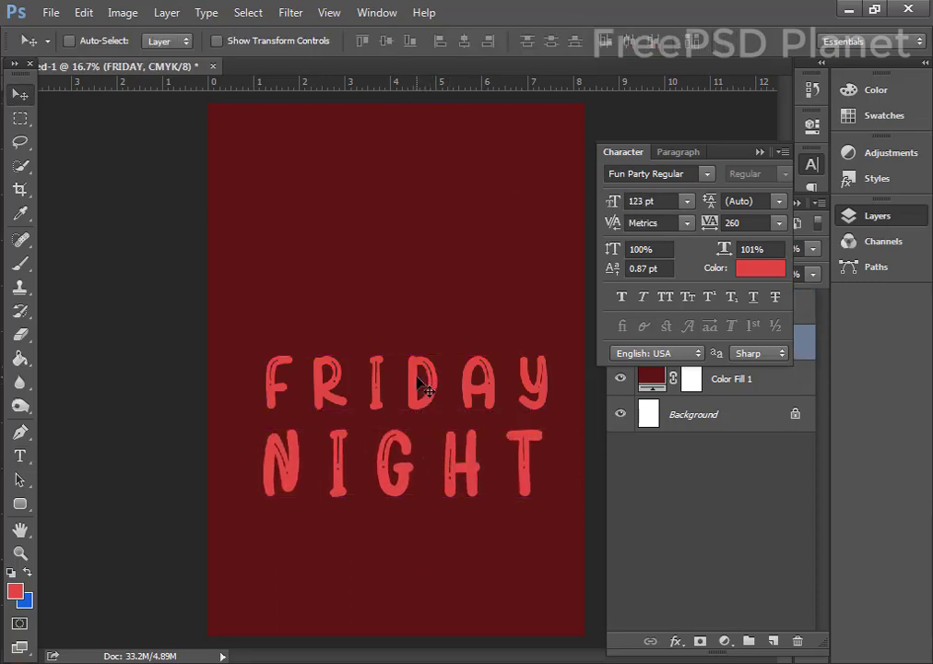
Colour FRIDAY yellow (d1de42) and NIGHT white, nudging NIGHT into line
click(774, 269)
drag(693, 480, 694, 469)
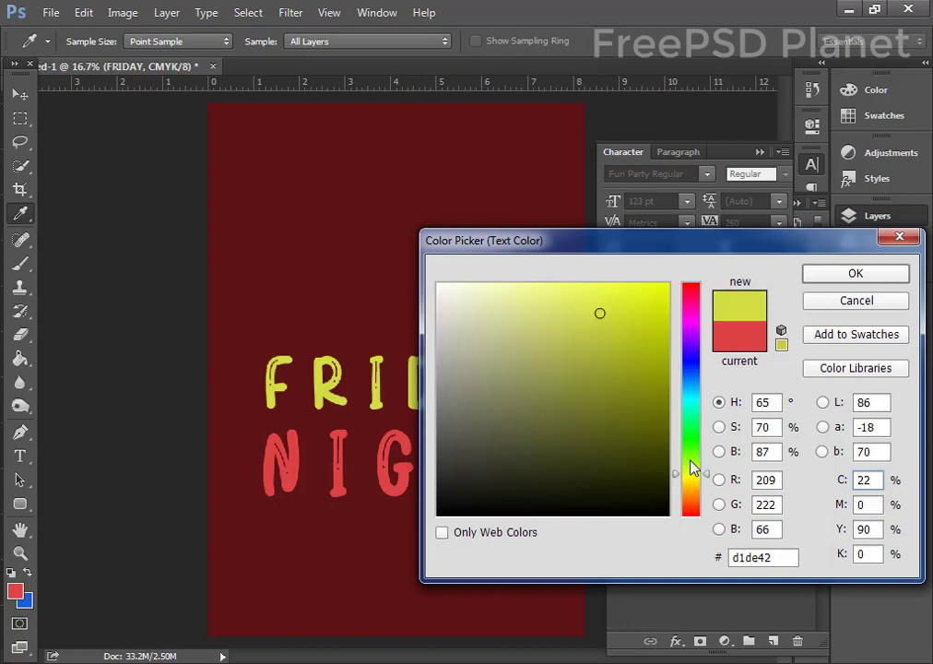
click(854, 274)
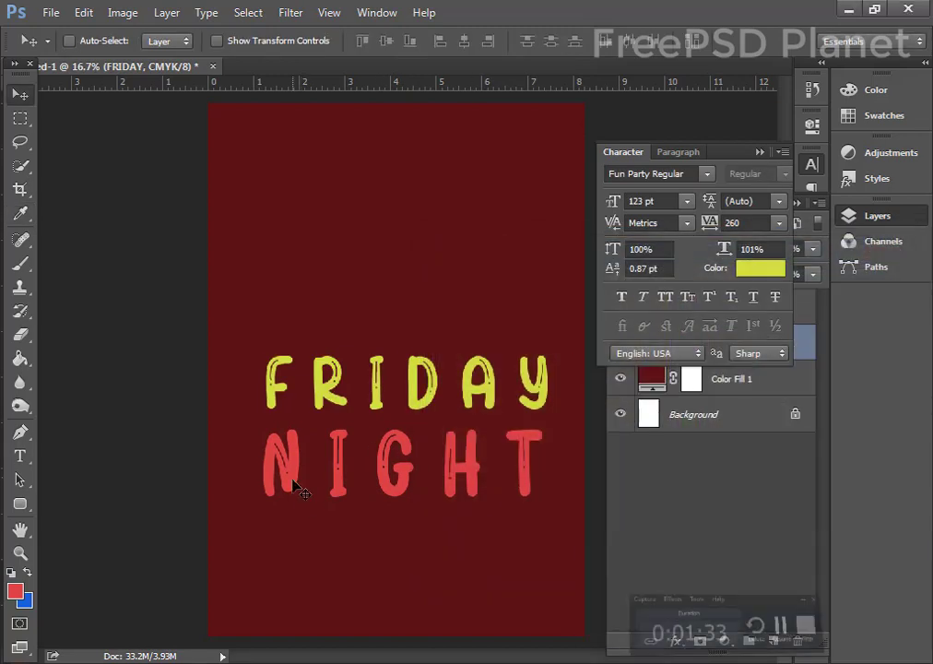
drag(396, 490, 392, 475)
click(761, 268)
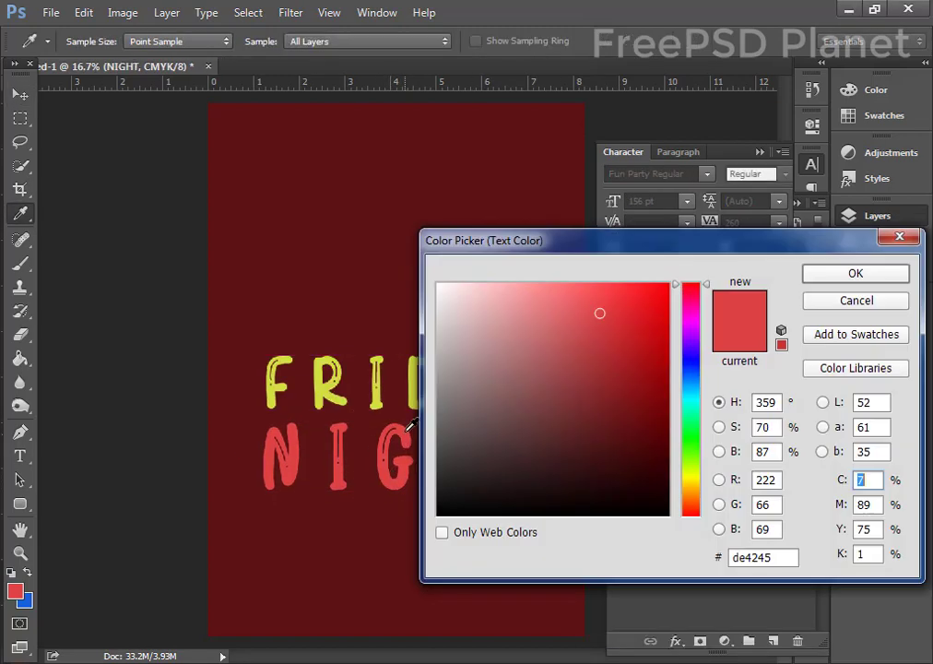
drag(498, 377, 436, 269)
click(872, 275)
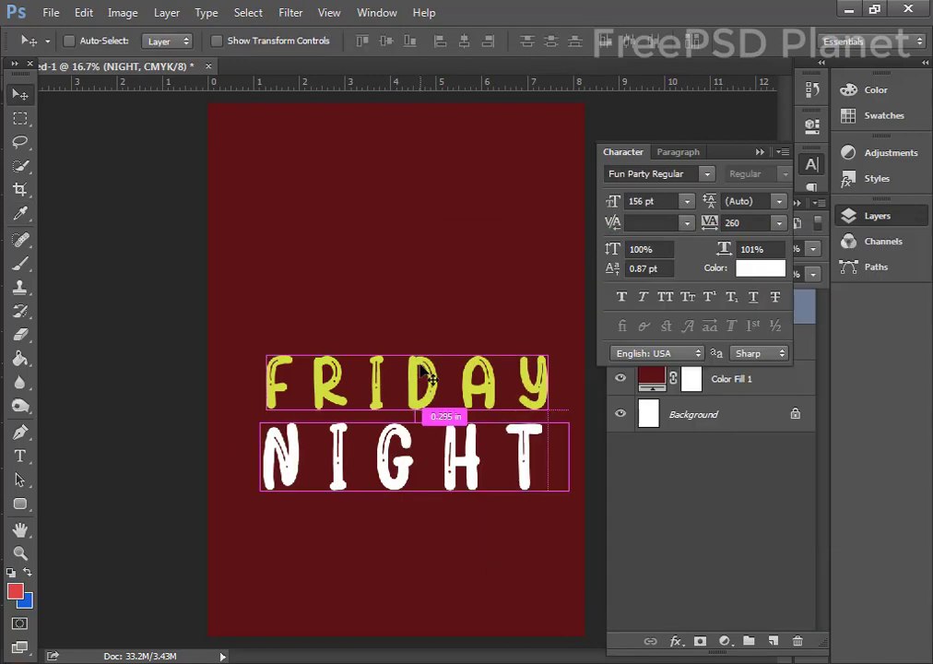
click(811, 164)
Give FRIDAY a drop shadow, copy it onto NIGHT, and nudge both words up
double_click(803, 353)
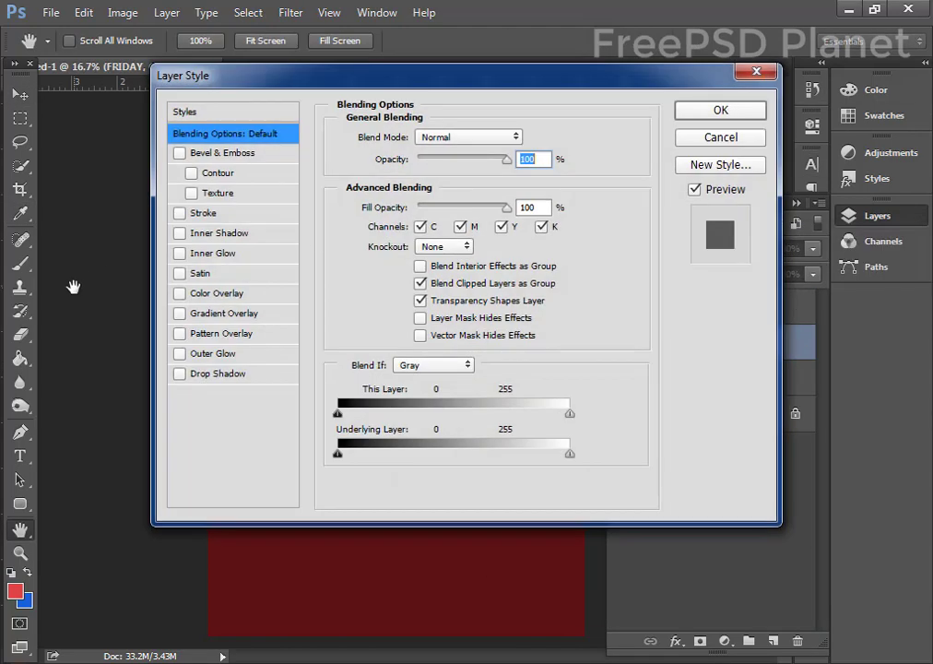
drag(265, 77, 538, 31)
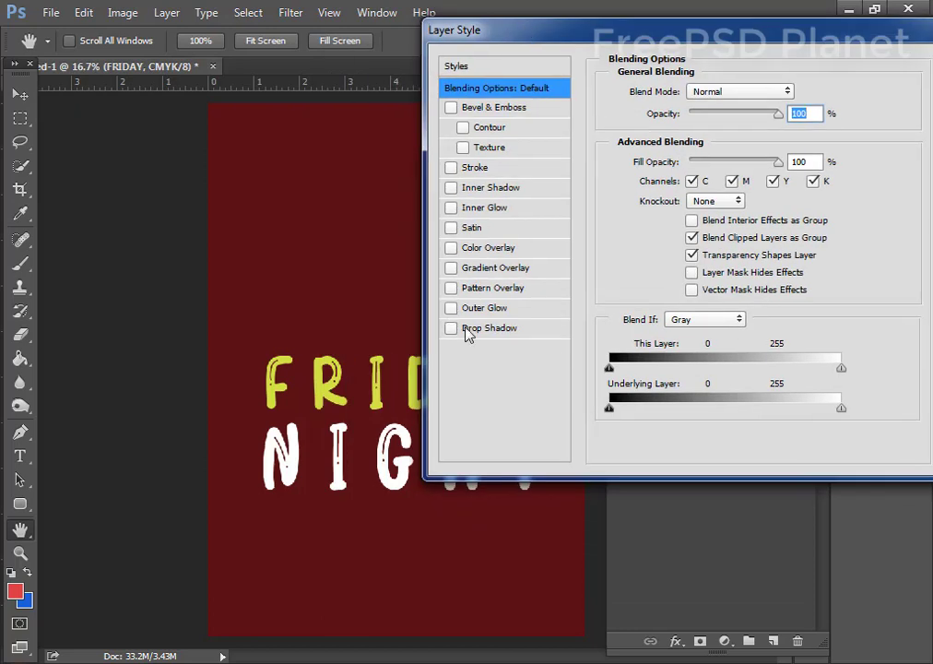
click(466, 329)
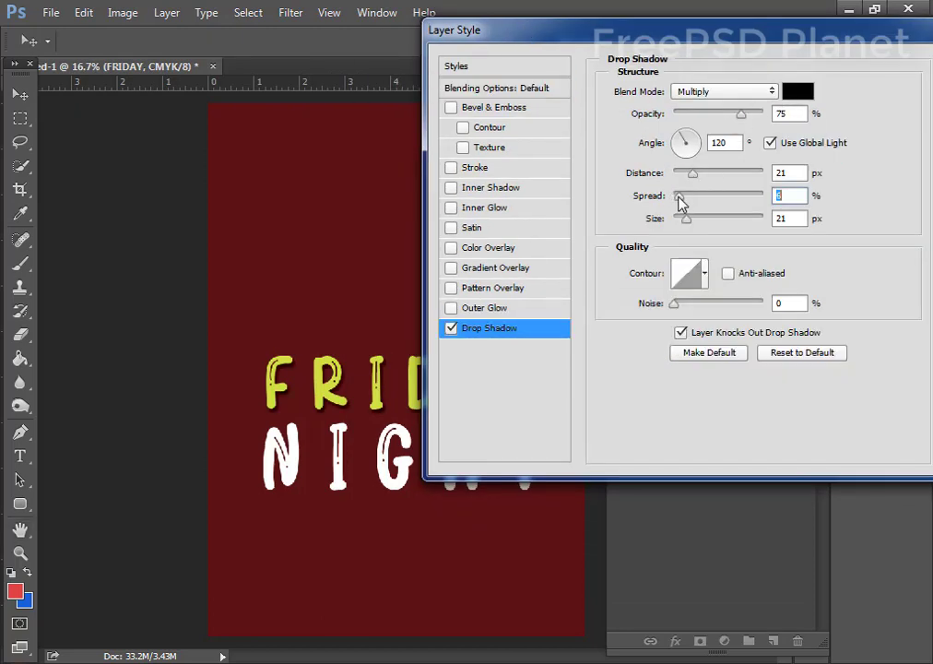
drag(692, 174, 698, 175)
drag(683, 222, 685, 222)
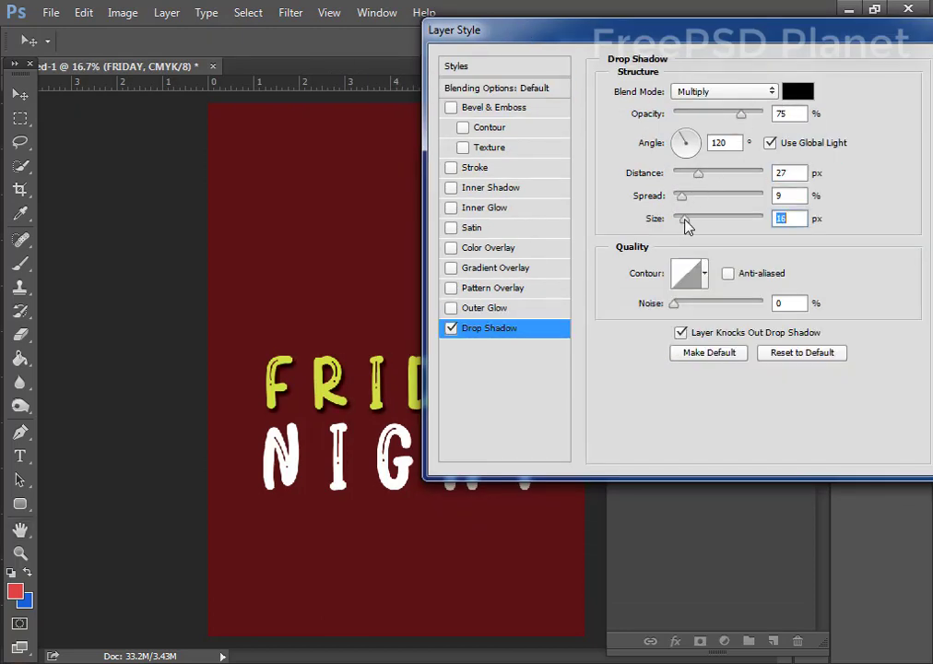
drag(699, 175, 687, 179)
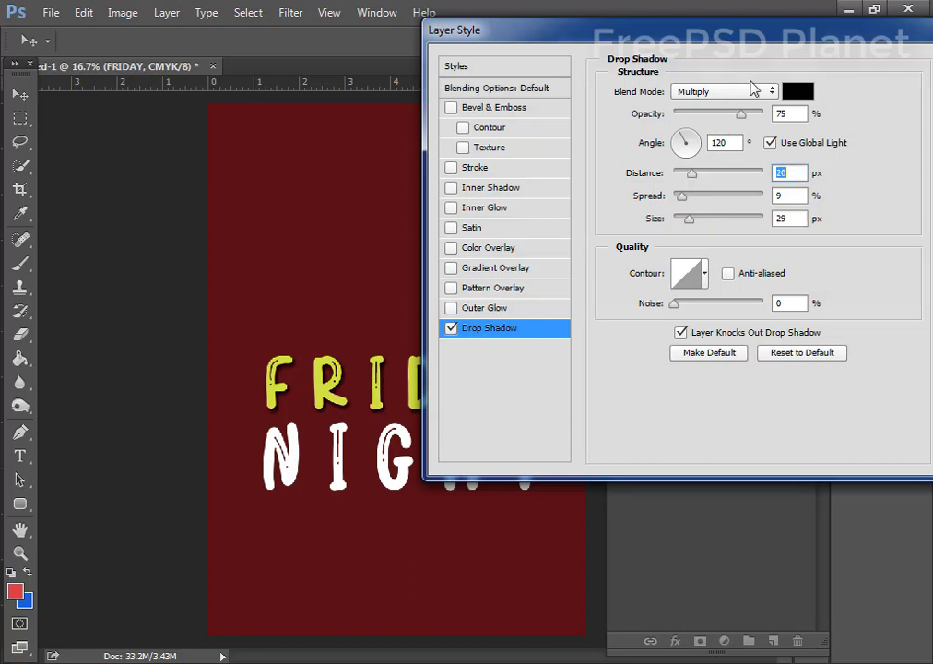
drag(544, 32, 140, 32)
click(567, 71)
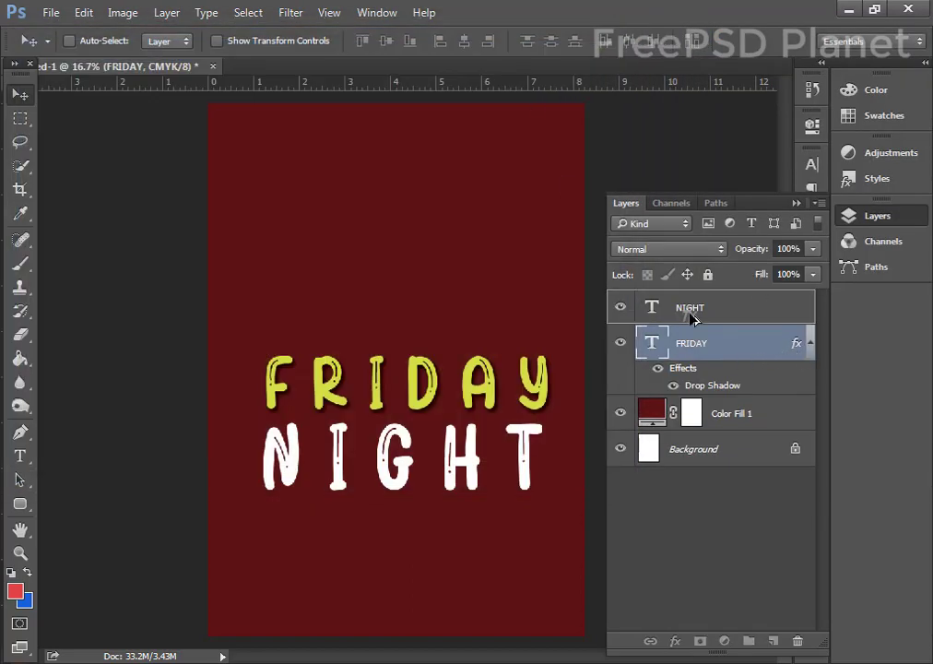
drag(696, 373, 693, 318)
drag(406, 382, 401, 363)
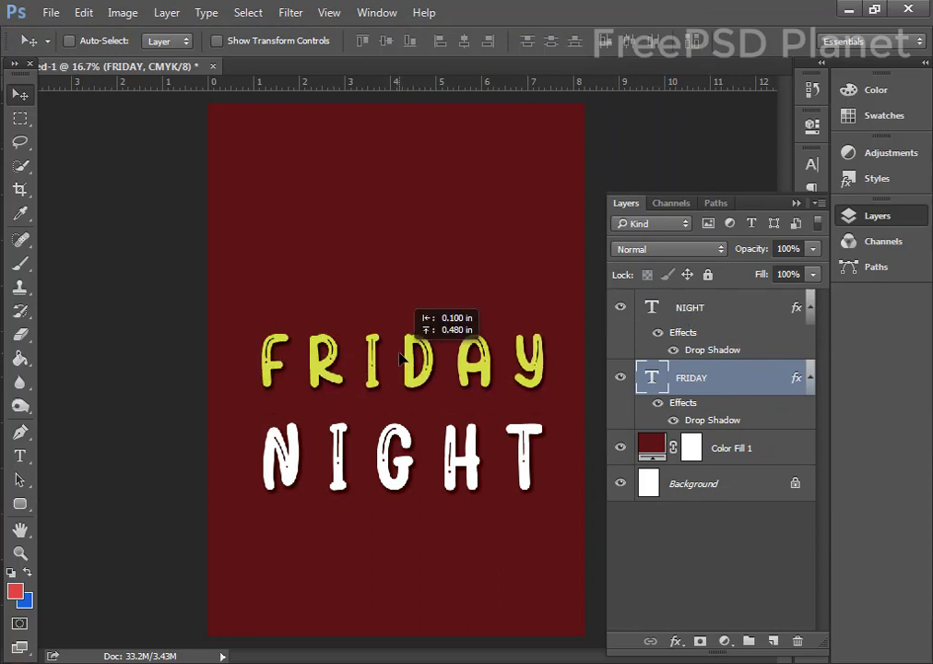
drag(385, 456, 380, 435)
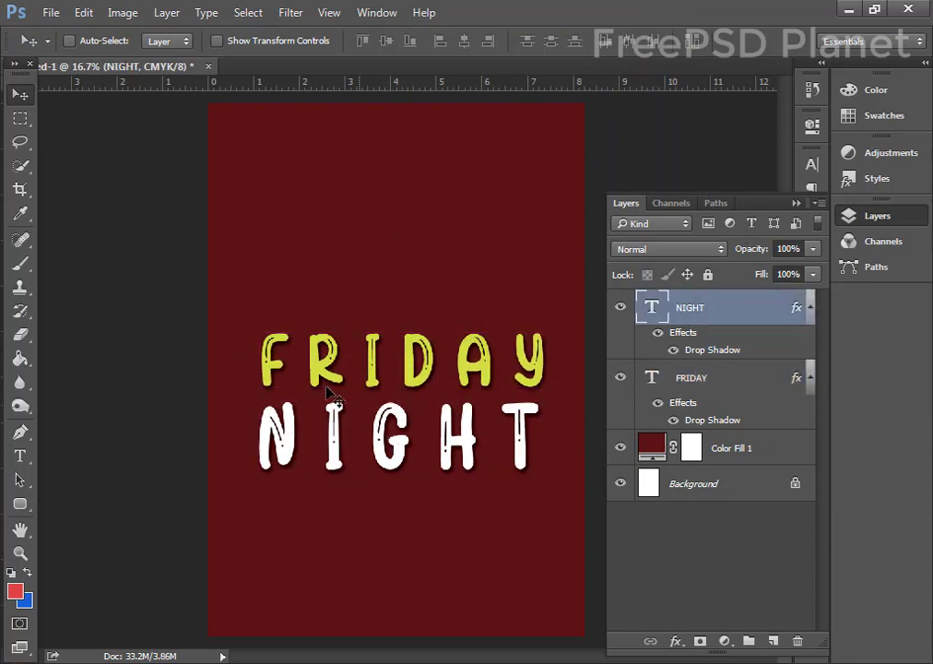
Drag the PngItem_693573 party-hat photo from Explorer onto the poster
click(111, 562)
click(588, 185)
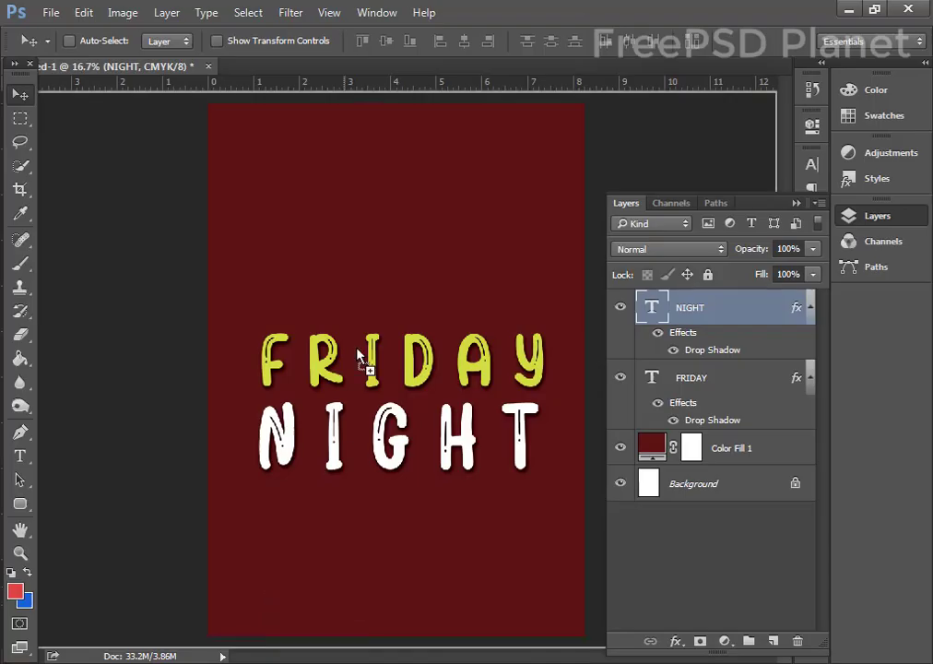
drag(588, 184, 338, 370)
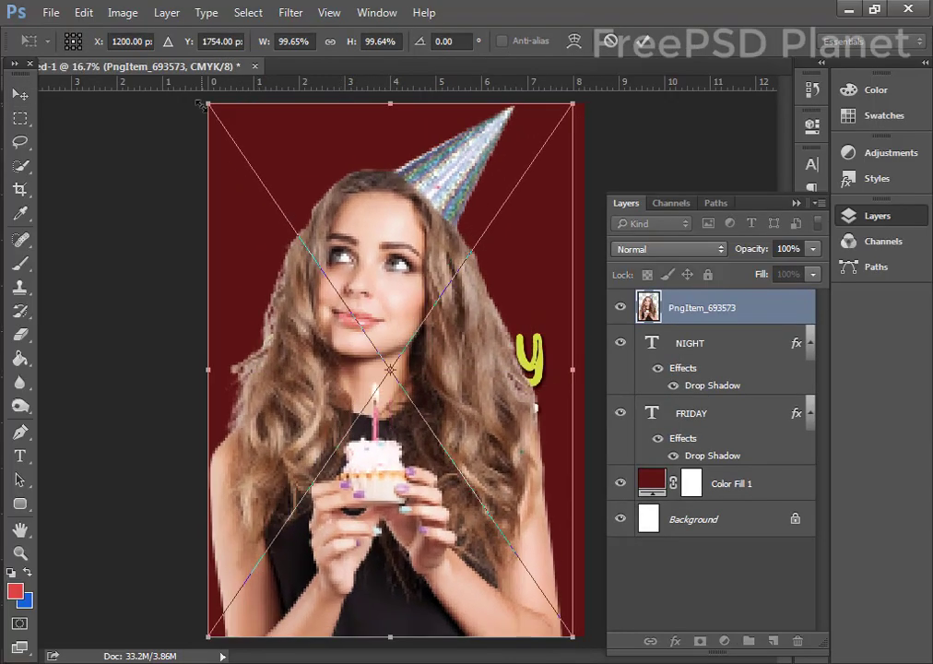
Shrink the party-hat photo to about 65% and place it behind FRIDAY NIGHT, above the title
drag(199, 104, 334, 218)
drag(491, 415, 436, 290)
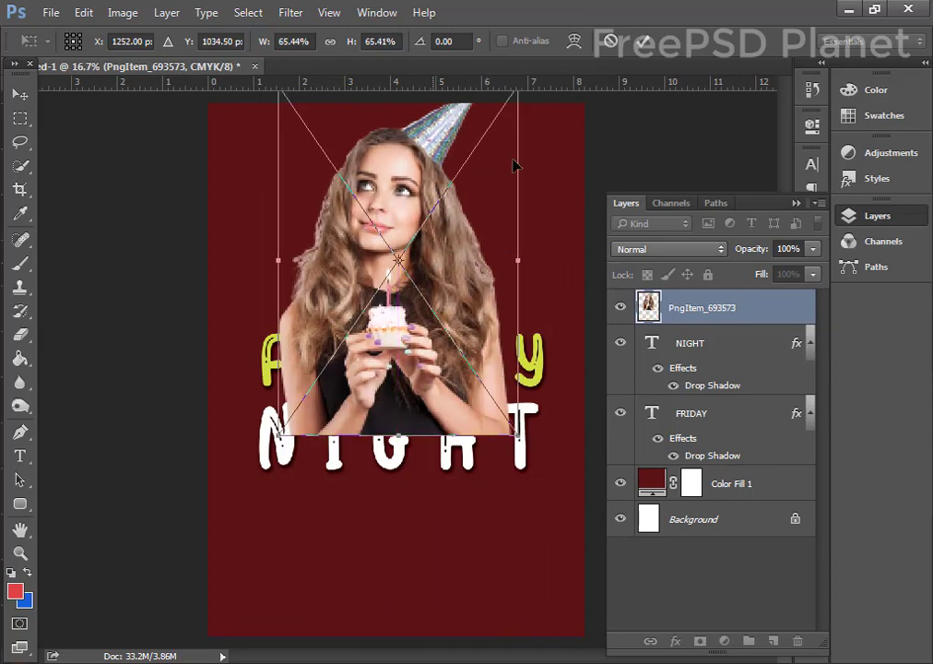
click(643, 44)
drag(700, 307, 664, 412)
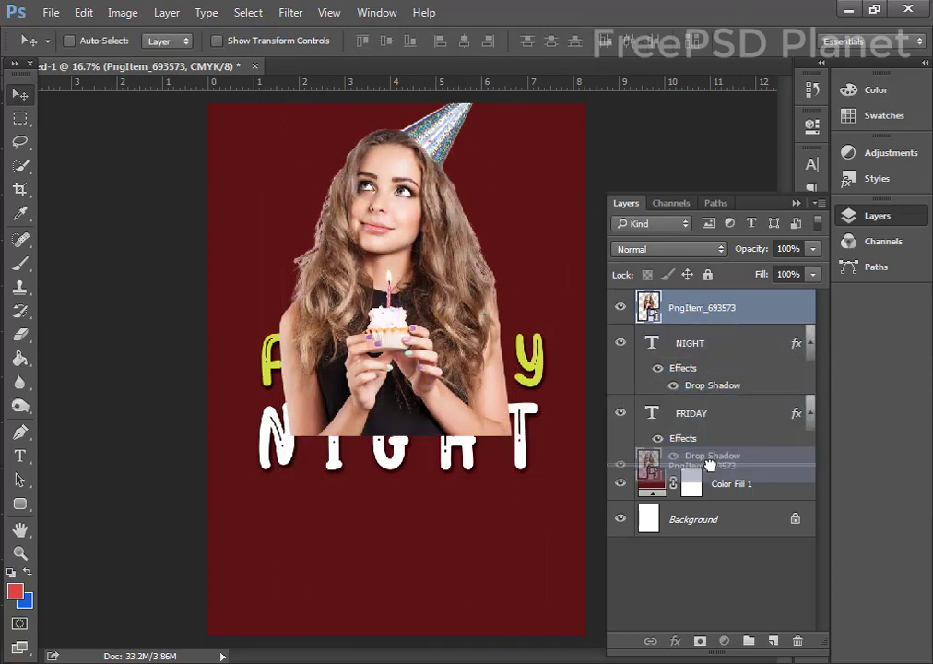
drag(395, 162, 397, 177)
key(ctrl+t)
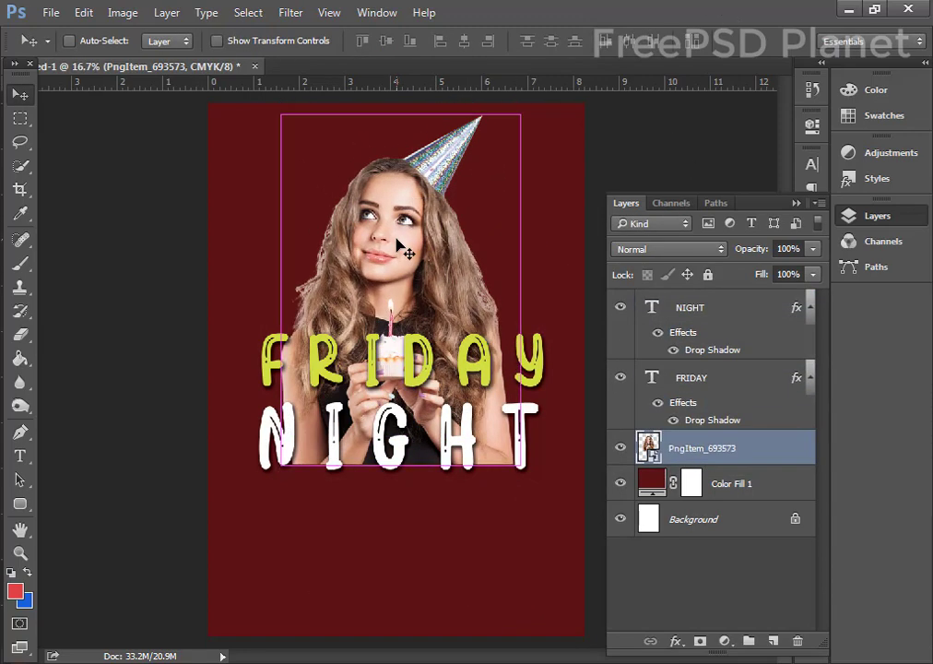
drag(520, 114, 512, 130)
click(643, 40)
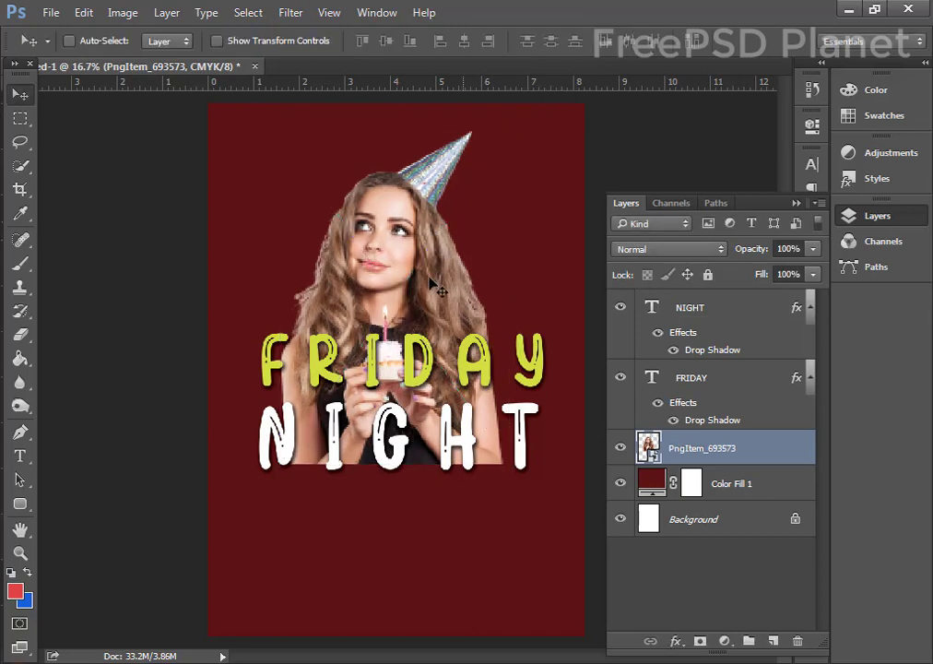
drag(438, 287, 389, 372)
Scale the FRIDAY and NIGHT layers to about 85% and move them lower over the photo
click(691, 378)
ctrl+click(689, 307)
key(ctrl+t)
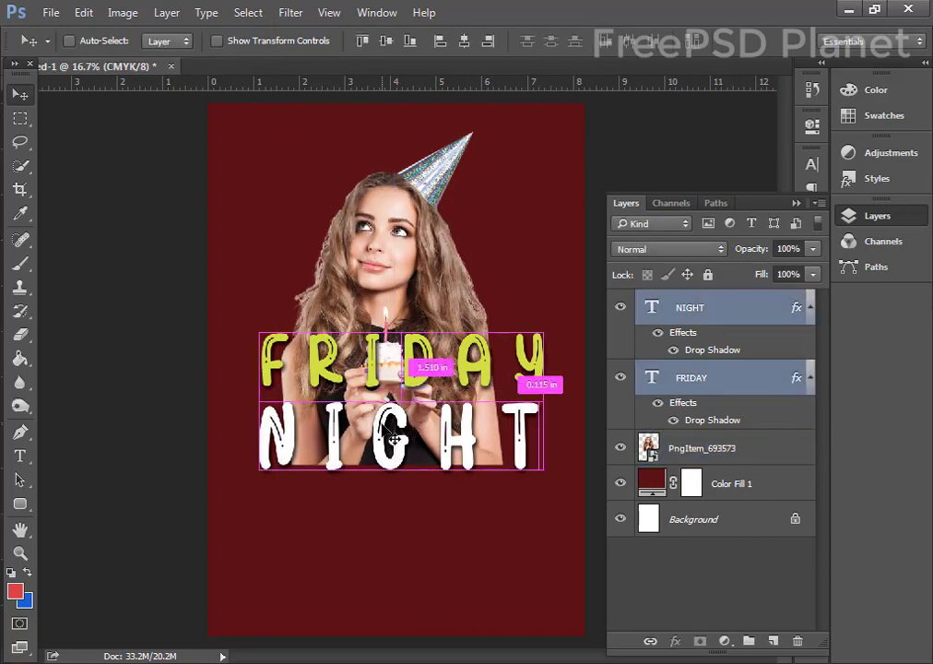
drag(544, 332, 500, 361)
drag(396, 406, 407, 425)
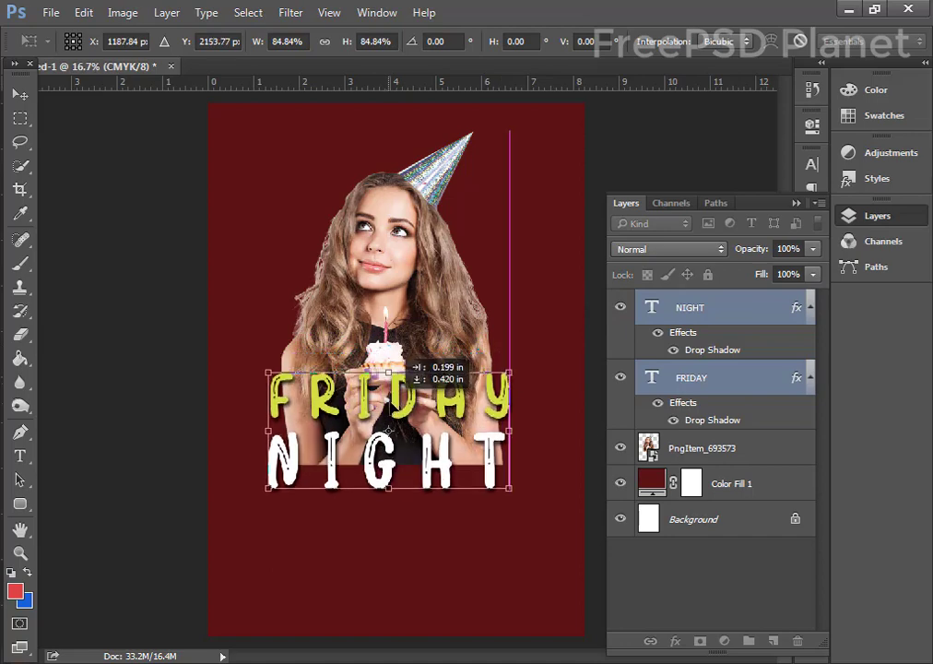
click(20, 94)
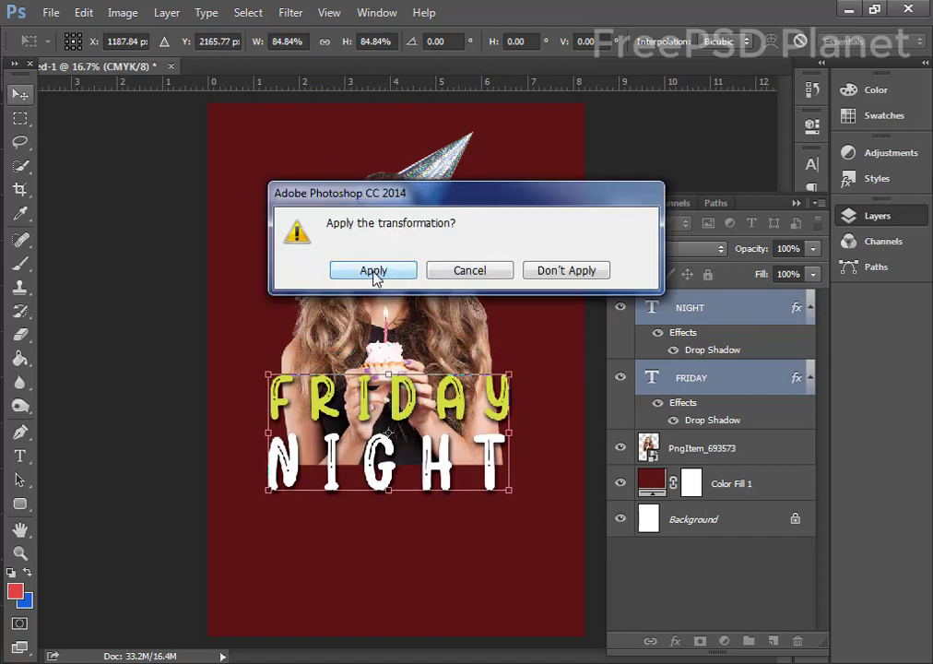
click(349, 273)
ctrl+click(396, 274)
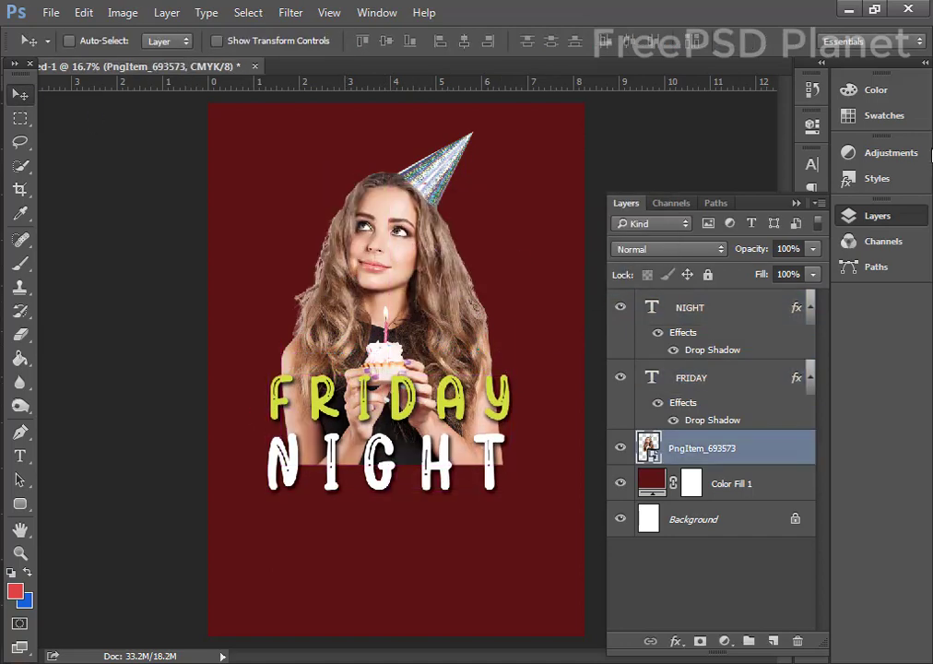
Mask the photo's bottom edge with a soft round brush, then place the glitter image above Color Fill 1
click(700, 641)
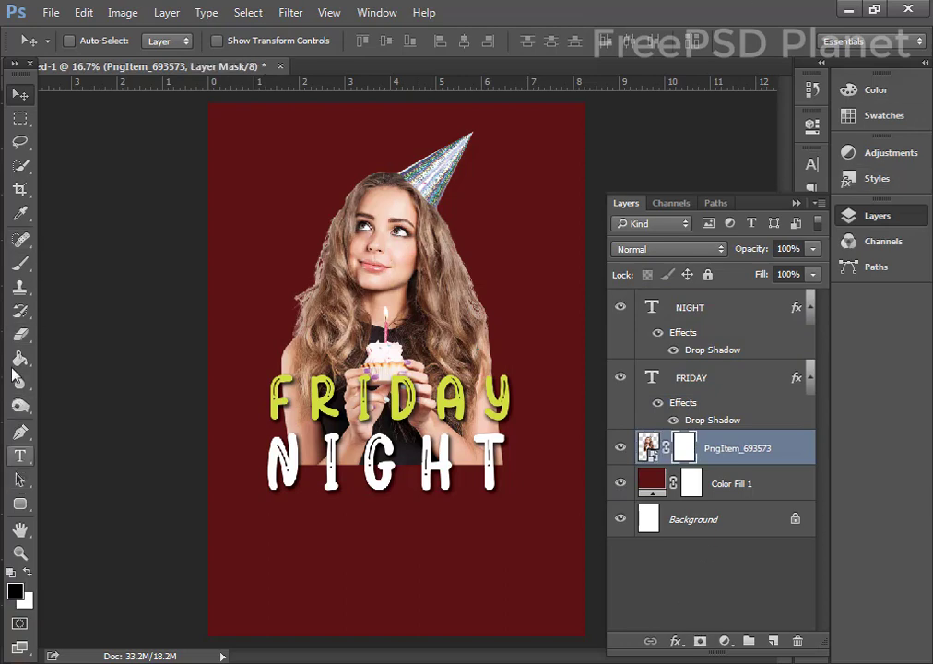
click(22, 265)
click(86, 44)
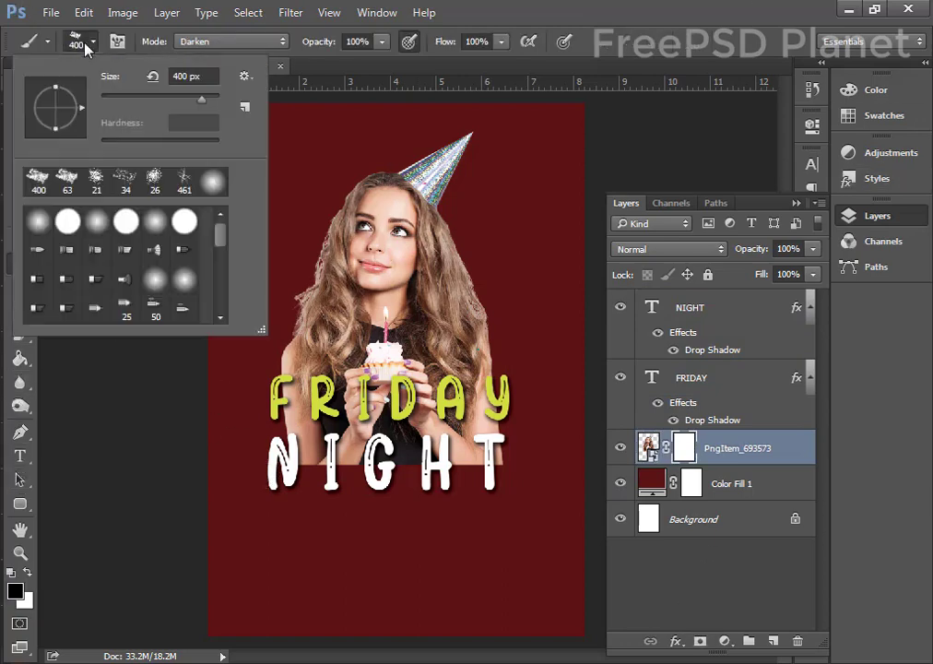
click(37, 180)
key(Return)
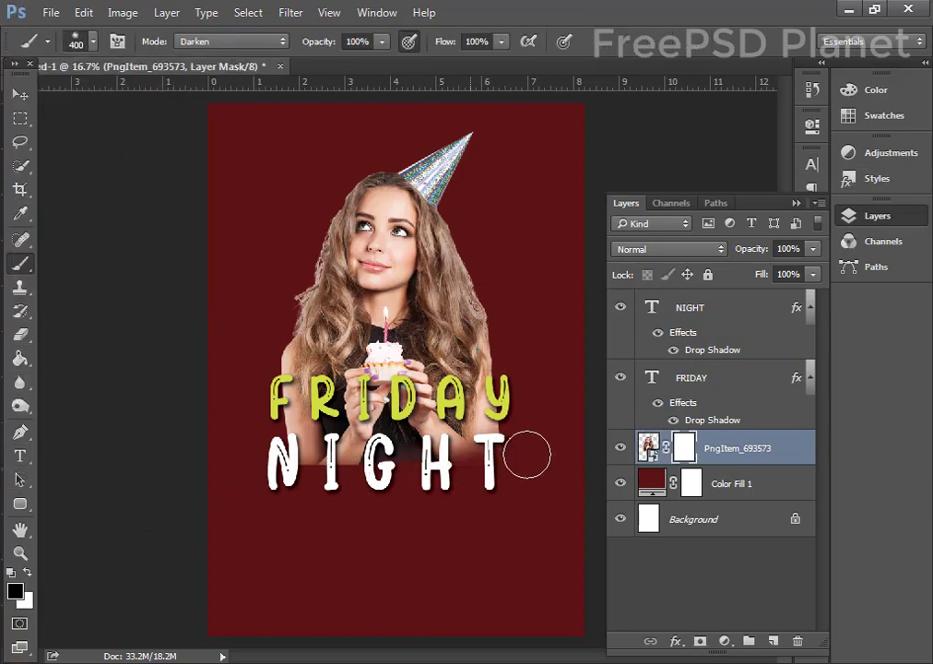
drag(234, 447, 500, 437)
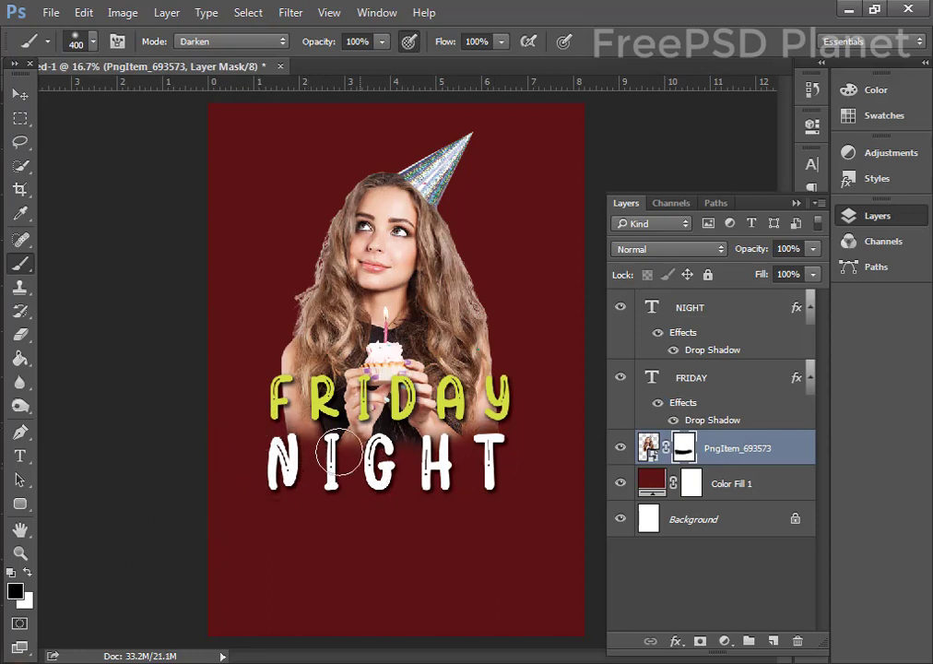
click(733, 483)
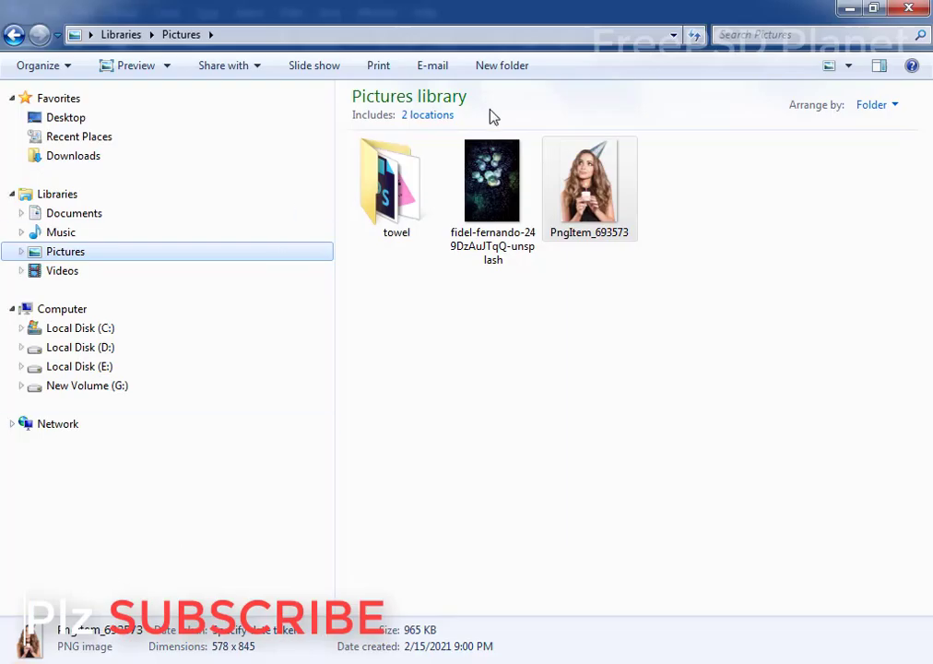
mouse_move(493, 184)
mouse_down()
mouse_move(341, 486)
mouse_move(406, 387)
mouse_up()
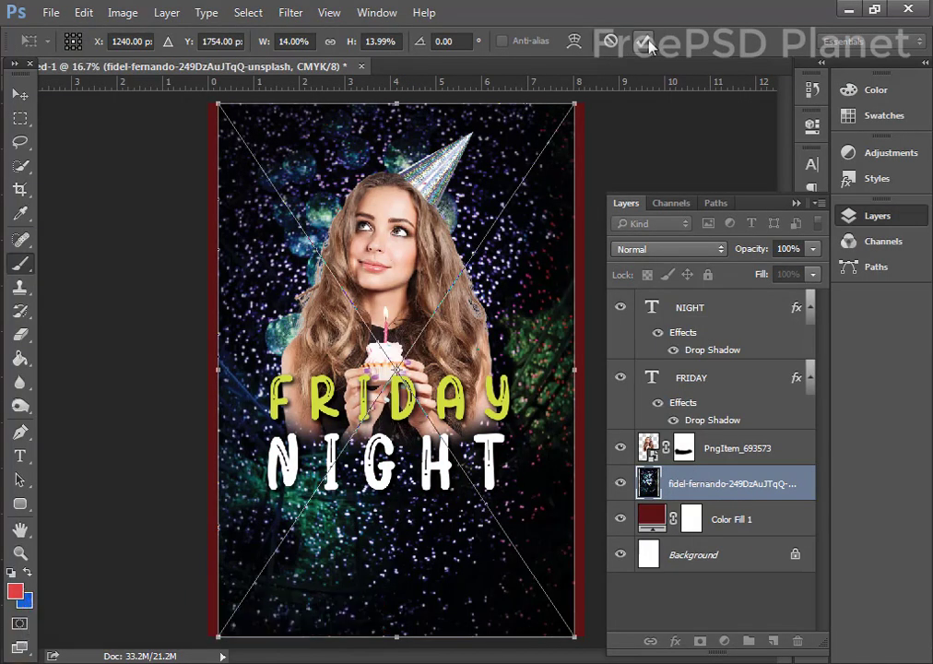
Scale the fidel-fernando glitter photo to 15% and set its blend mode to Screen
click(648, 44)
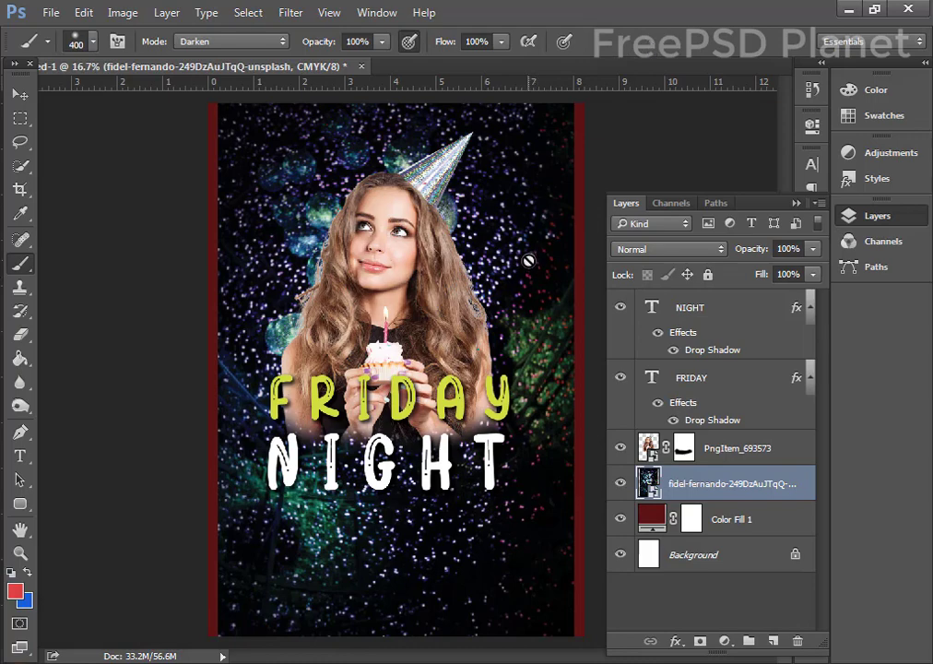
key(ctrl+t)
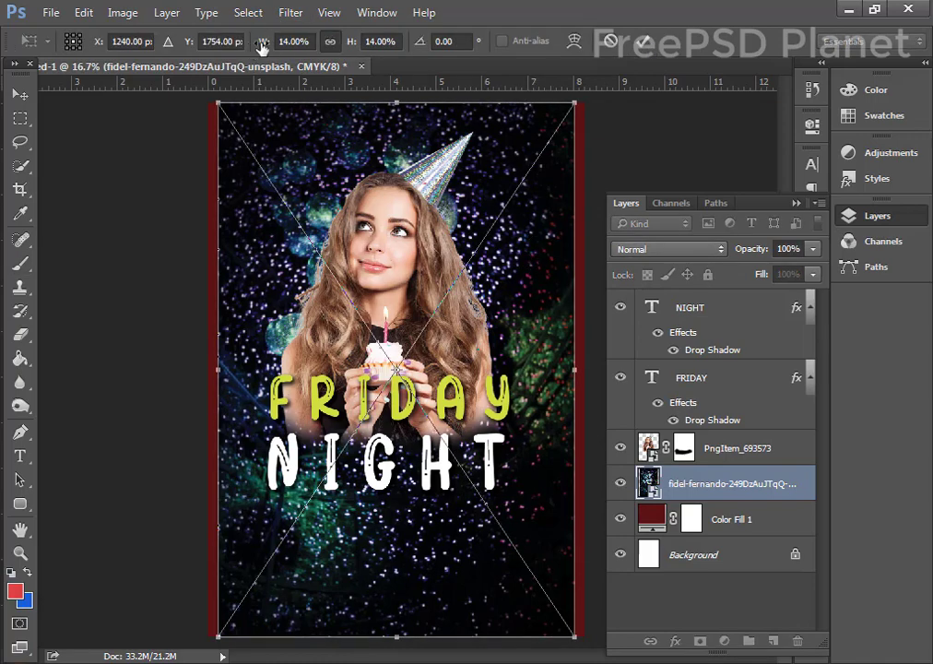
click(293, 42)
text(15)
key(Tab)
click(643, 41)
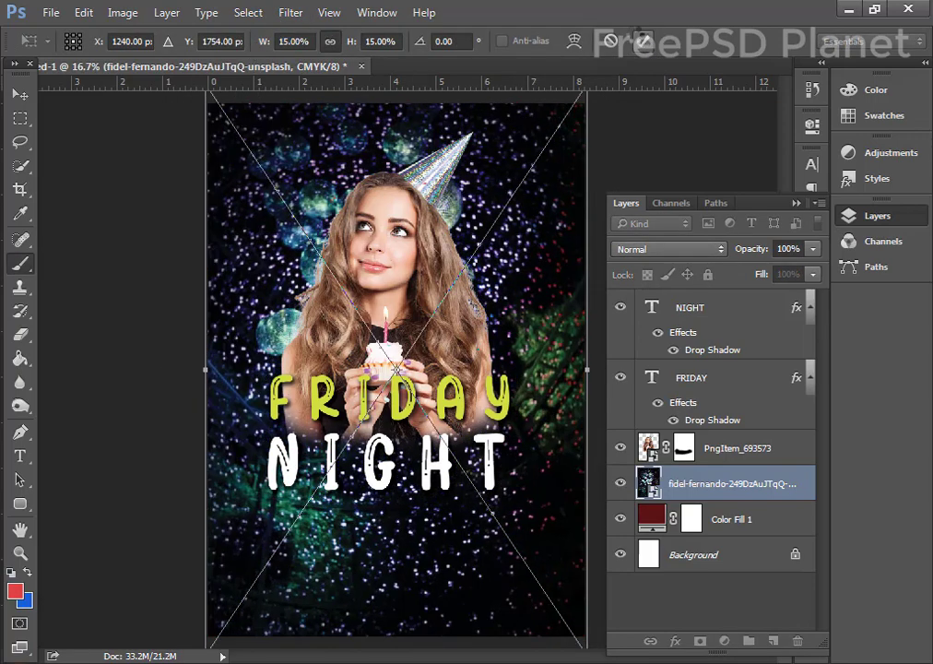
click(682, 249)
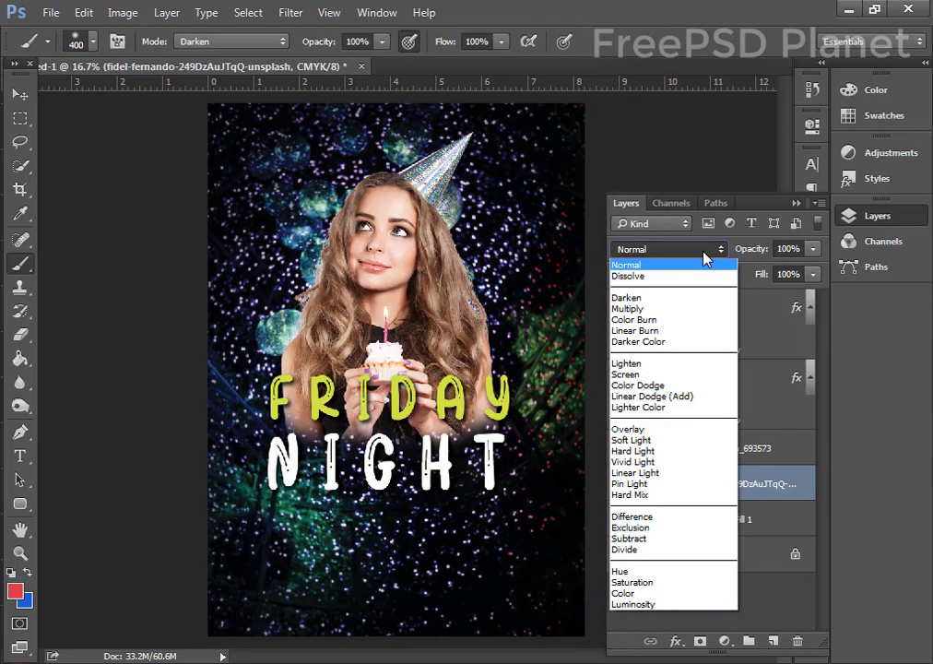
click(636, 375)
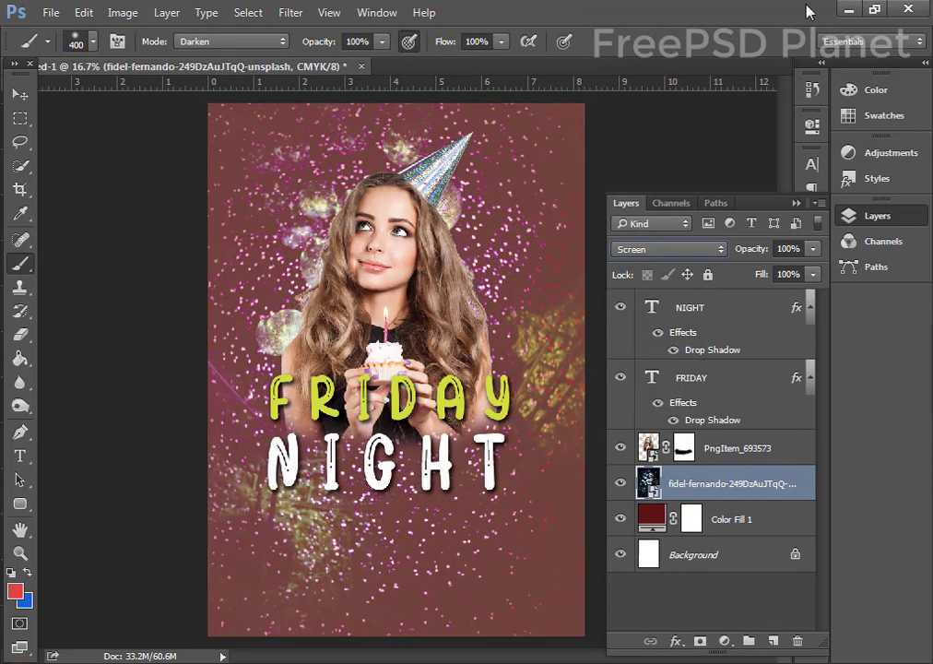
click(22, 95)
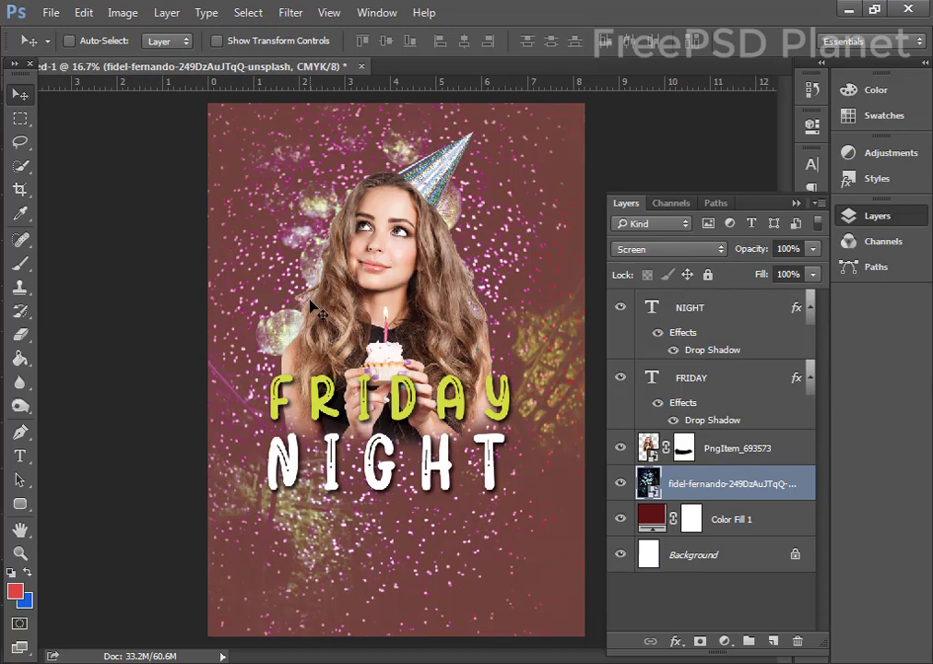
Add the word 'Party', move its layer to the top, and place it over FRIDAY and NIGHT
key(t)
click(287, 370)
text(P)
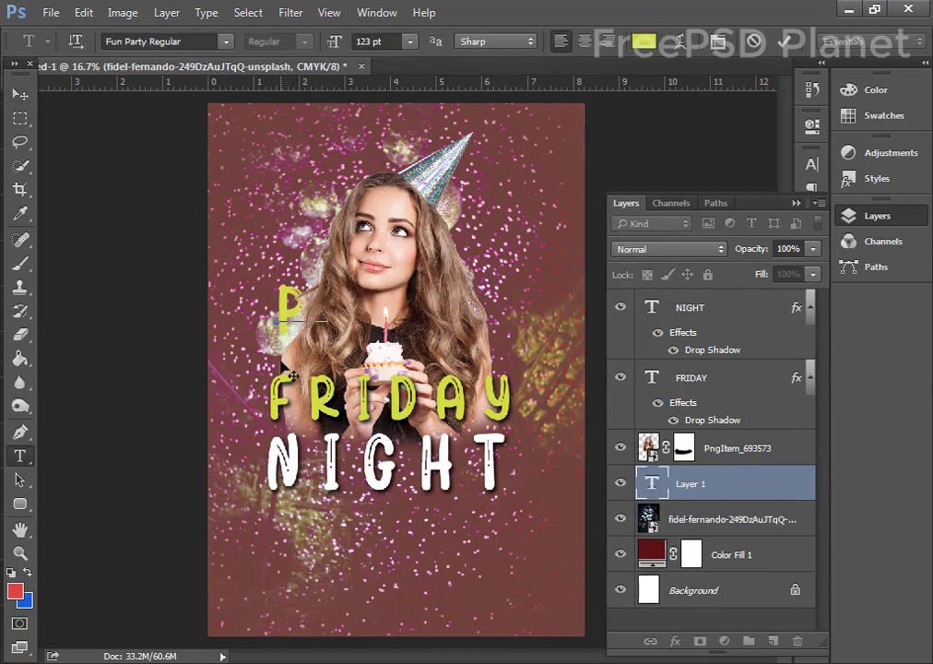
text(arty)
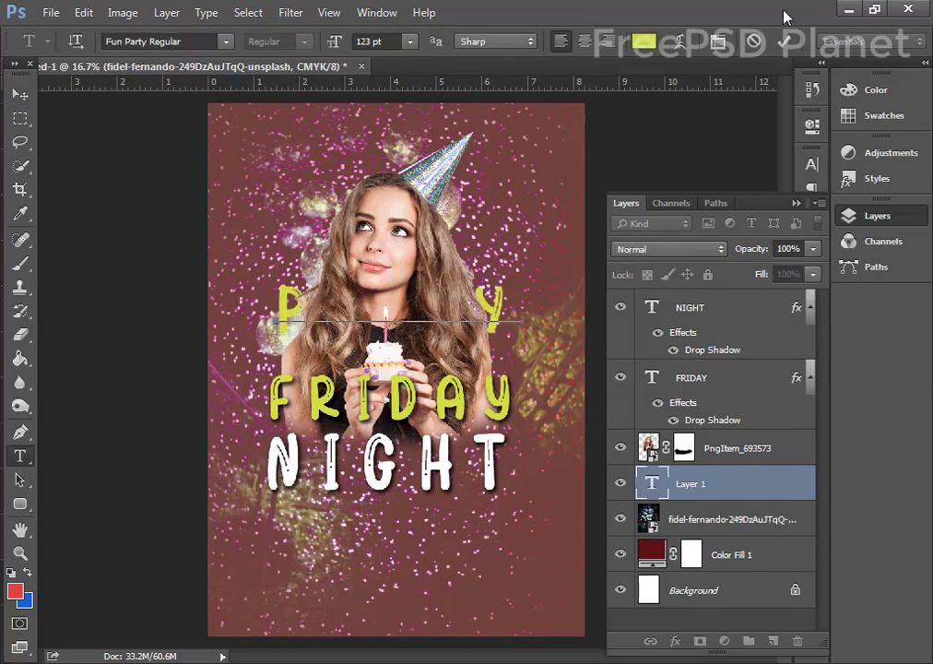
click(783, 41)
key(v)
mouse_move(711, 489)
mouse_down()
mouse_move(725, 423)
mouse_move(724, 304)
mouse_up()
drag(323, 420, 322, 540)
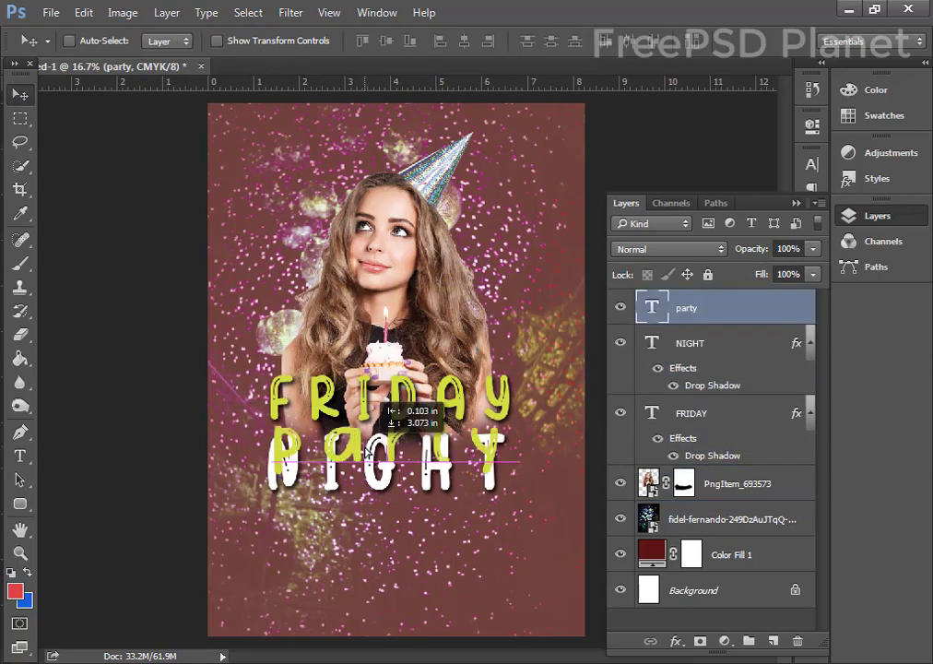
Set the Party text colour to black
double_click(650, 318)
click(643, 41)
click(498, 382)
click(480, 367)
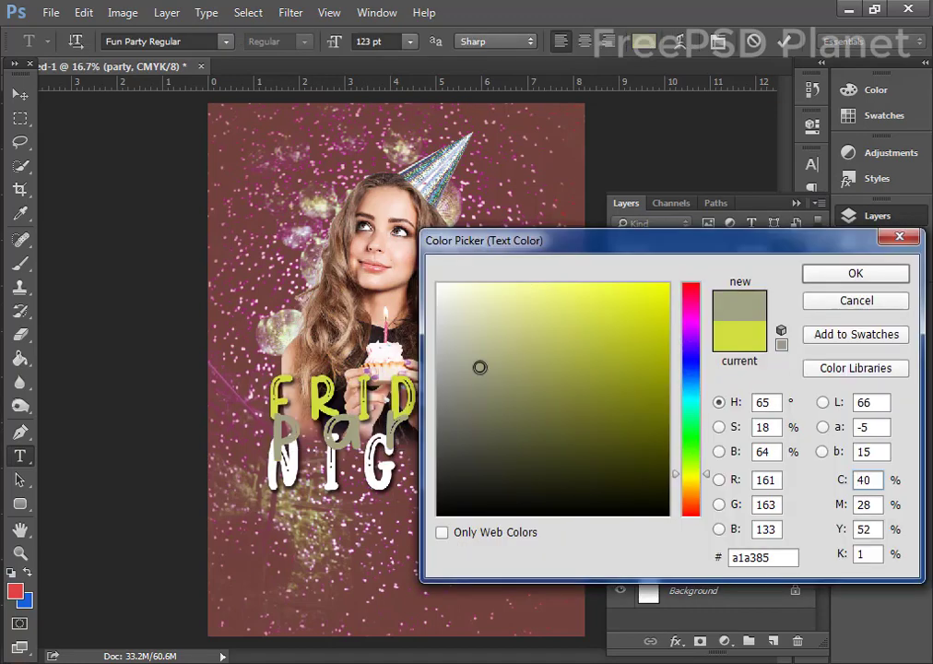
drag(480, 367, 443, 525)
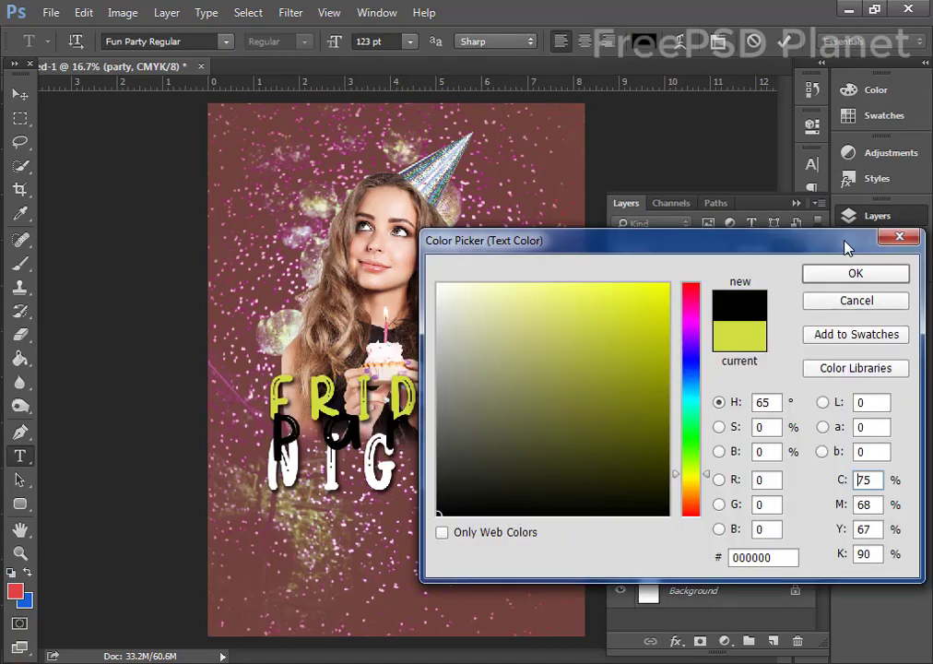
click(856, 272)
key(ctrl+Return)
key(v)
Free-transform the Party word to about 53% size and a -17° tilt
key(ctrl+t)
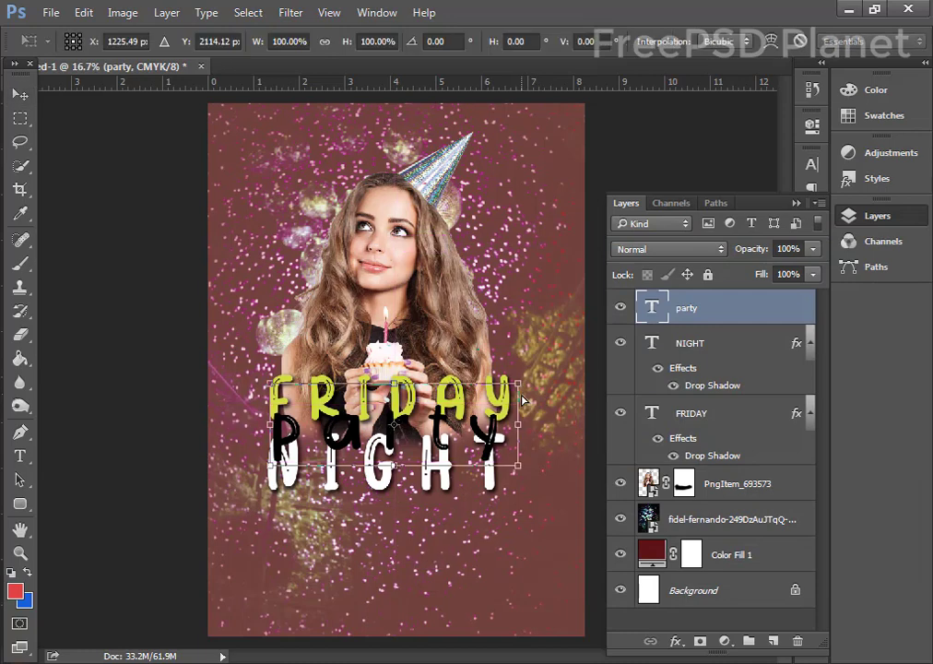
drag(520, 383, 450, 406)
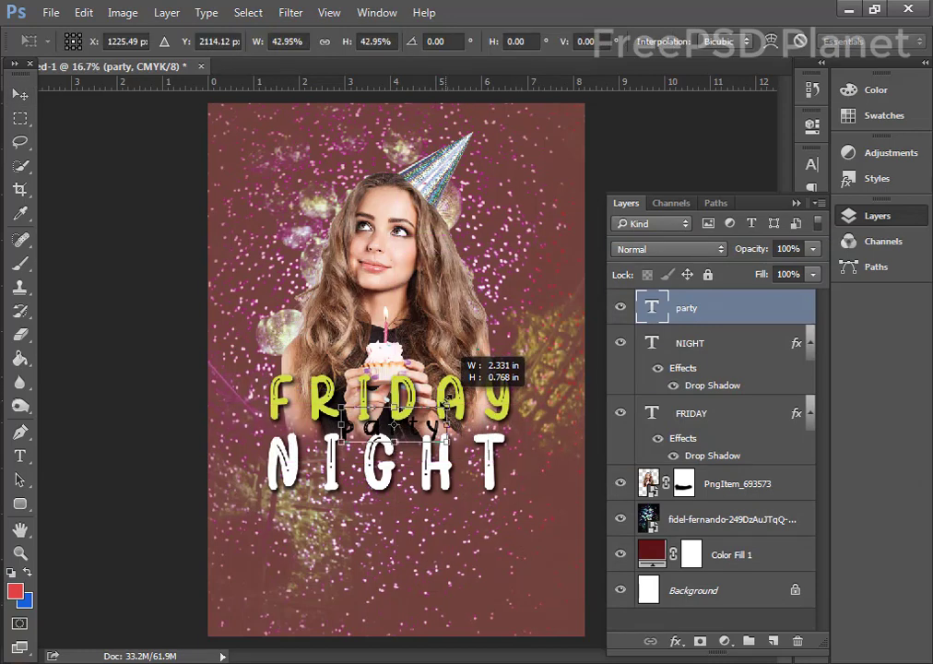
drag(455, 456, 496, 435)
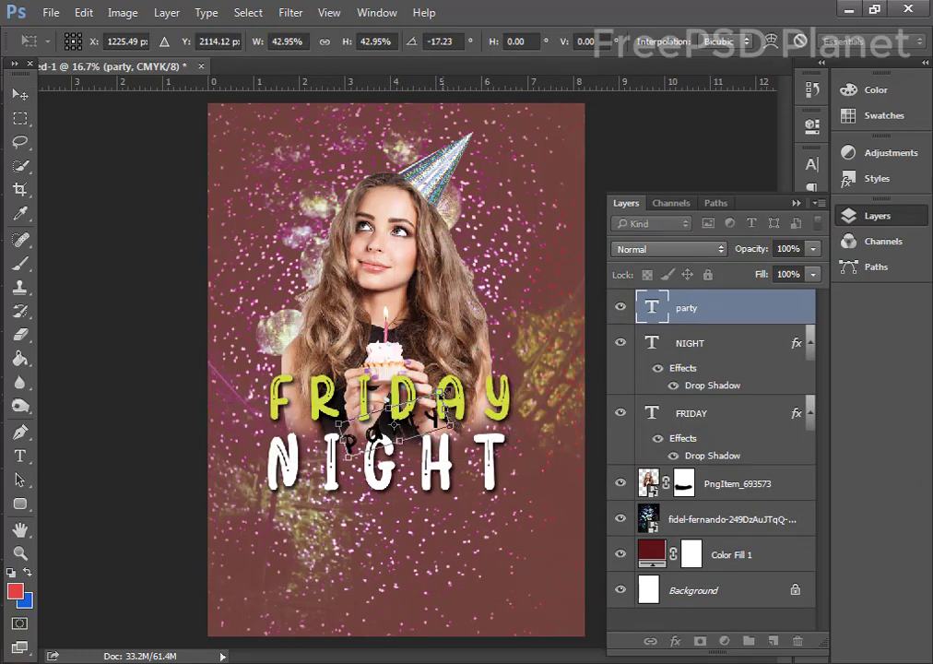
drag(449, 398, 461, 392)
click(19, 92)
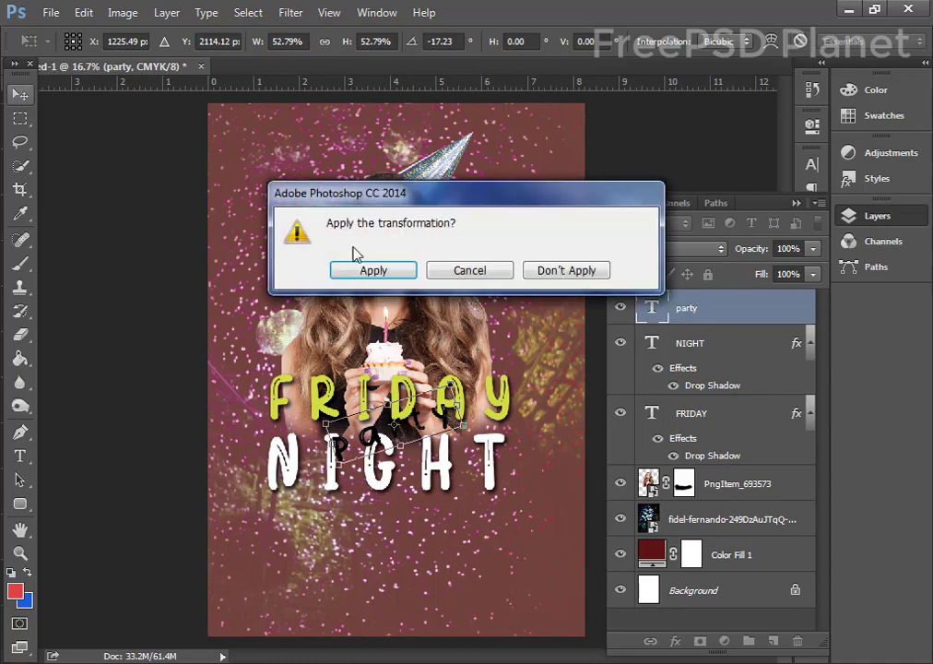
click(369, 271)
click(811, 164)
Keep Fun Party Regular as the Party word's font in the Character panel
click(707, 173)
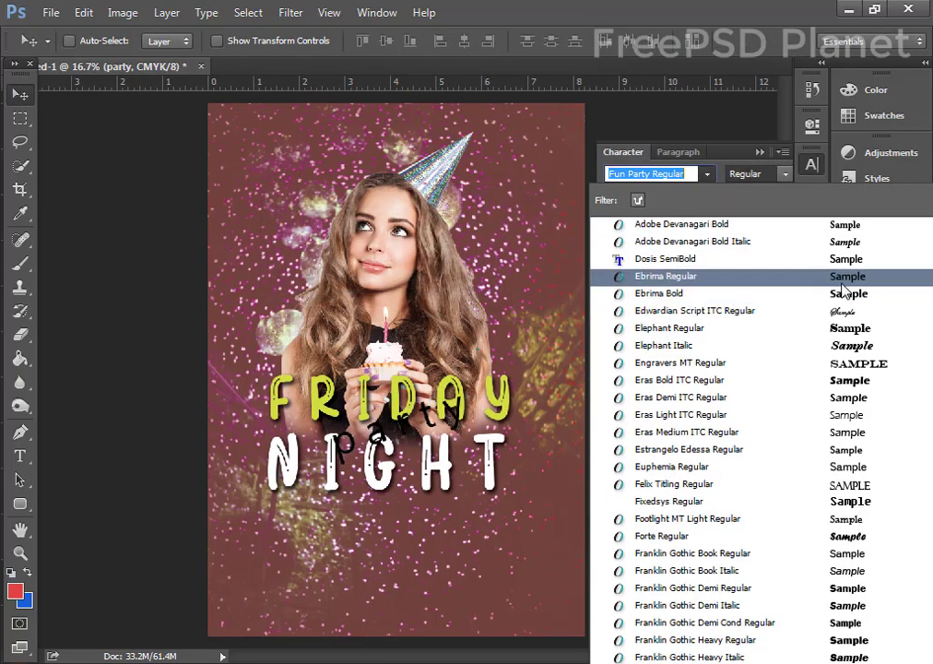
scroll(834, 293, down, 3)
scroll(834, 346, down, 2)
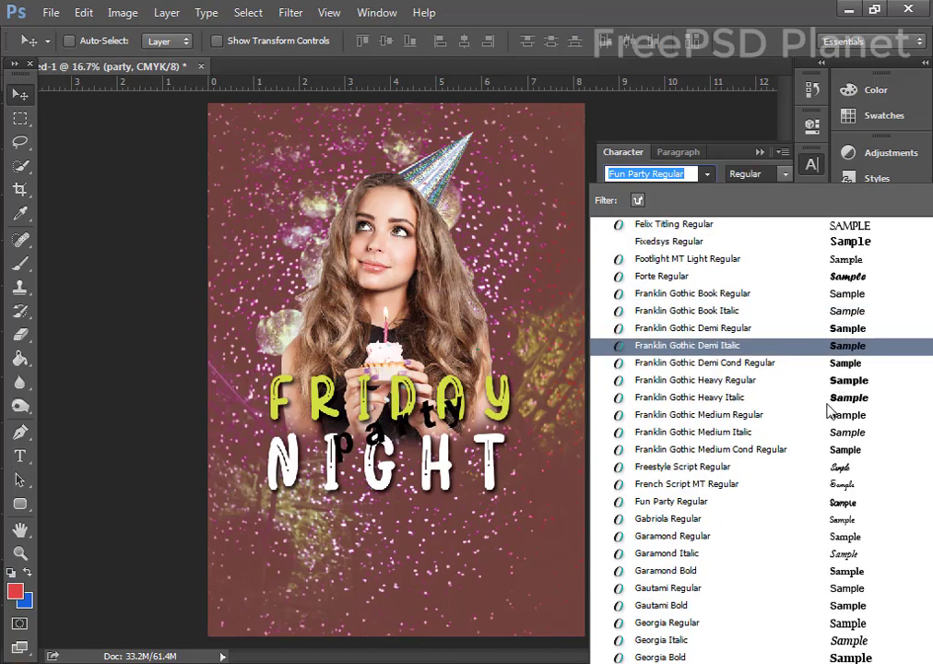
click(839, 503)
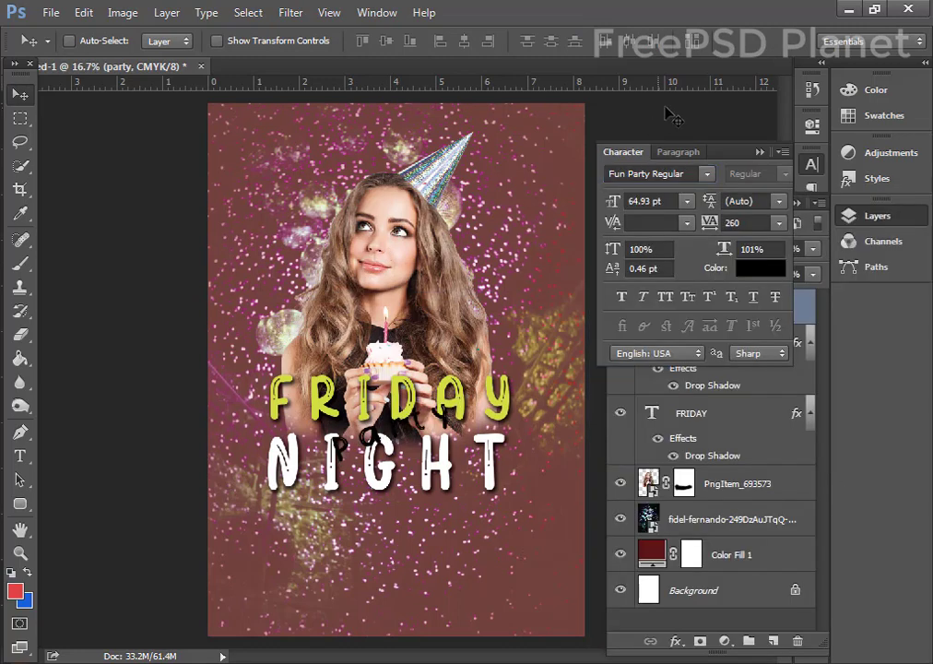
click(759, 152)
key(Escape)
Change the Party text colour to white
click(758, 152)
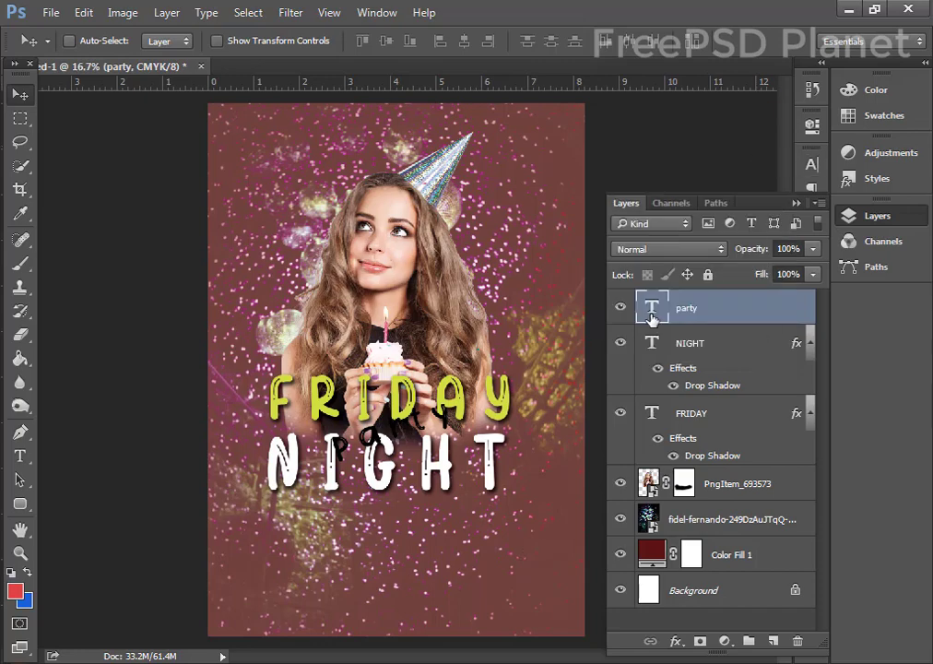
double_click(651, 307)
click(644, 42)
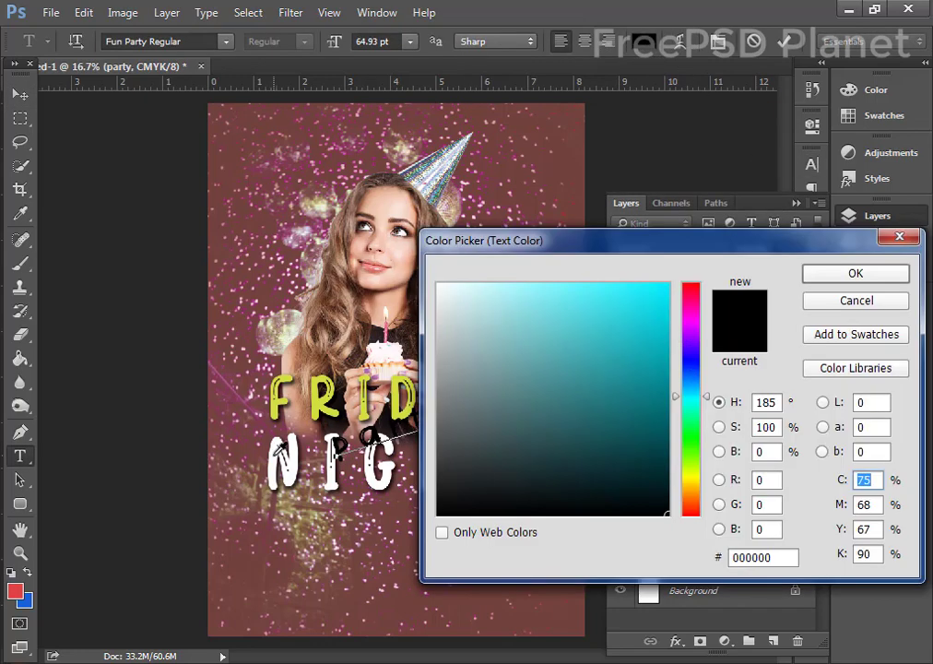
click(440, 285)
click(829, 273)
key(ctrl+Return)
Add a Stroke layer style to Party, trying sampled poster colours and settling on dark red
key(v)
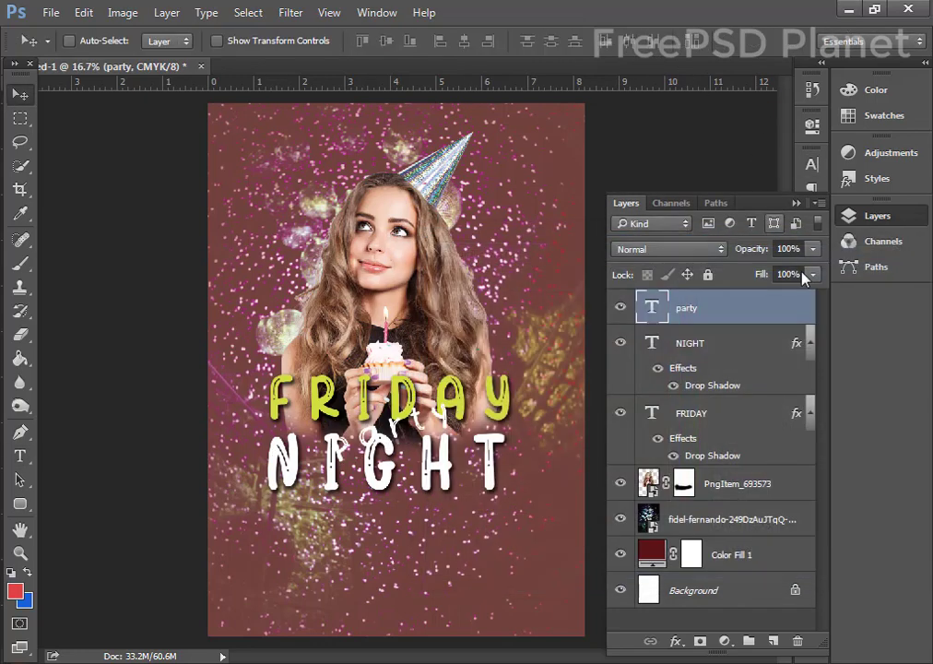
double_click(790, 307)
drag(104, 44, 630, 83)
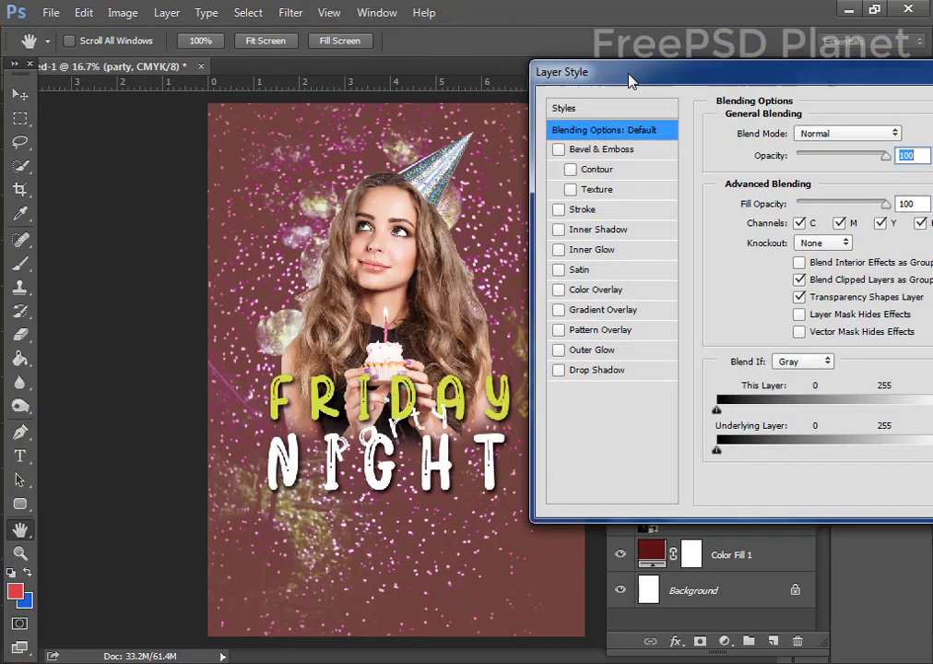
click(583, 214)
click(789, 263)
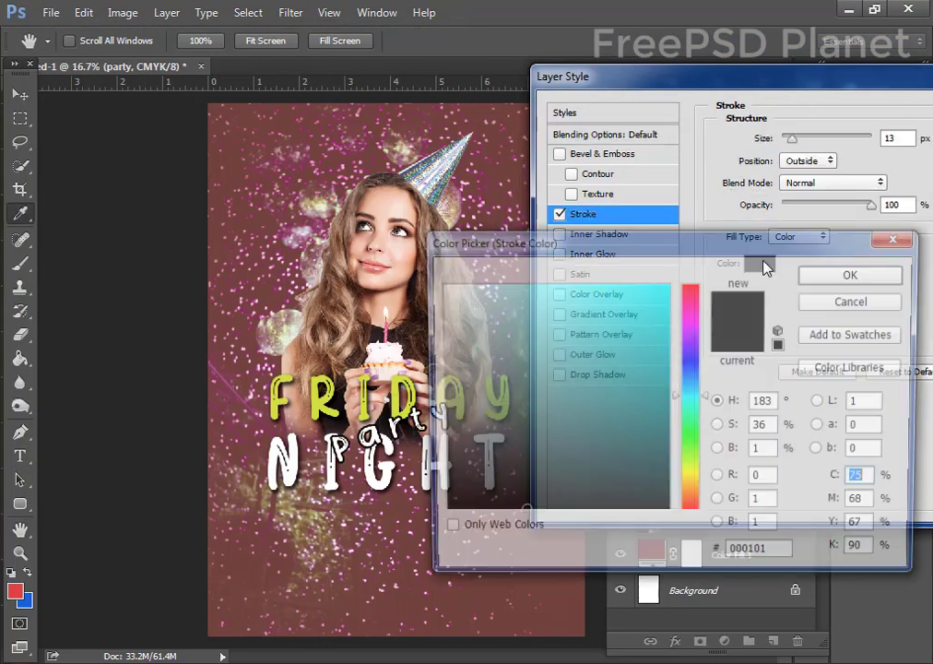
drag(480, 242, 607, 238)
click(369, 403)
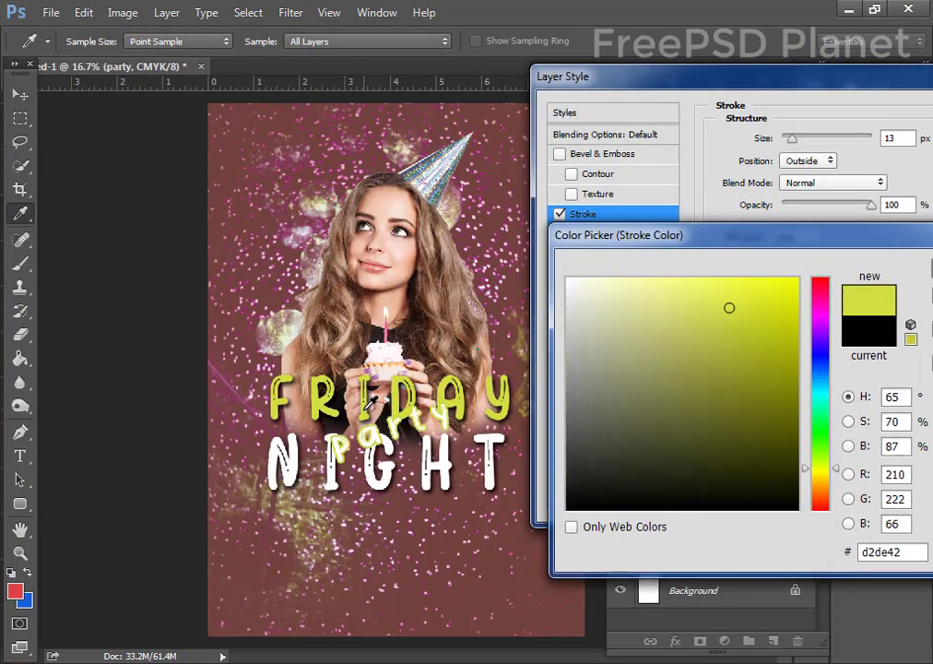
click(389, 323)
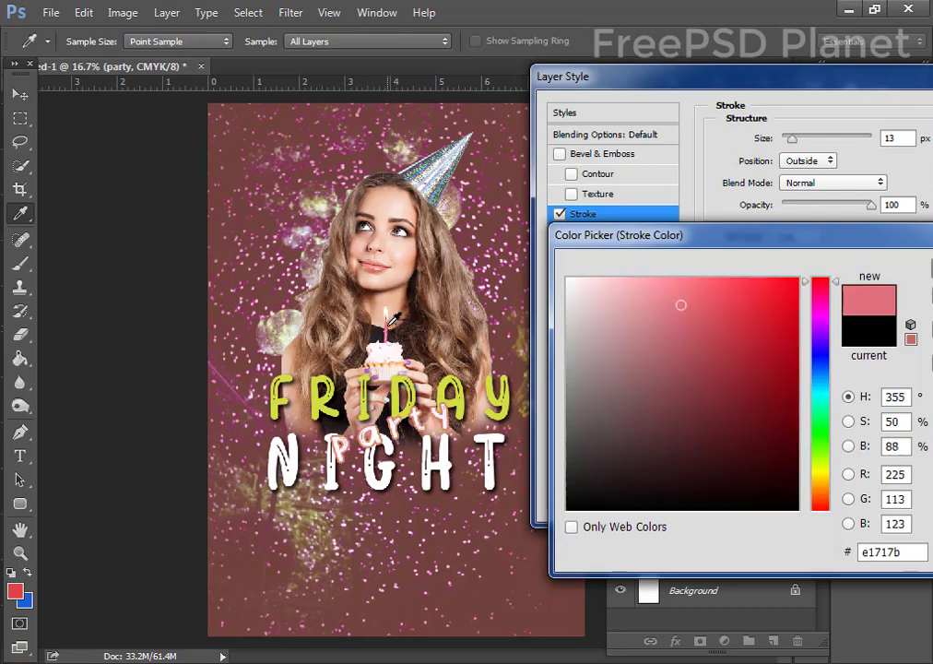
click(293, 345)
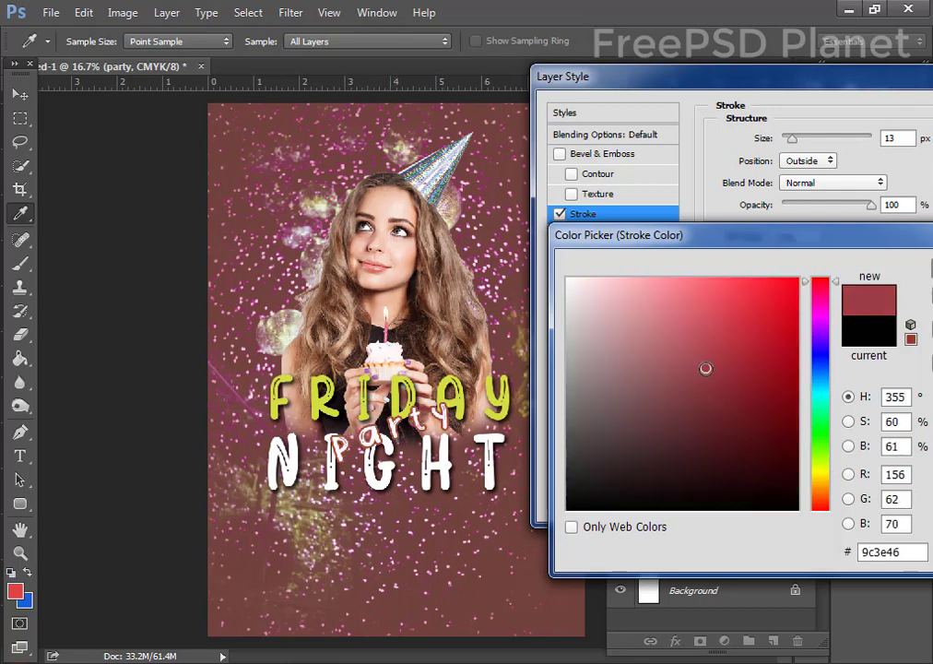
drag(756, 245, 380, 244)
click(617, 266)
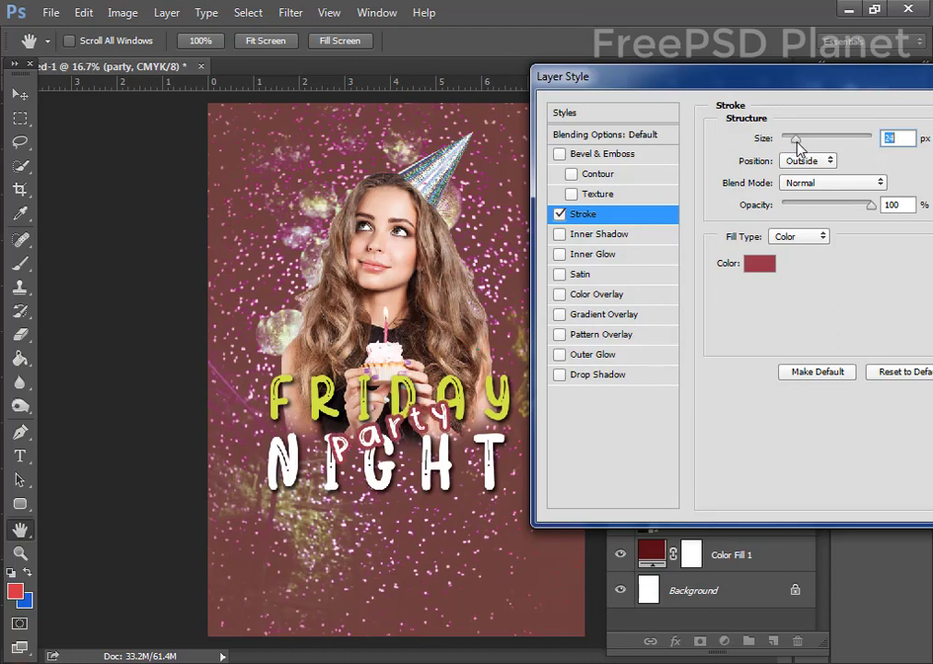
Make the Party stroke black at 18 px, apply it, and nudge the word slightly left
drag(790, 140, 799, 140)
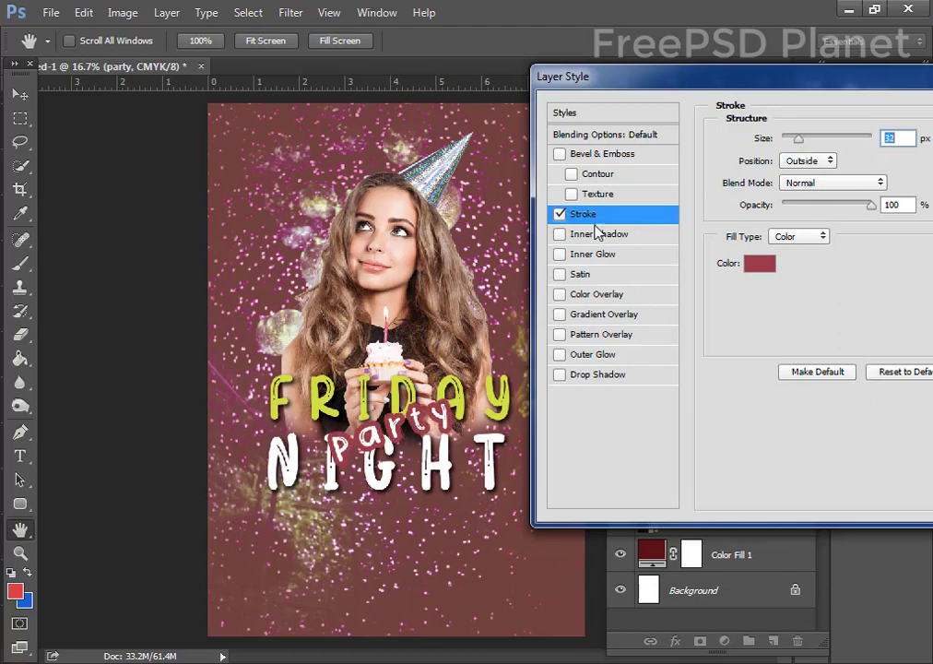
click(759, 263)
drag(328, 360, 177, 518)
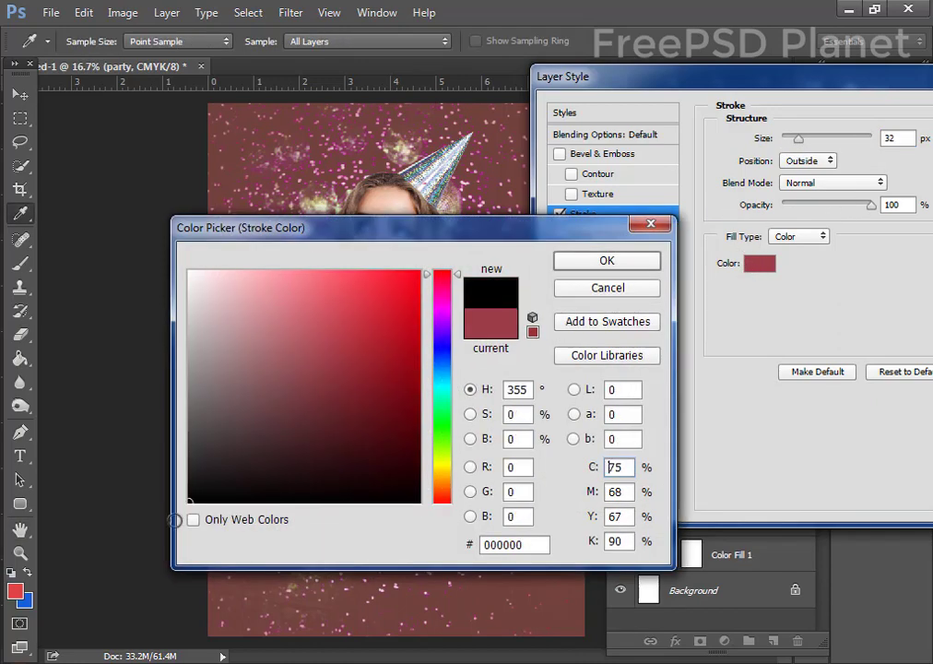
click(577, 257)
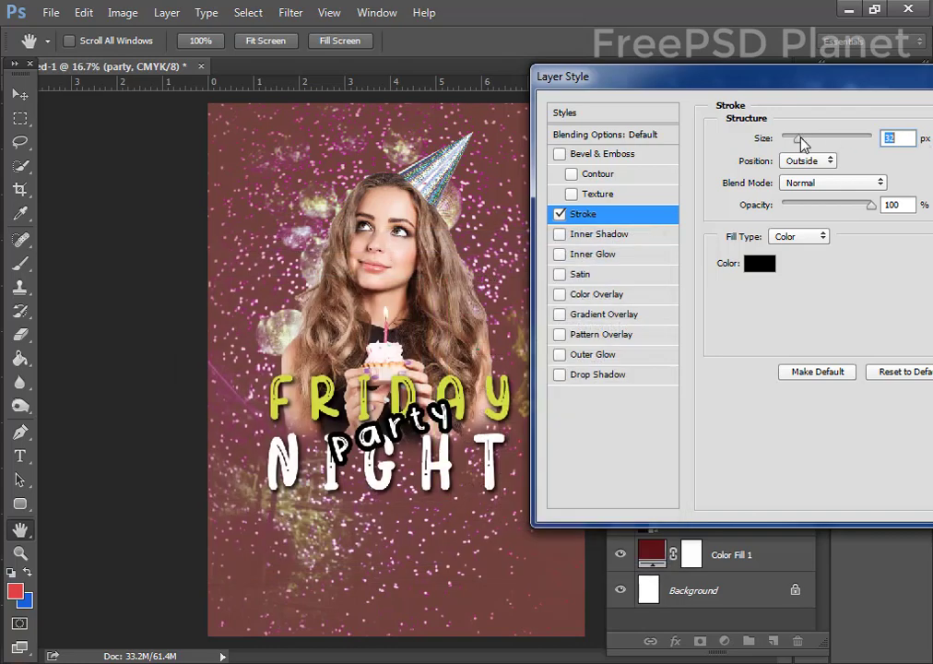
drag(801, 140, 794, 143)
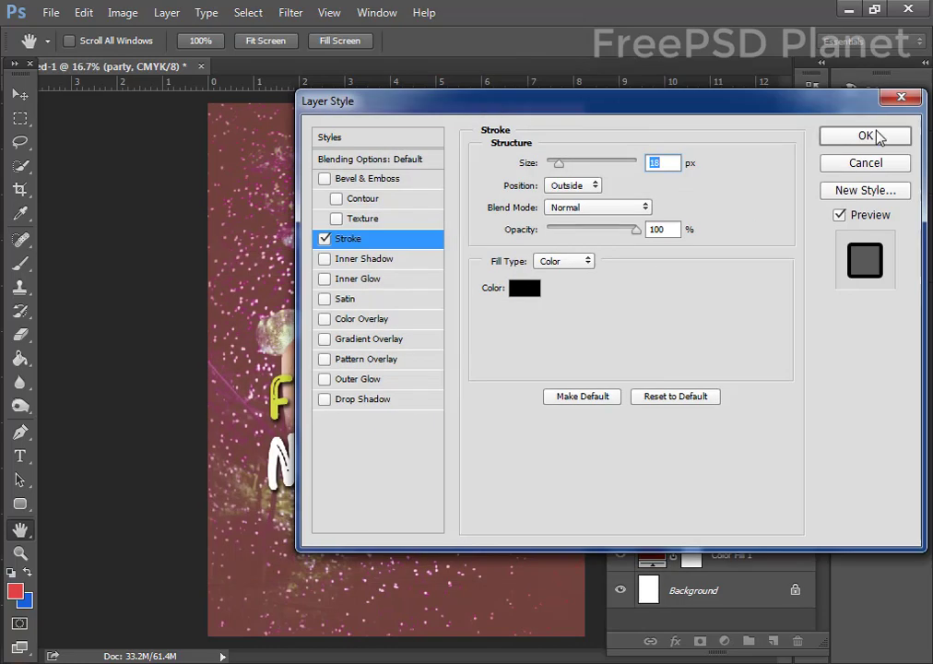
click(910, 136)
drag(451, 417, 403, 423)
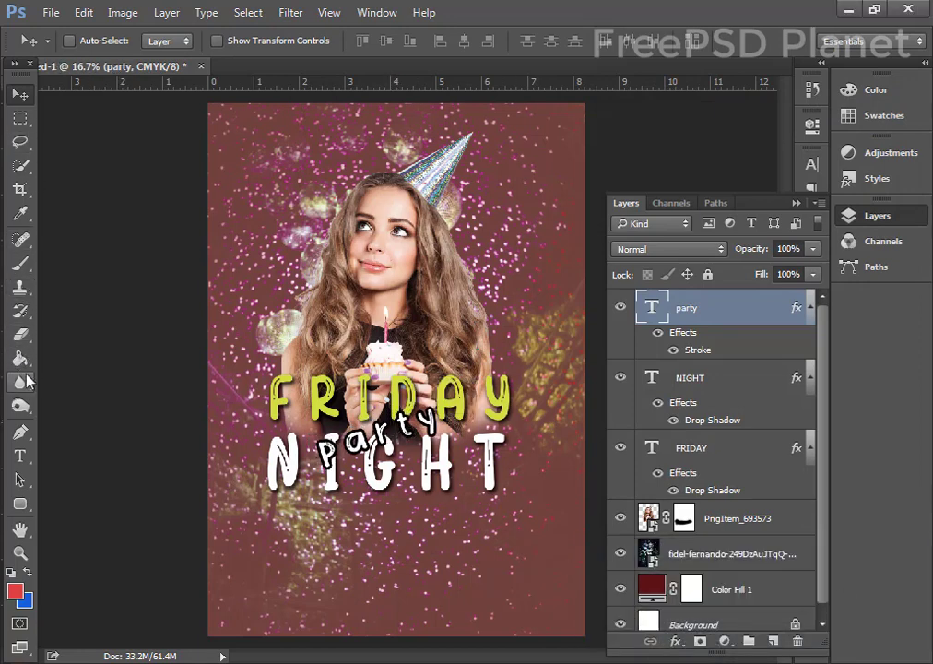
Load the Wet Media Brushes set, replacing the current brushes
click(18, 266)
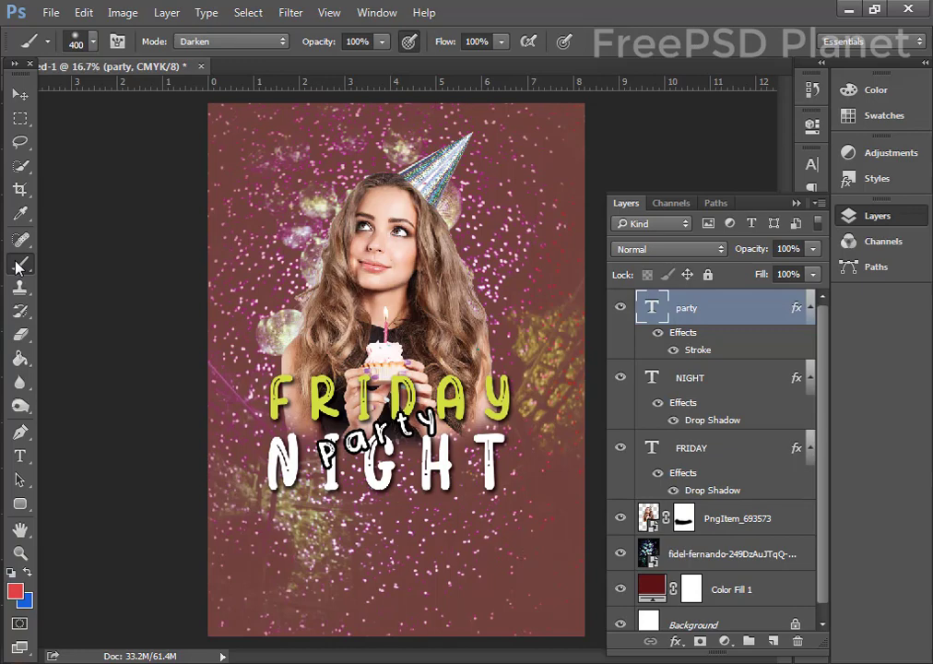
click(93, 44)
scroll(130, 258, down, 5)
scroll(134, 263, down, 5)
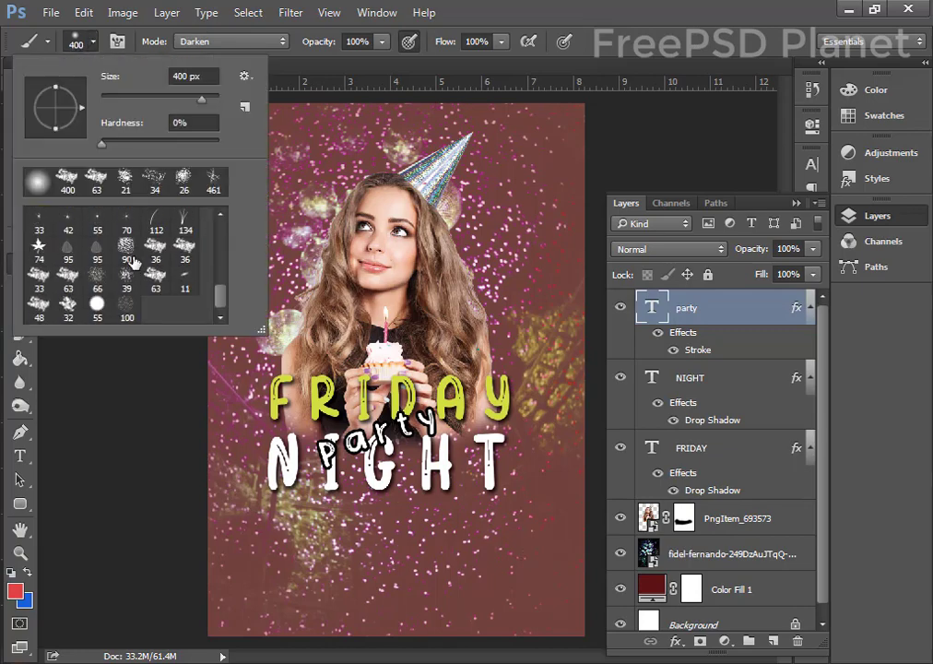
scroll(127, 258, up, 5)
scroll(127, 258, up, 5)
click(244, 77)
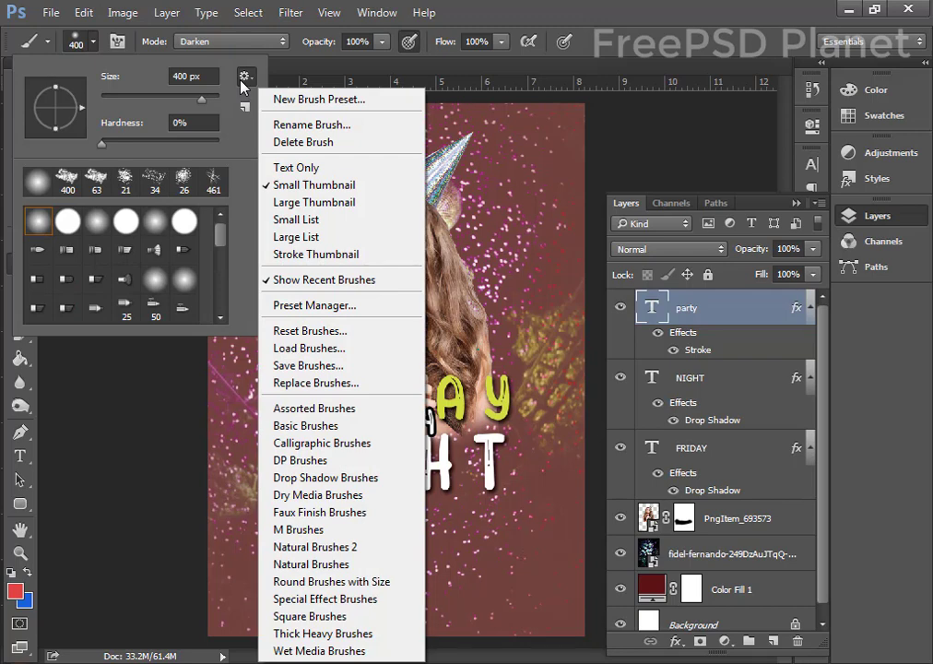
click(309, 651)
click(362, 270)
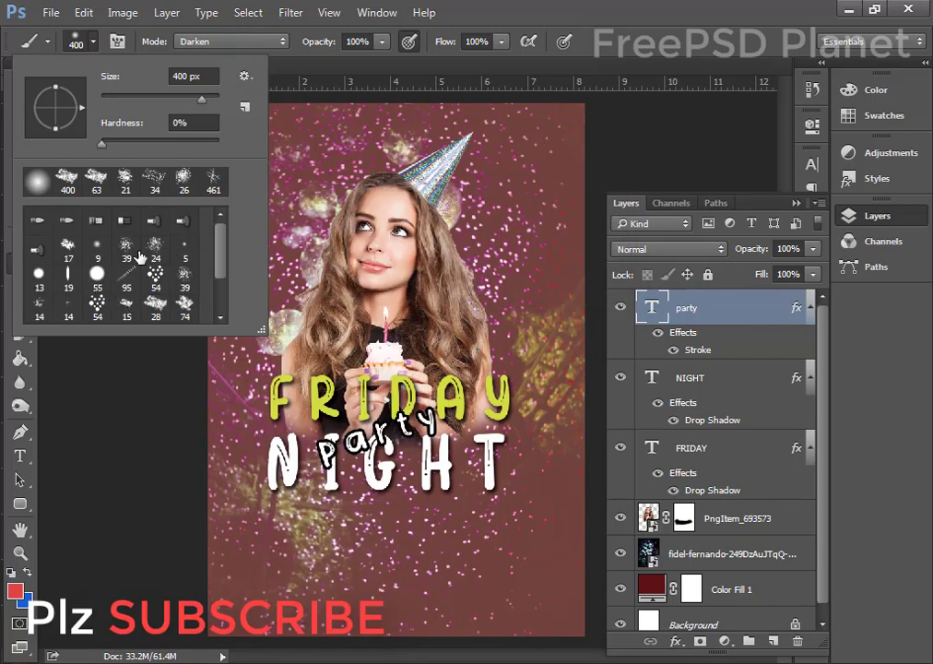
Pick a 28 px wet media brush and add a new layer above PngItem
click(154, 307)
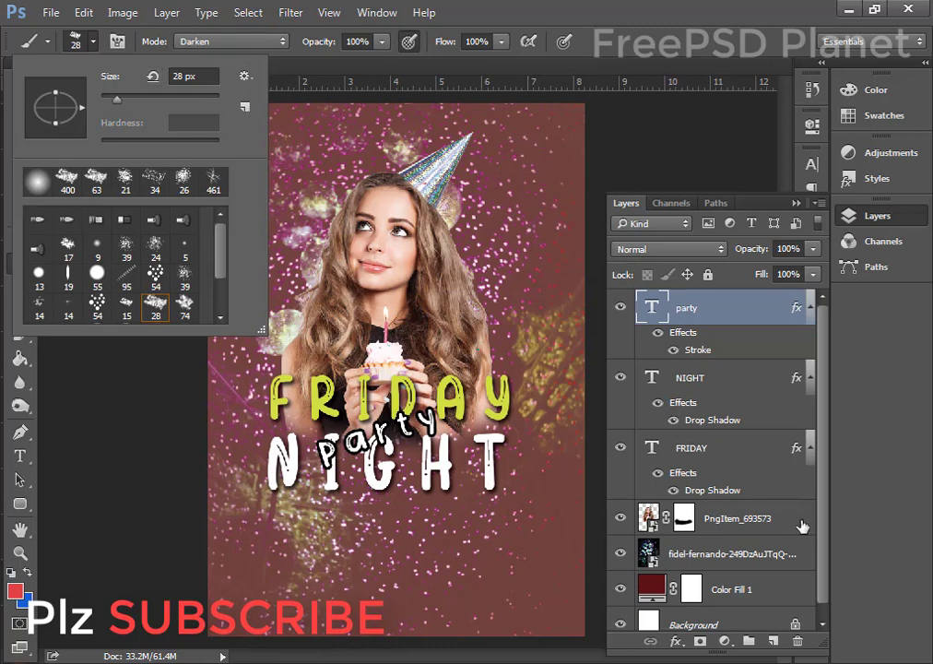
click(733, 517)
click(754, 525)
click(773, 640)
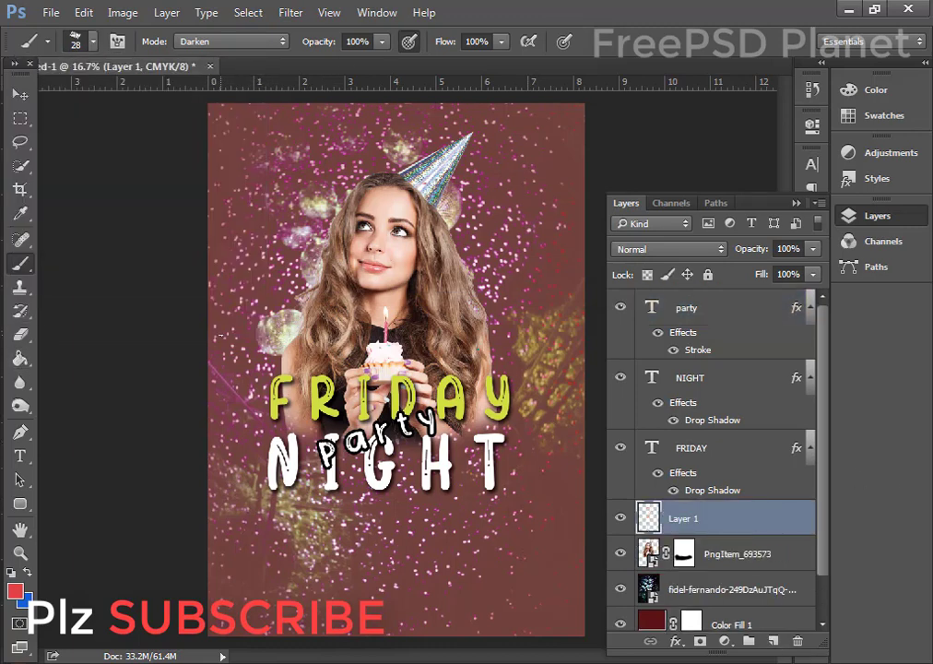
Paint a broad 1200 px red brushstroke on Layer 1 behind NIGHT
key(bracketright)
key(bracketright)
key(bracketright)
key(bracketright)
key(bracketright)
key(bracketright)
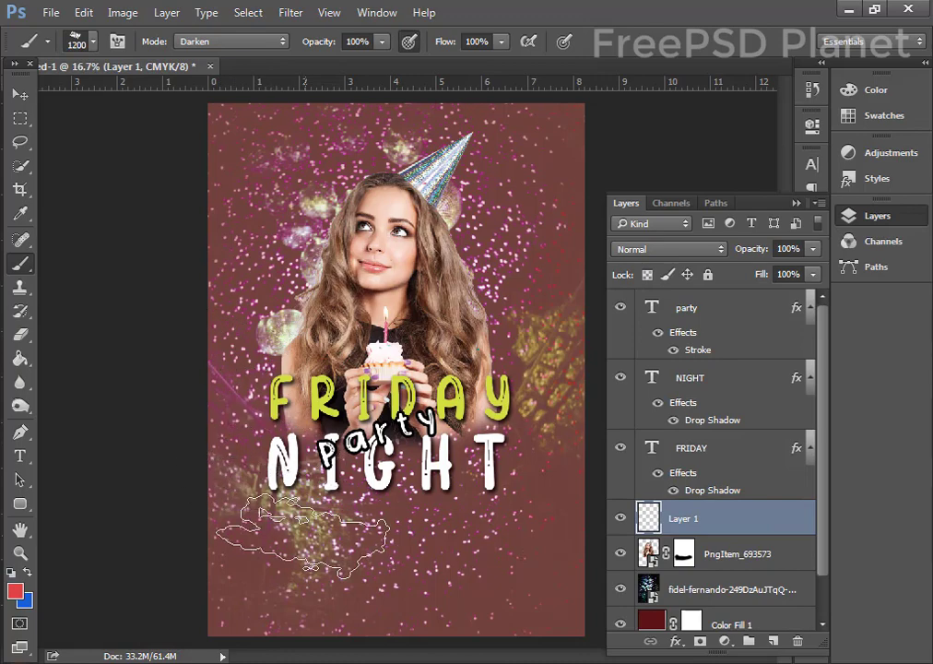
key(bracketright)
key(bracketright)
key(bracketright)
drag(379, 533, 406, 531)
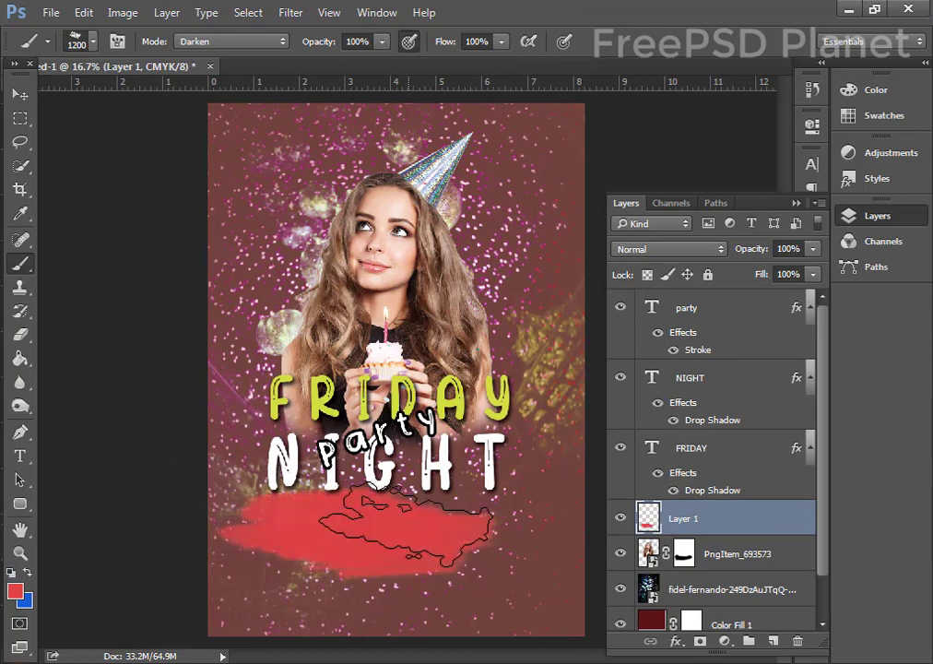
key(ctrl+z)
scroll(360, 517, up, 1)
scroll(286, 443, up, 1)
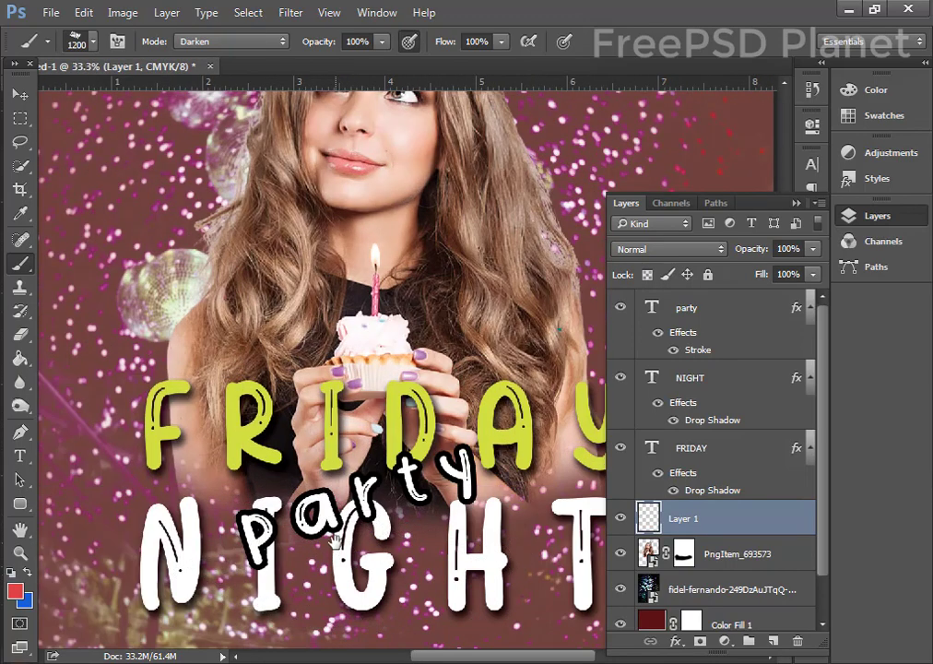
scroll(276, 397, down, 5)
mouse_move(264, 345)
mouse_down()
mouse_move(553, 332)
mouse_move(164, 339)
mouse_up()
scroll(161, 336, down, 1)
scroll(130, 333, down, 2)
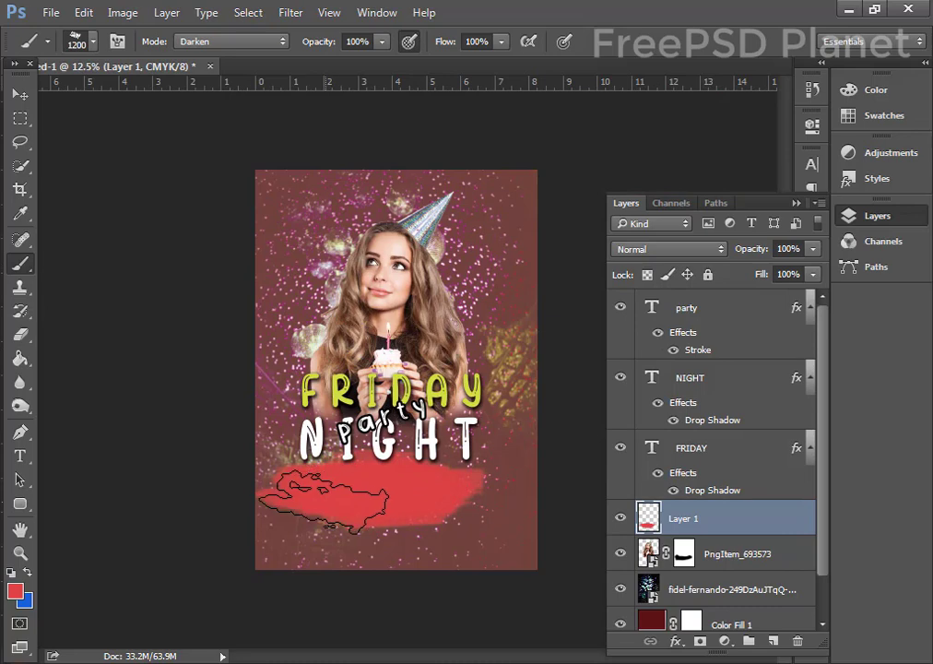
mouse_move(305, 484)
mouse_down()
mouse_move(387, 461)
mouse_move(391, 422)
mouse_move(403, 449)
mouse_up()
click(19, 93)
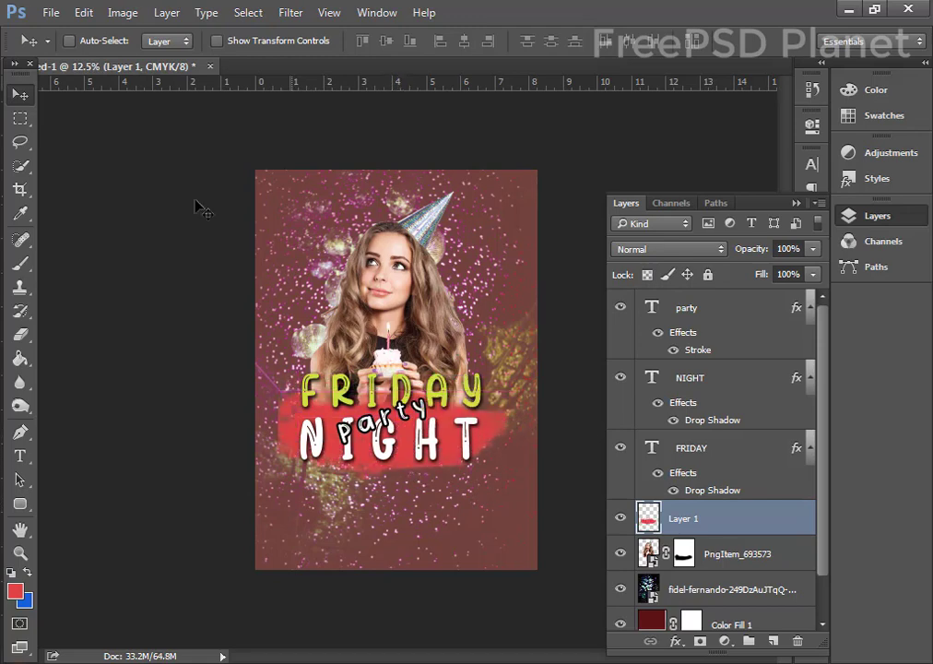
Draw a red 1112 × 400 px rectangle below NIGHT and hide its layer
click(20, 503)
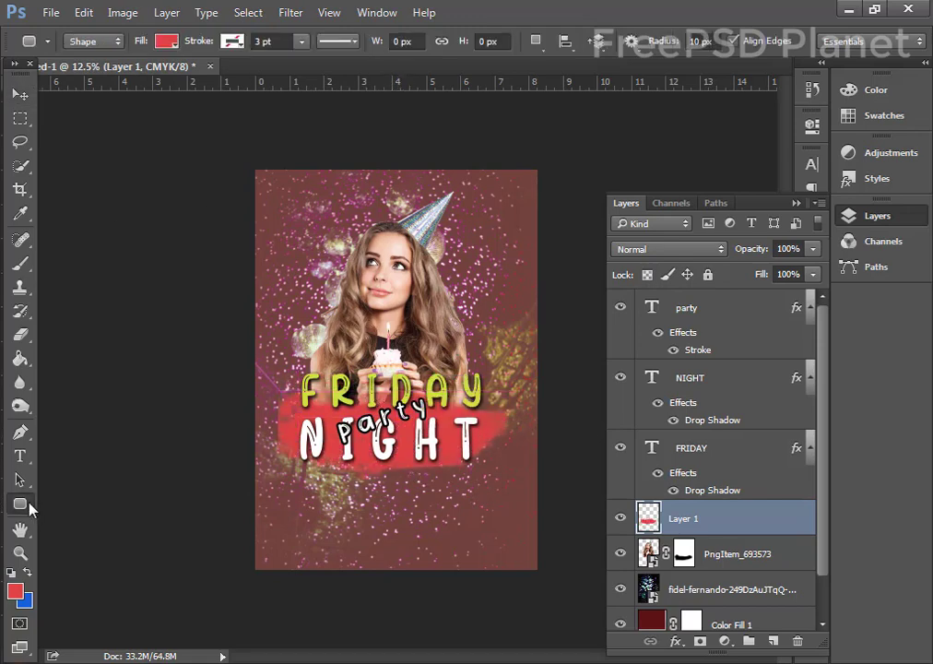
right_click(21, 504)
click(91, 503)
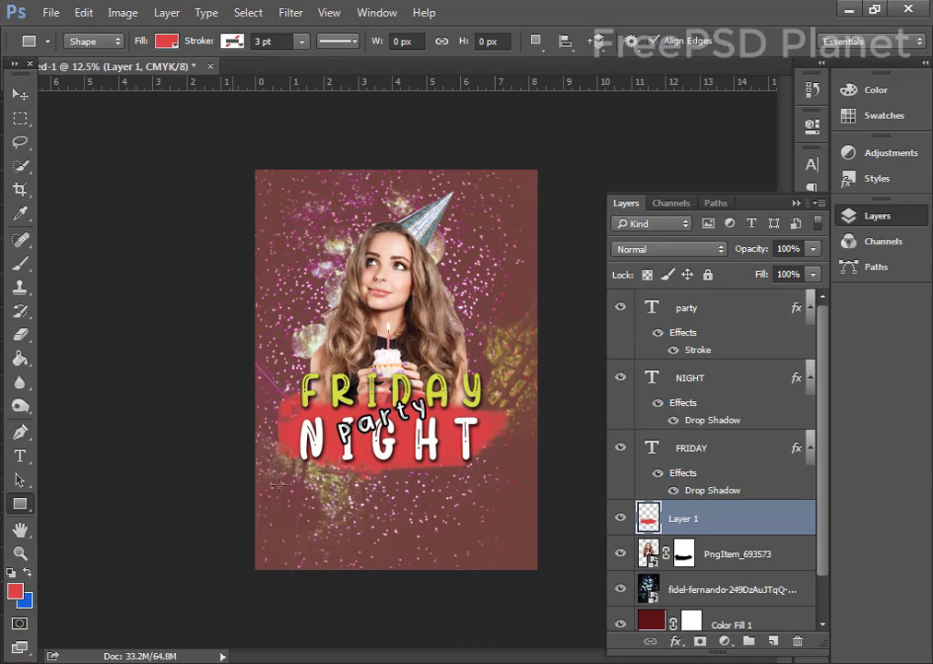
drag(283, 471, 411, 515)
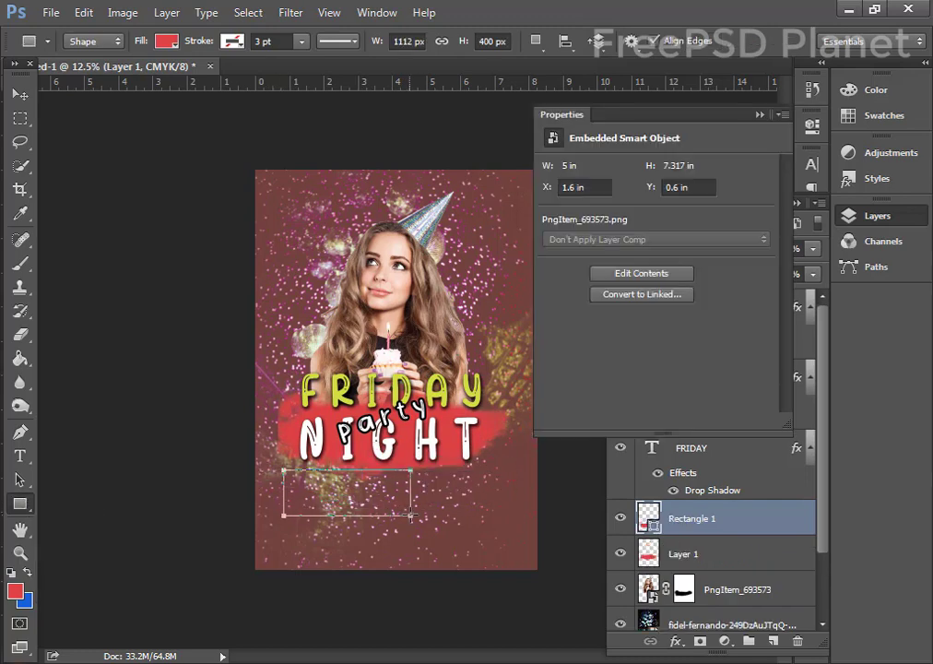
click(24, 100)
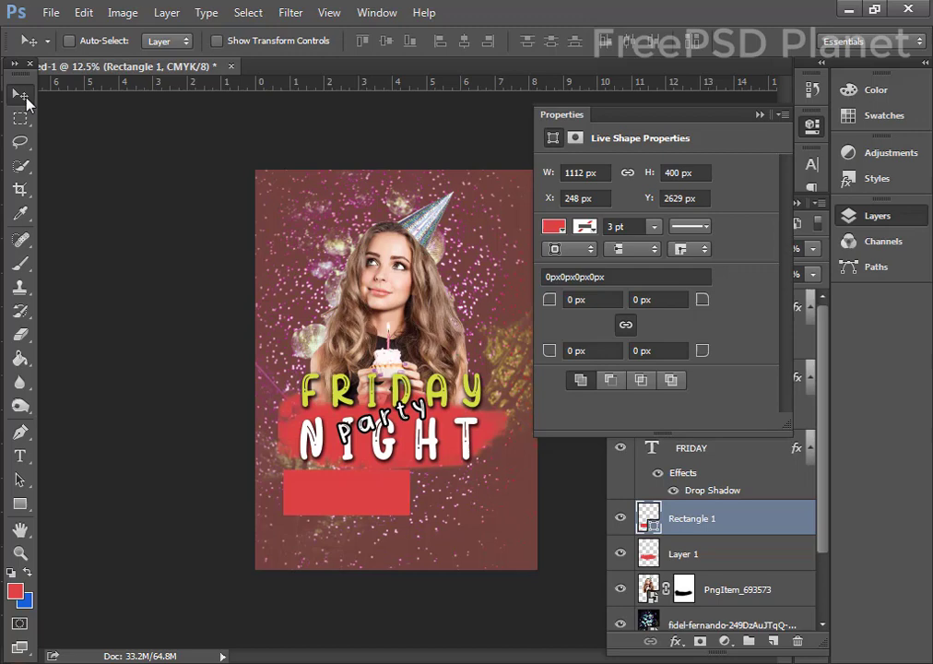
click(759, 116)
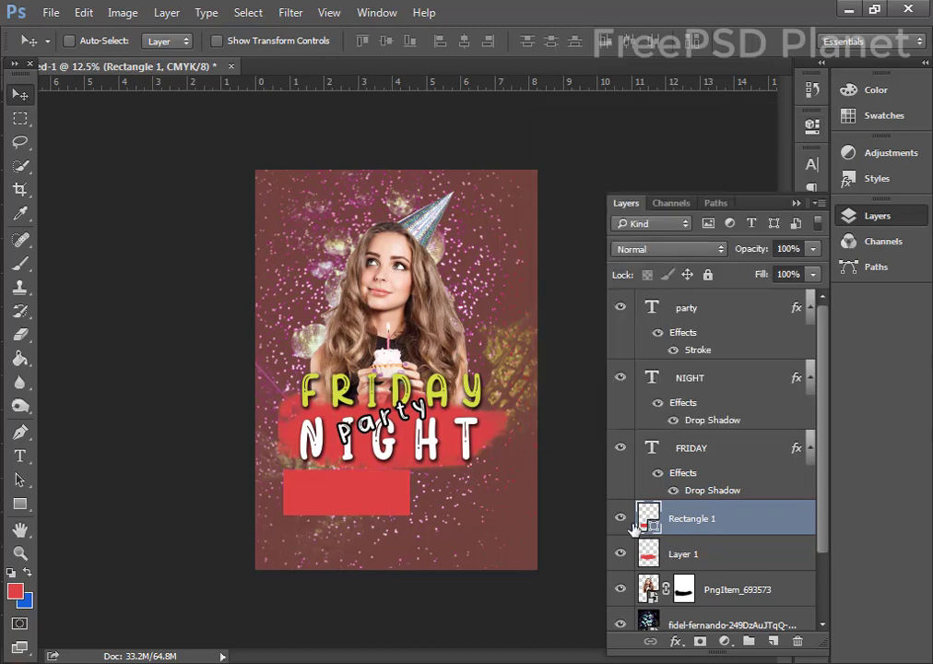
click(620, 518)
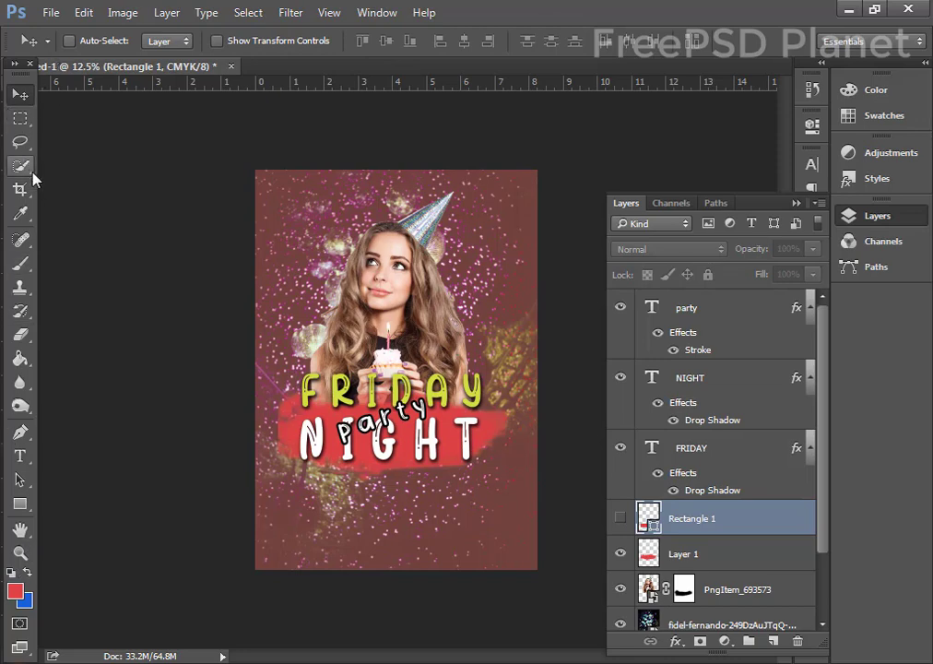
Dismiss the hidden-layer warning and add a new Layer 2 for painting
key(b)
click(90, 42)
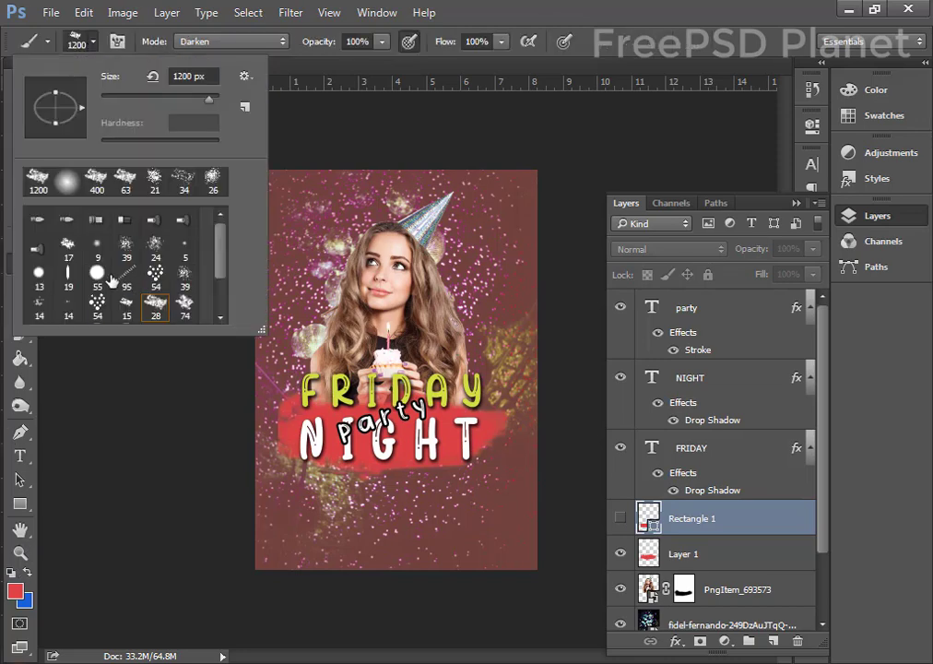
click(35, 248)
click(338, 197)
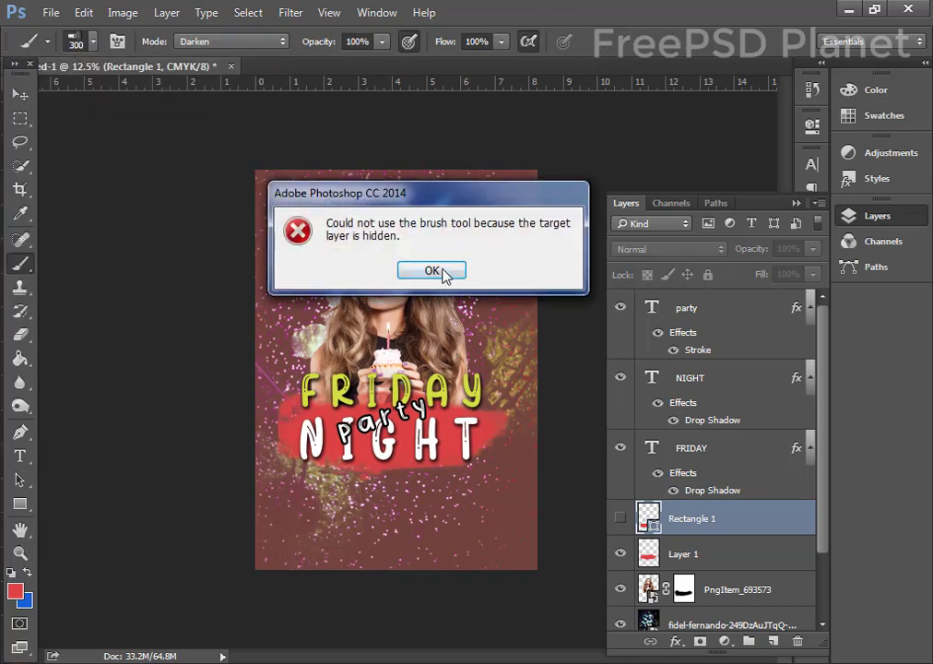
click(433, 270)
click(773, 640)
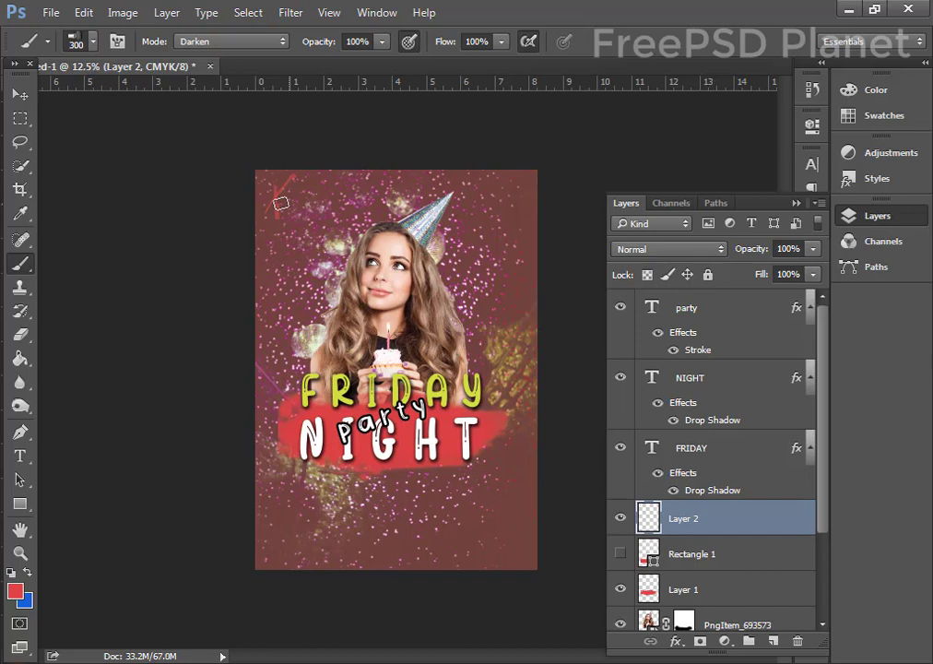
Pick a splatter brush at 600 px and paint red over the top-left corner
click(92, 46)
click(68, 275)
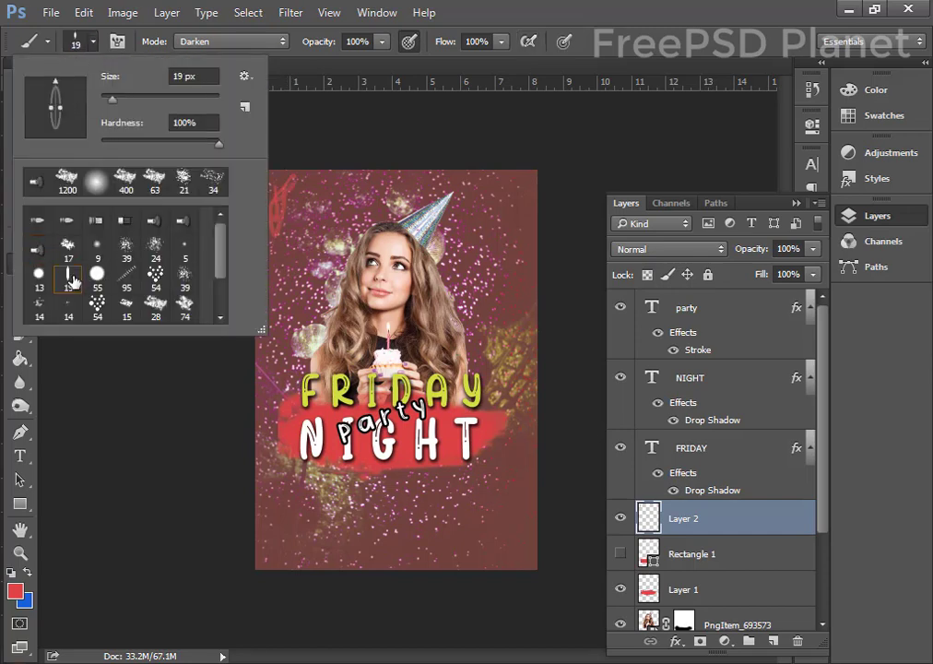
key(Return)
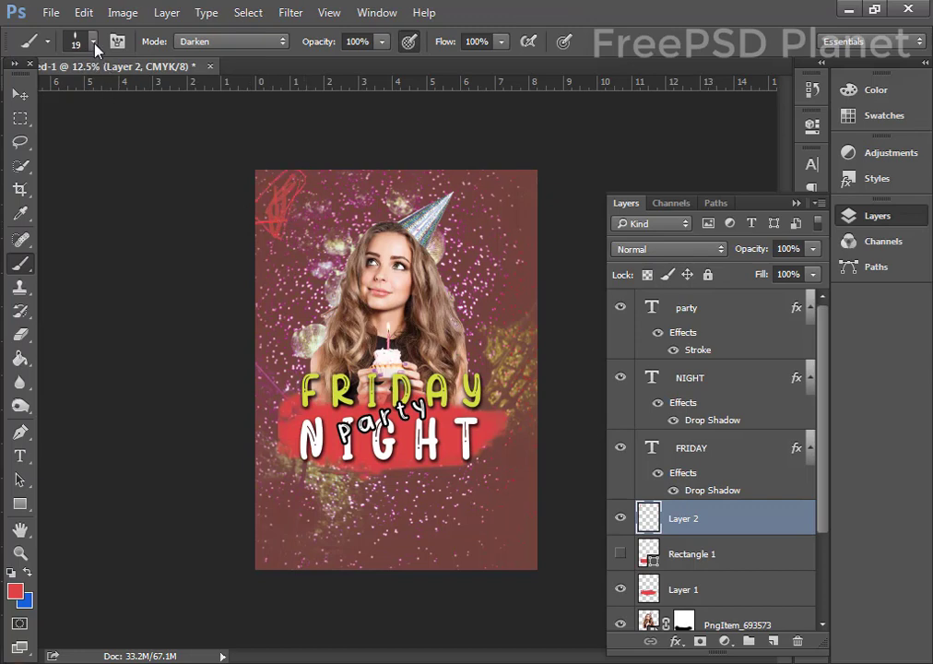
click(92, 46)
click(183, 274)
key(Return)
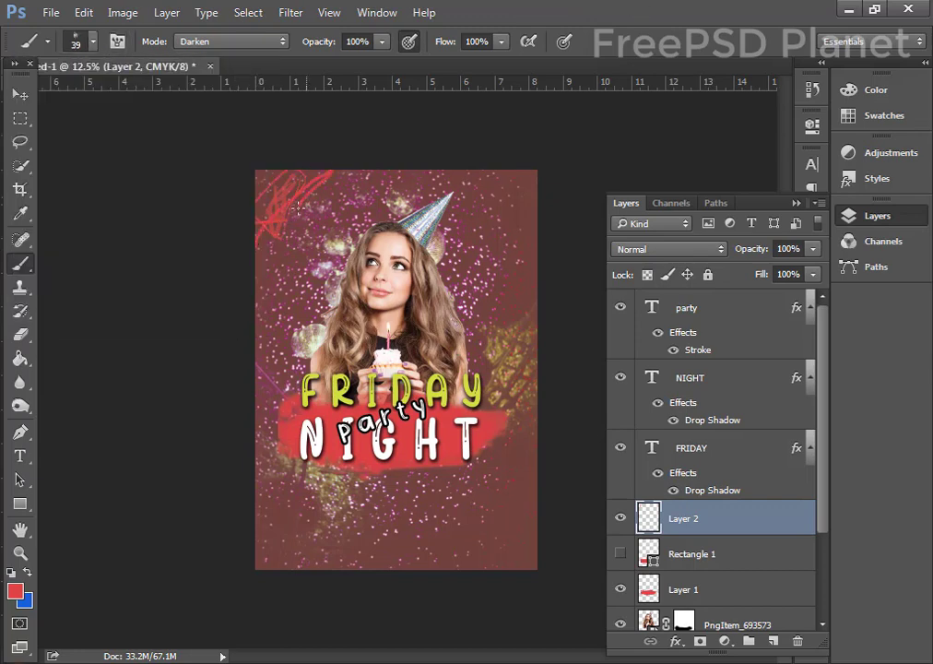
key(bracketright)
key(bracketright)
key(bracketright)
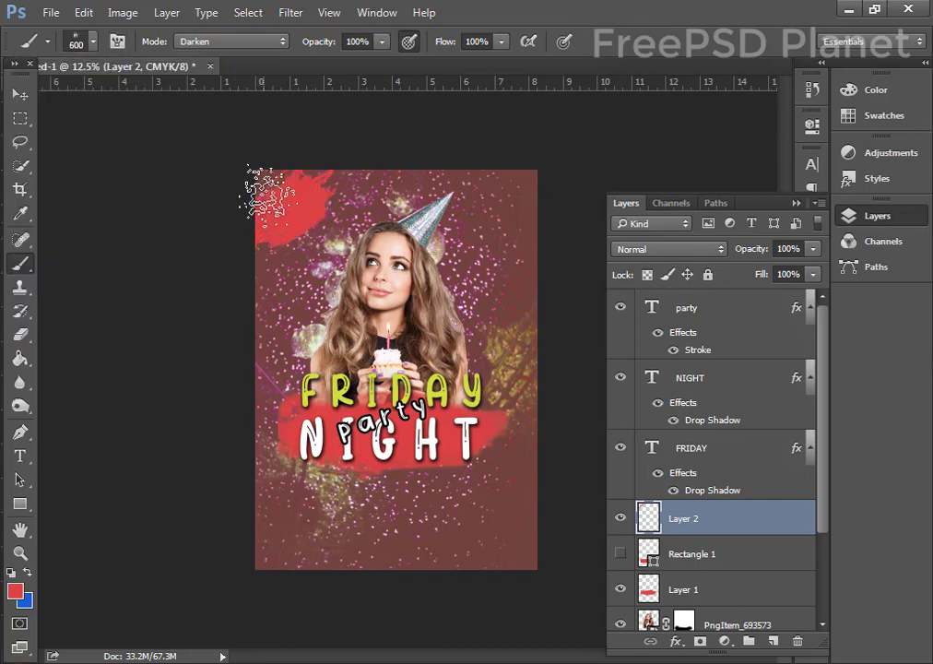
drag(286, 189, 316, 175)
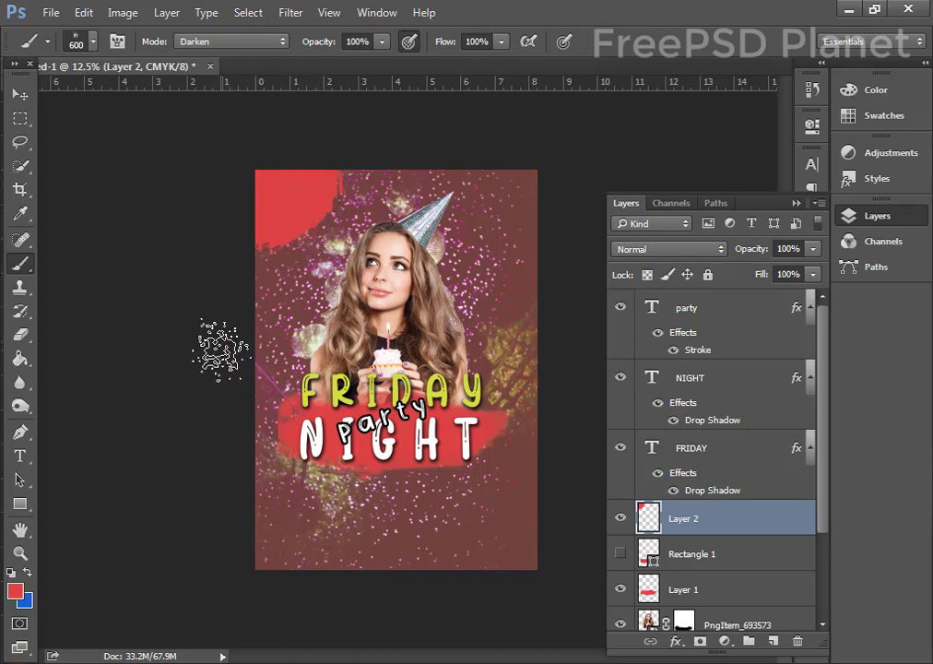
click(21, 93)
Switch keyboard input to English and add the 'Your Club' text near the top-left
key(y)
key(t)
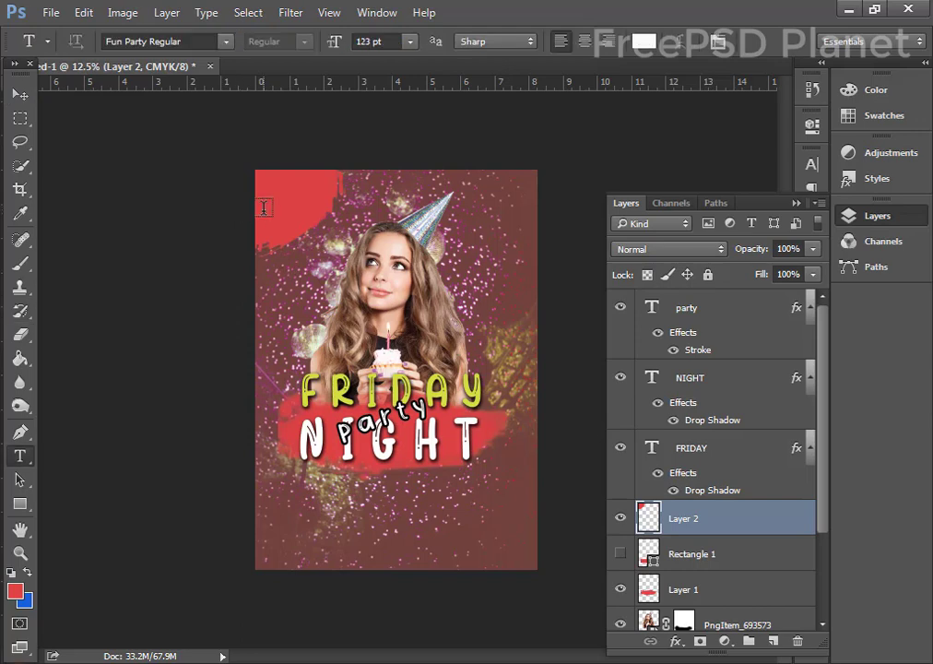
click(264, 210)
text(ح)
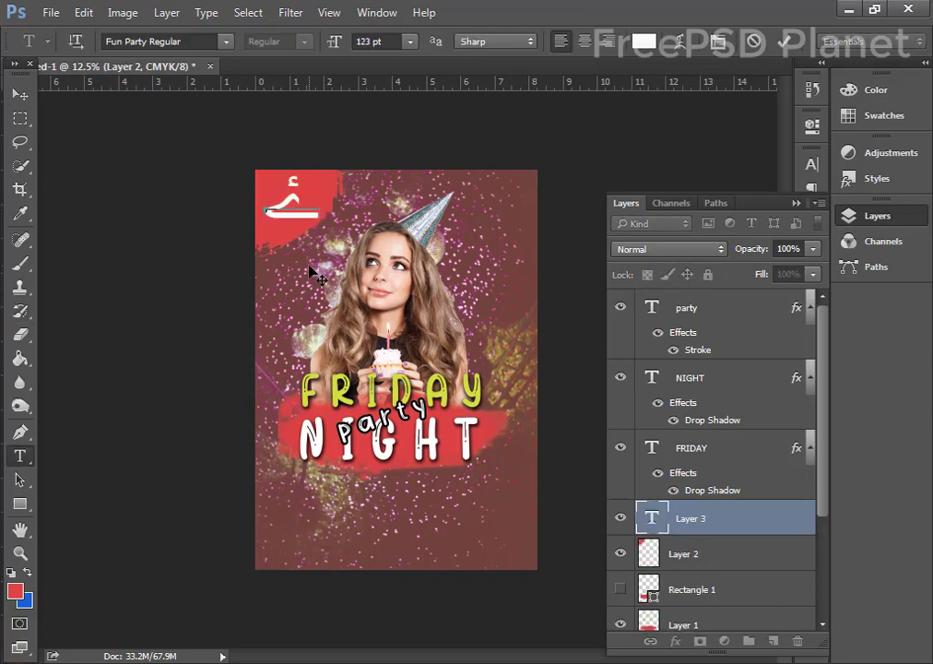
click(754, 40)
click(764, 657)
click(764, 629)
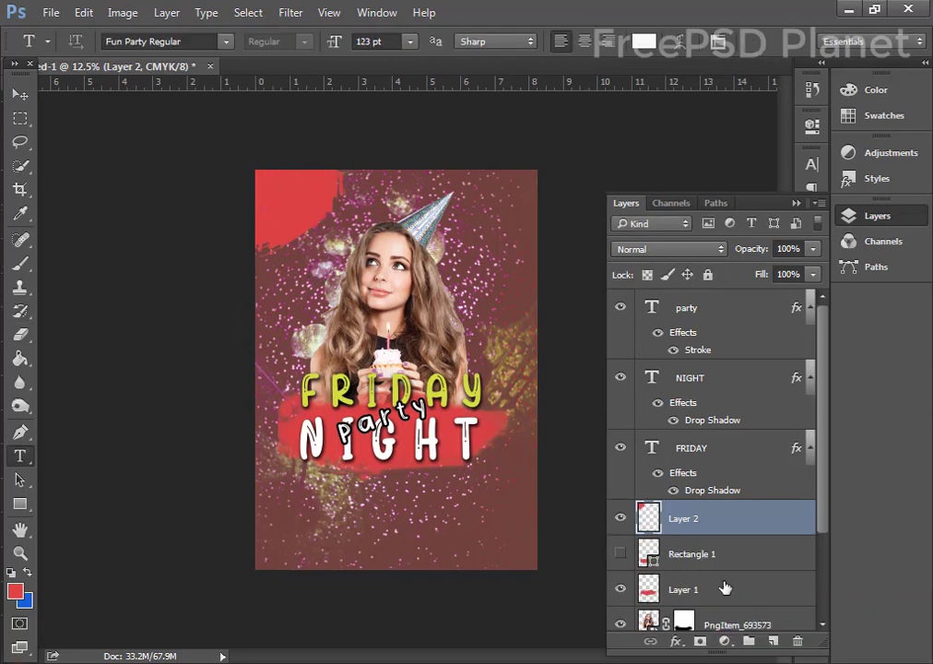
click(266, 185)
text(yo)
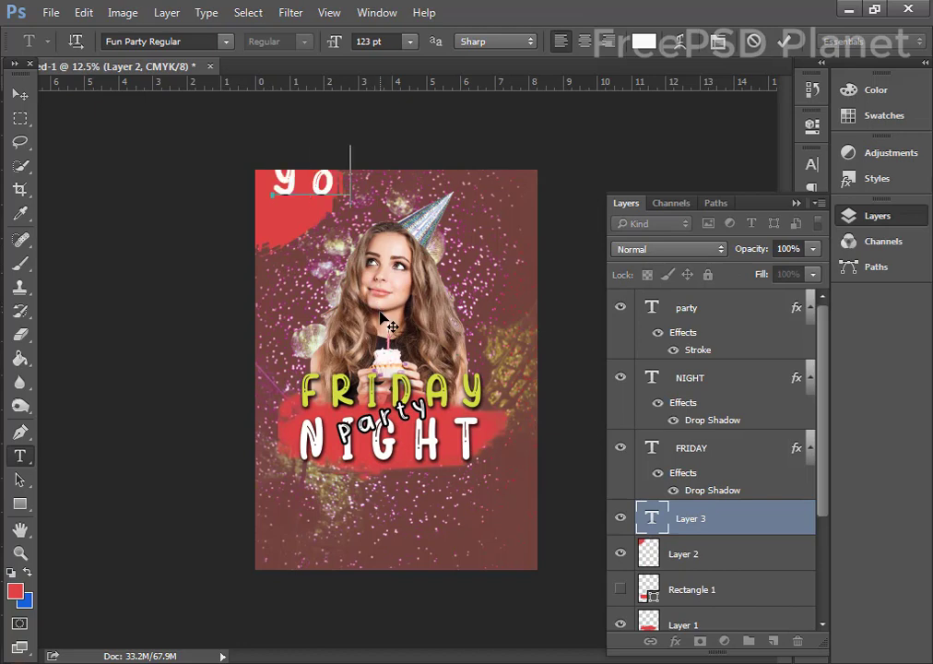
text(ur)
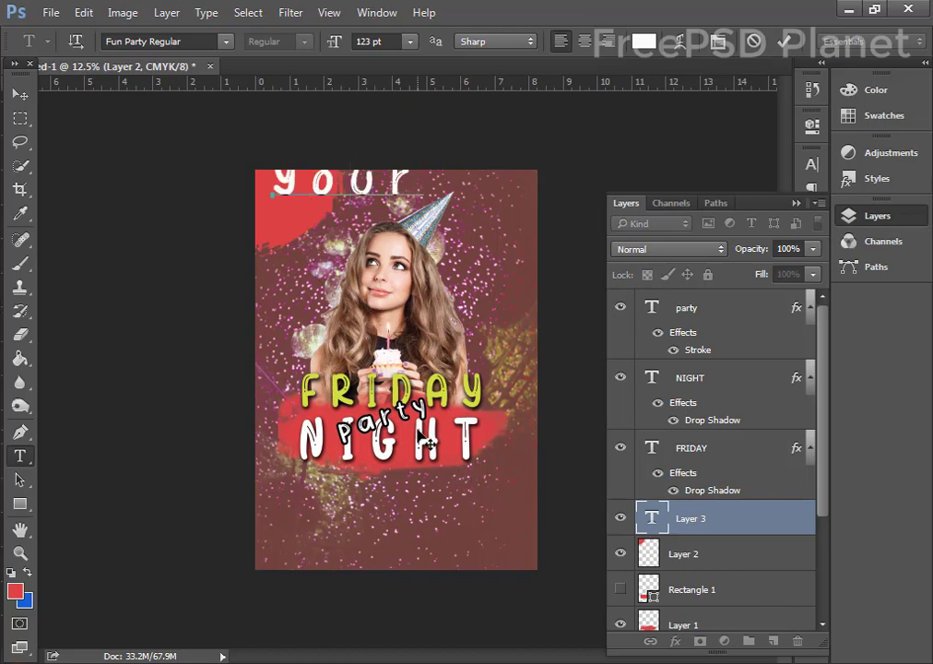
text(c)
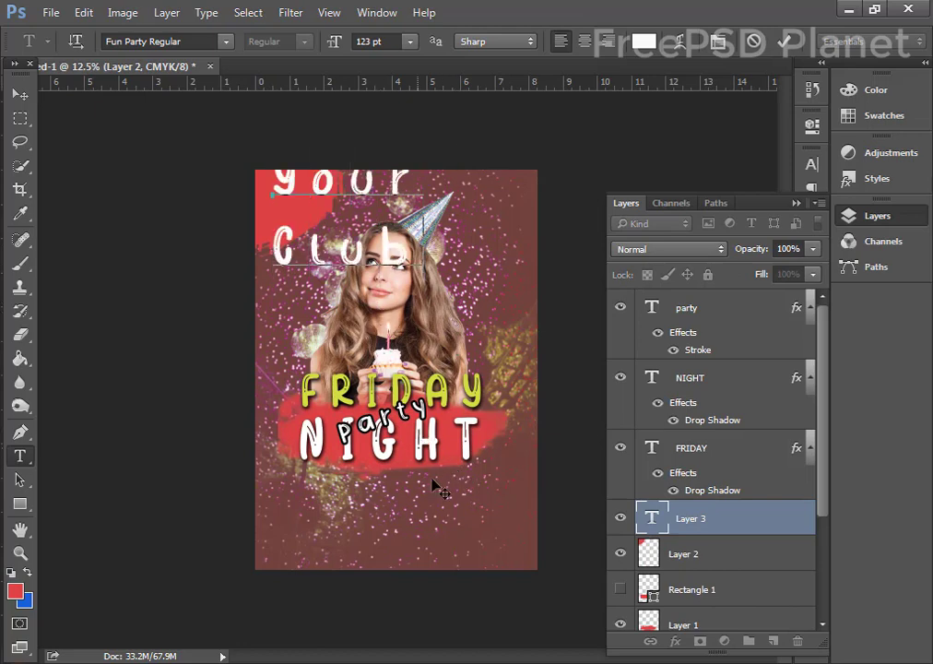
text(b)
key(ctrl+Return)
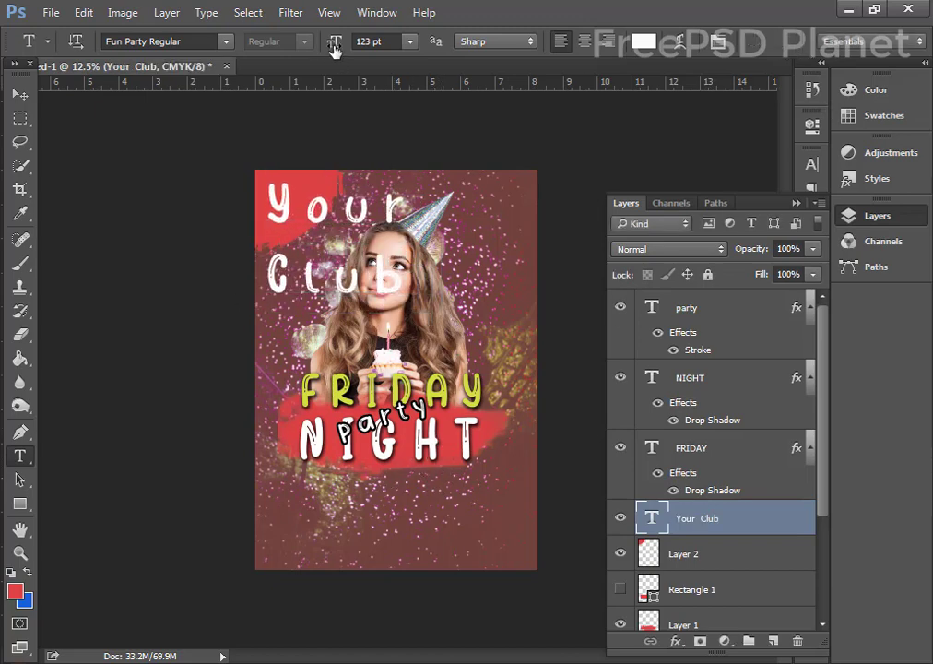
Set Your Club to 80 pt with tracking 0
drag(333, 46, 333, 58)
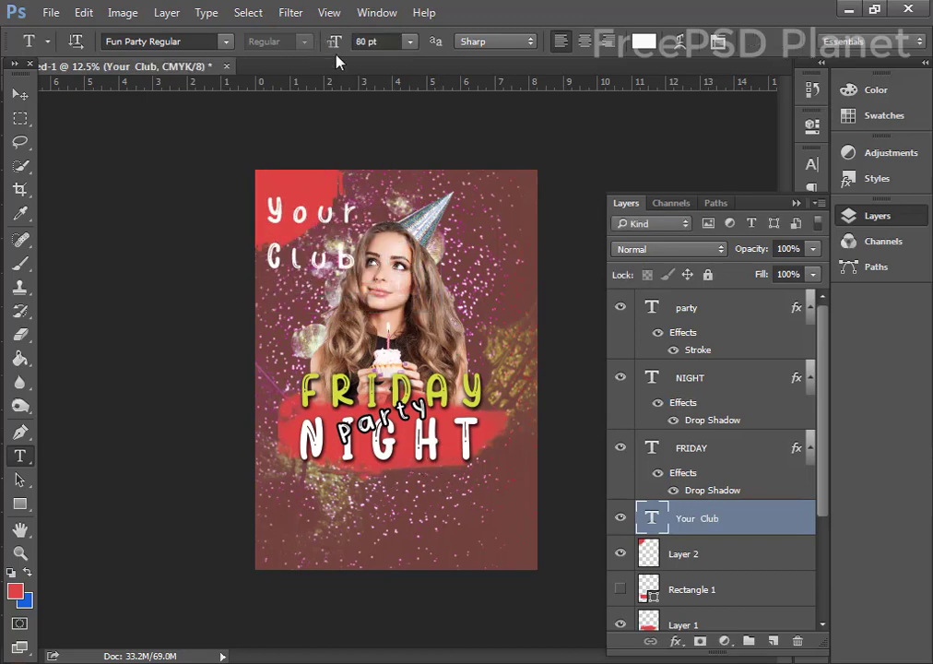
click(812, 164)
click(782, 223)
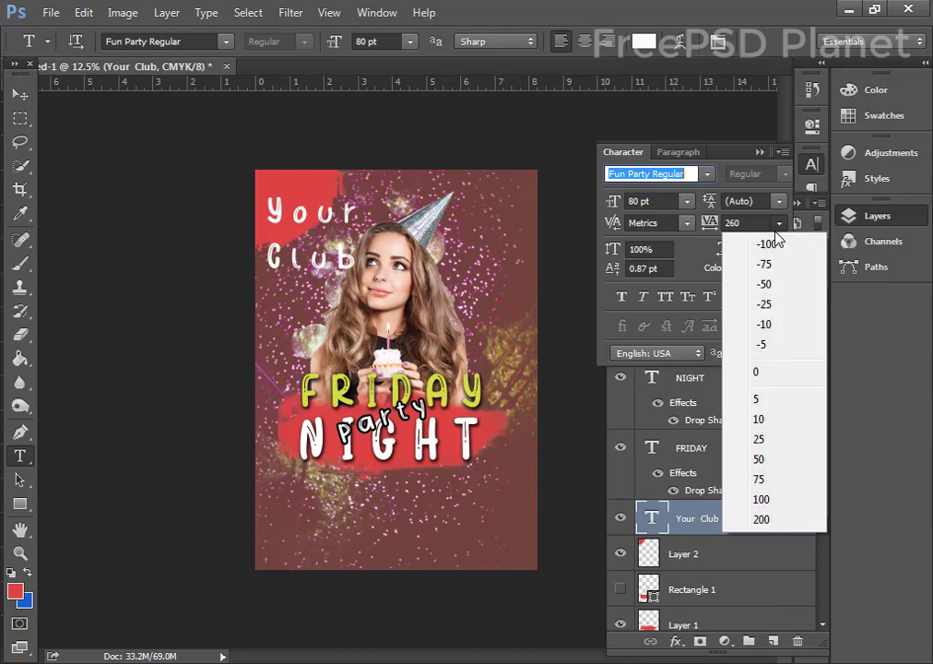
click(755, 373)
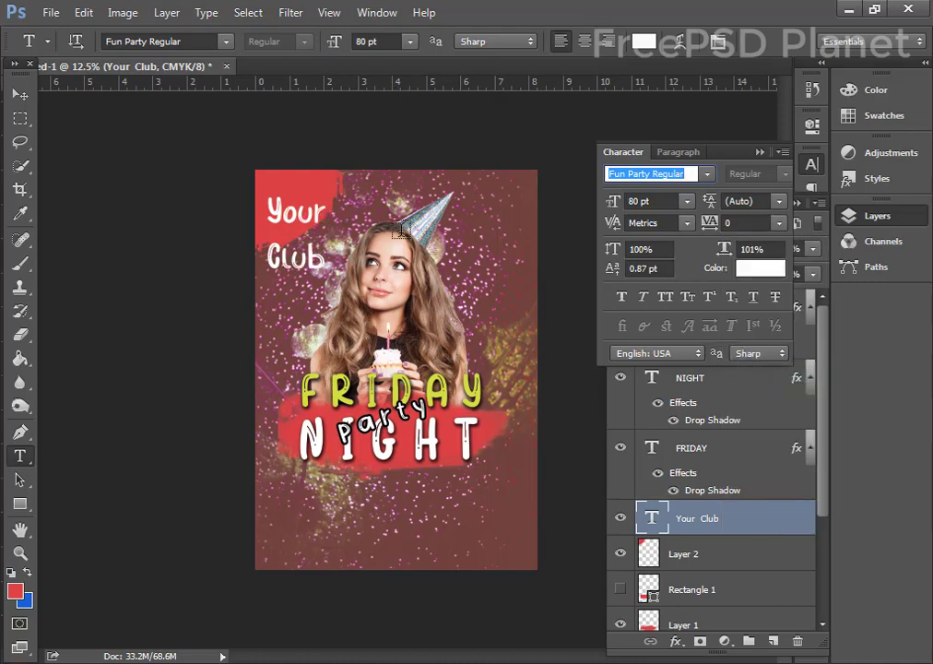
Give Your Club tracking 0, 96% scale, a slightly lowered baseline, and nudge it up
key(Escape)
key(v)
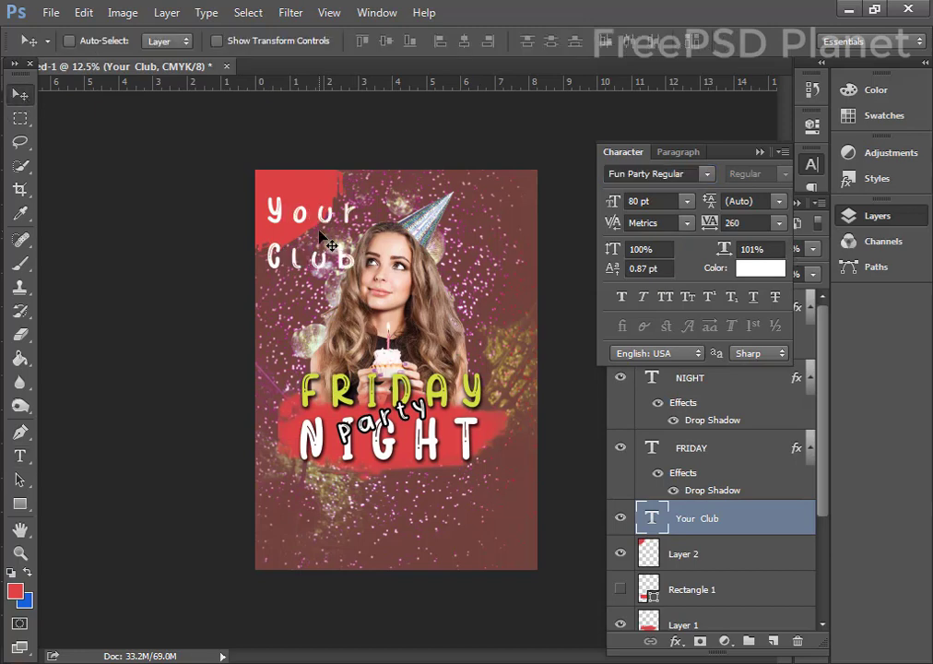
click(777, 202)
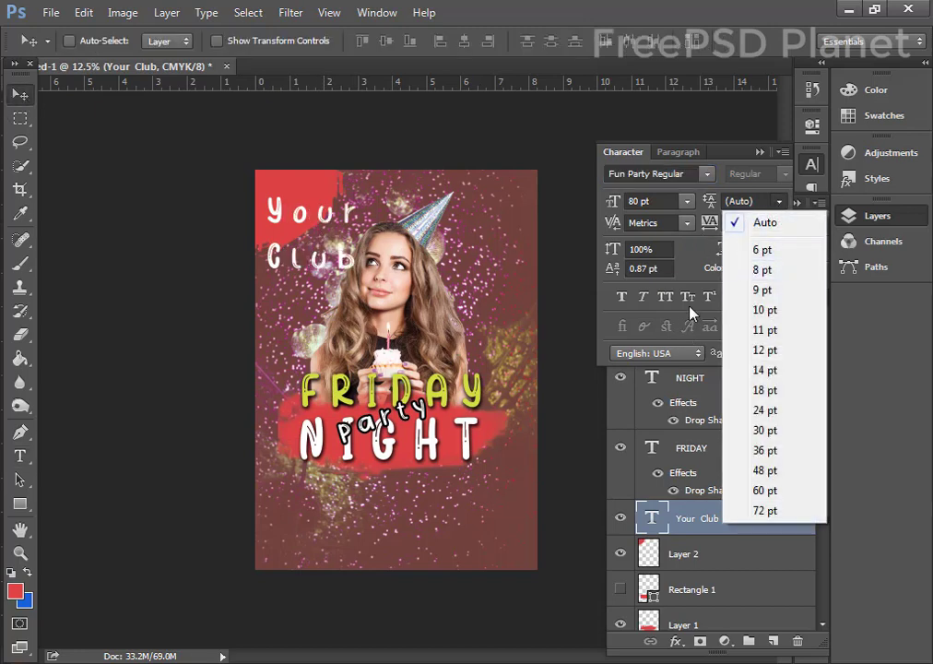
key(Escape)
click(779, 223)
click(756, 372)
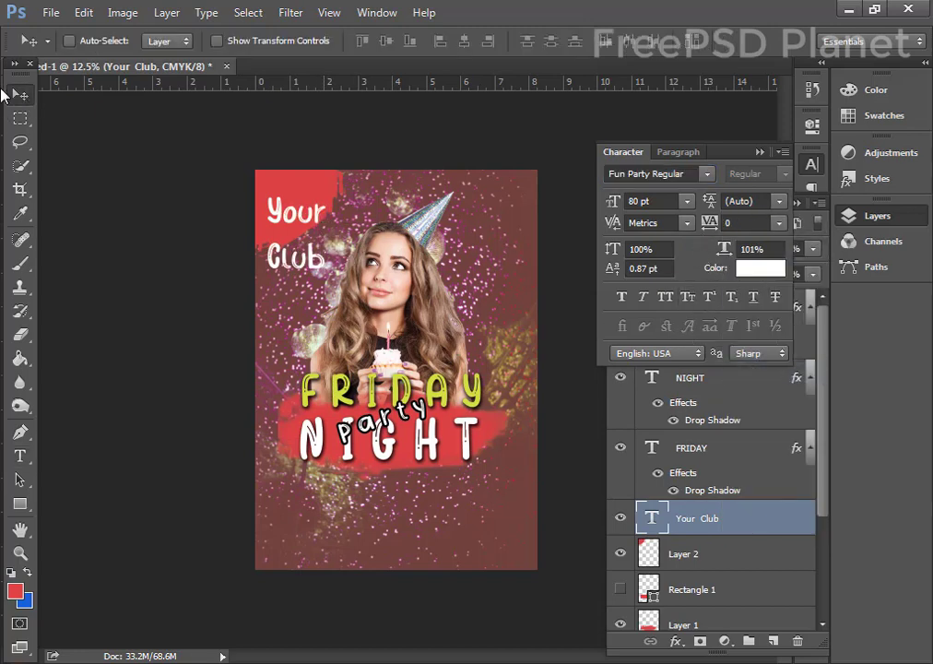
drag(294, 219, 295, 207)
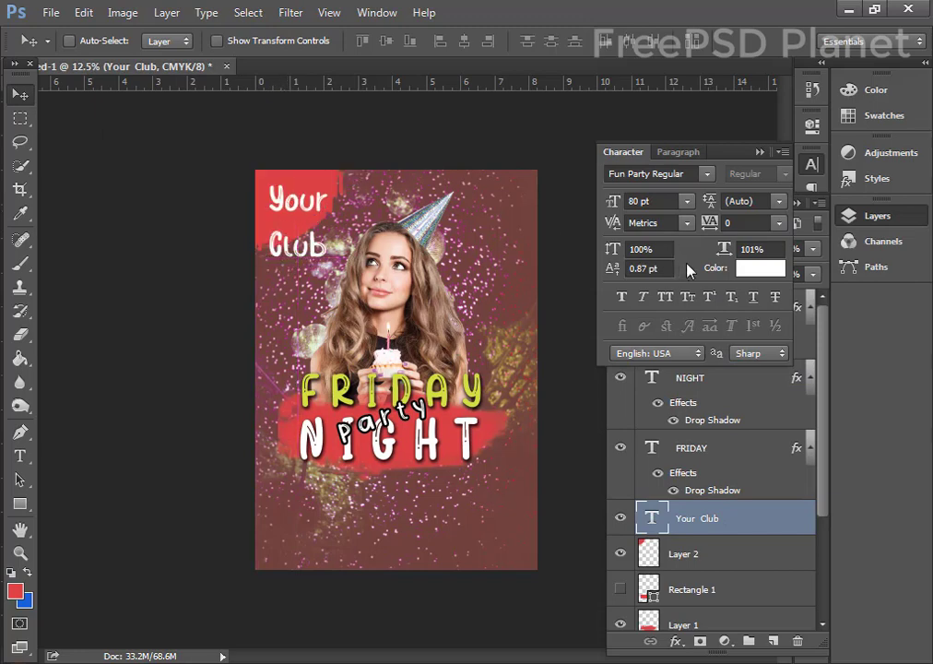
click(726, 256)
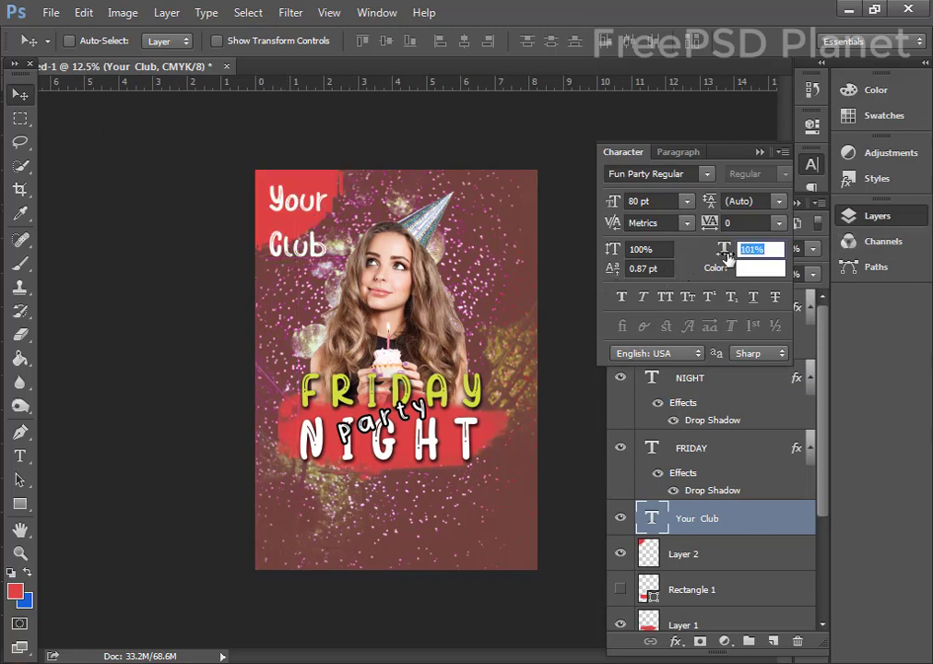
drag(726, 259, 725, 259)
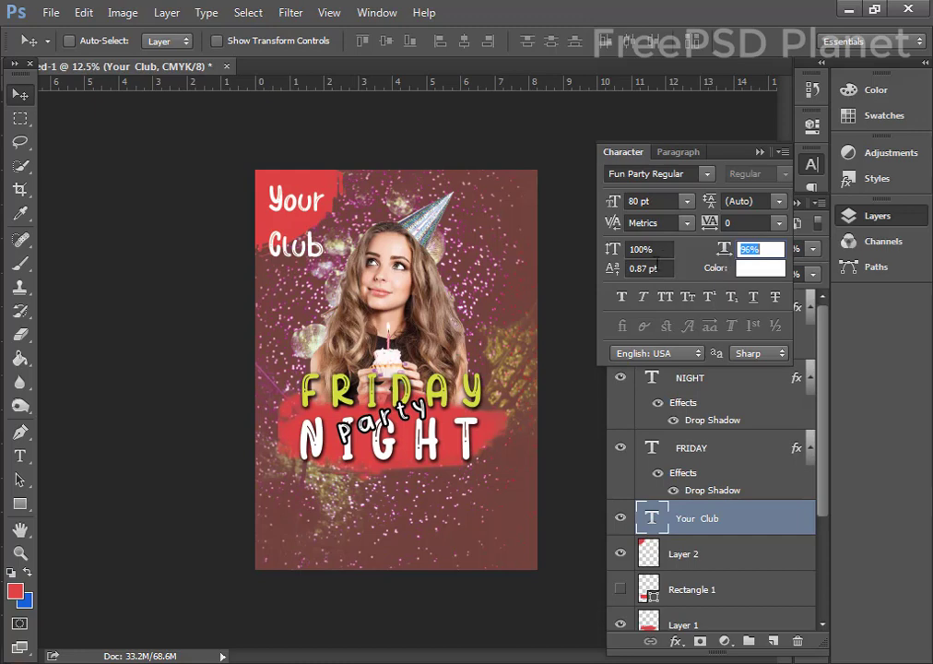
drag(619, 279, 620, 273)
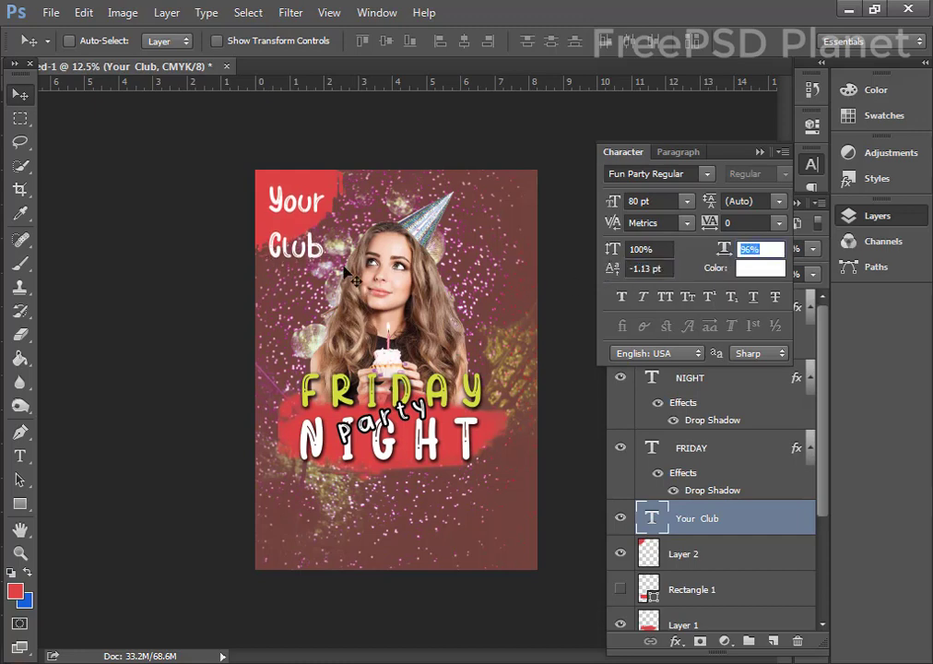
Set the Your Club font to Britannic Bold Regular
click(708, 174)
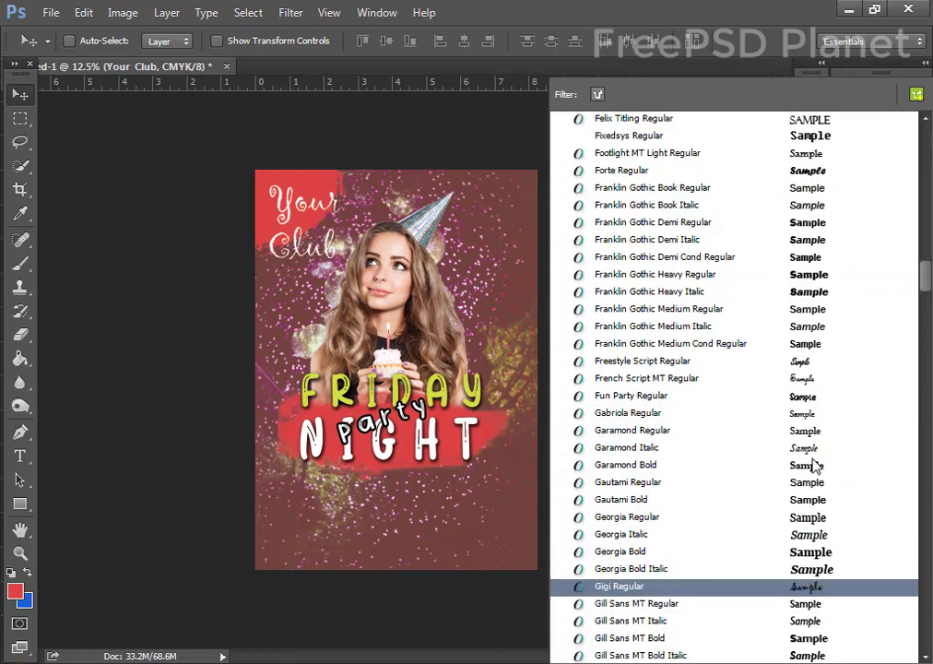
scroll(807, 381, up, 6)
scroll(807, 381, up, 3)
scroll(809, 239, up, 3)
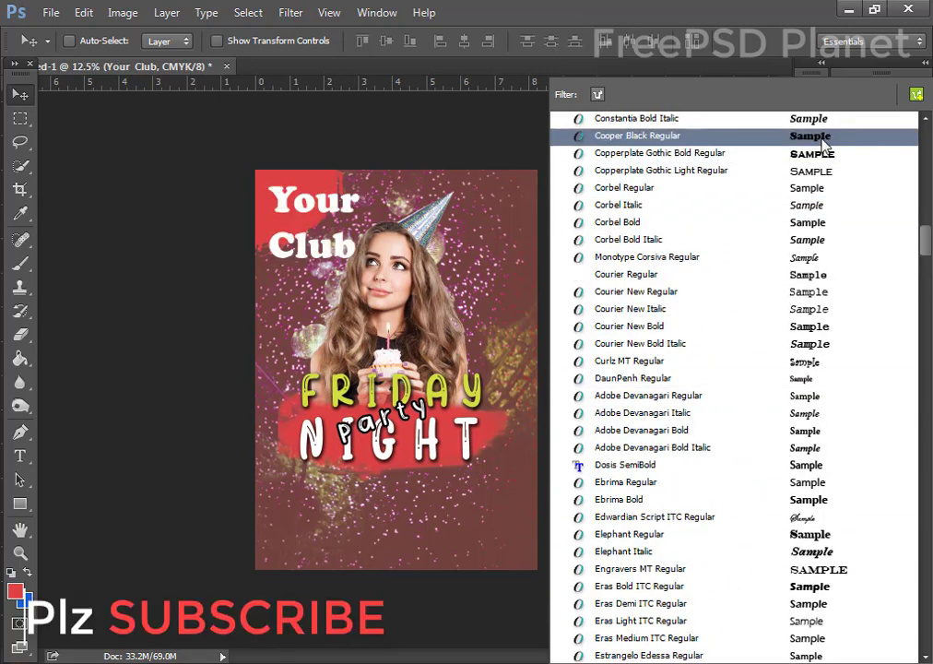
scroll(823, 148, up, 4)
scroll(823, 175, up, 4)
scroll(823, 176, up, 3)
scroll(826, 177, up, 6)
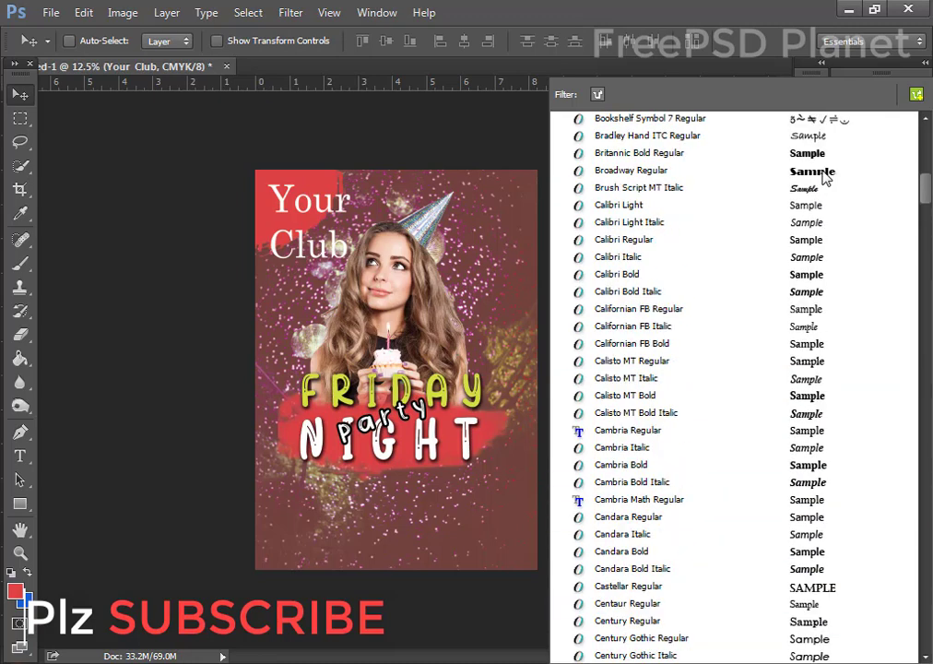
scroll(823, 175, up, 2)
click(791, 260)
Scale Your Club to 61% (48.8 pt) and fit it into the top-left red patch
drag(307, 261, 298, 253)
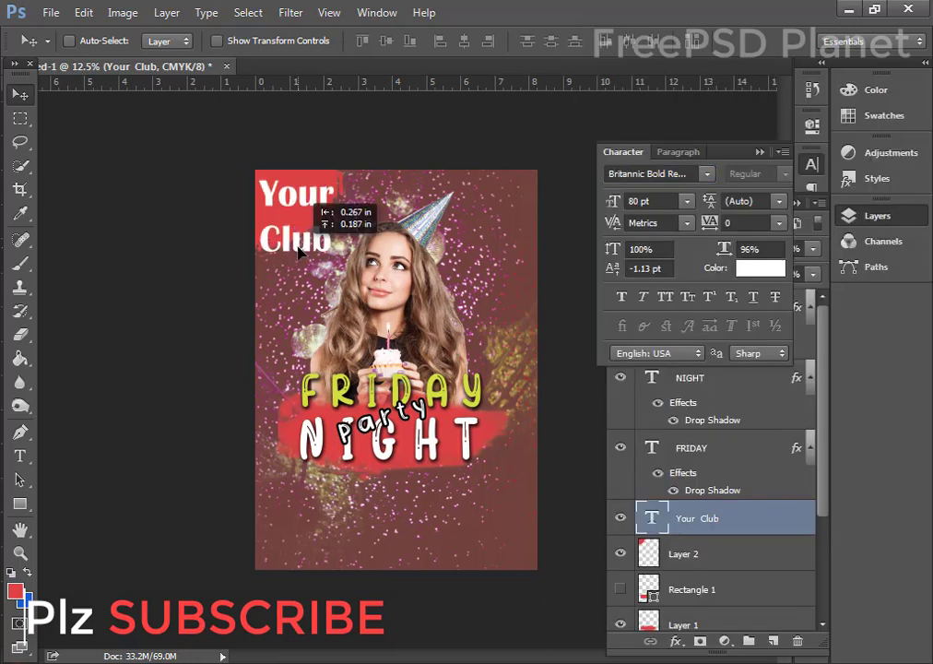
click(83, 12)
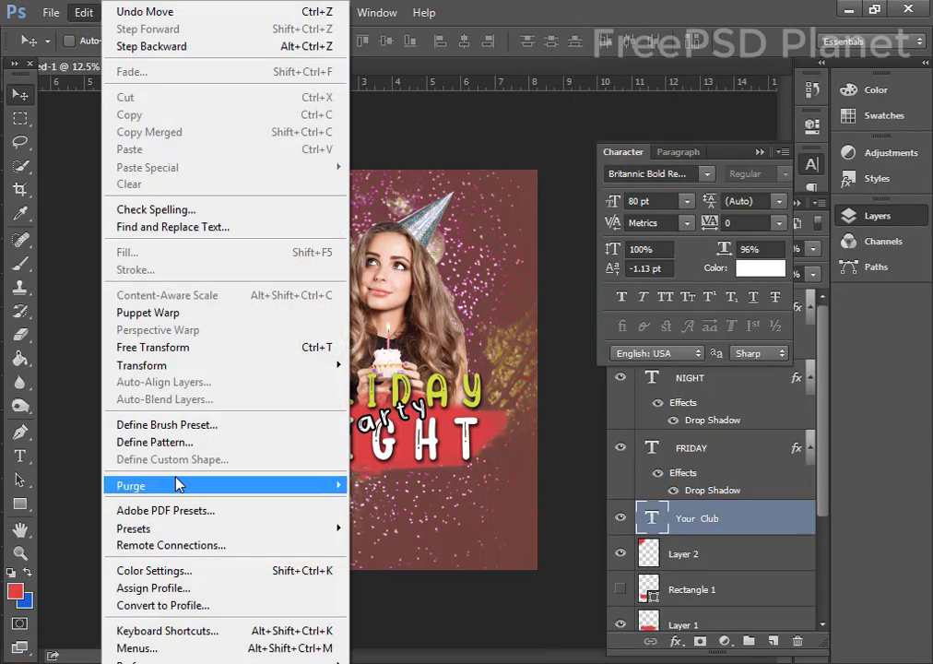
click(152, 346)
mouse_move(348, 260)
mouse_down()
mouse_move(302, 239)
mouse_move(299, 219)
mouse_up()
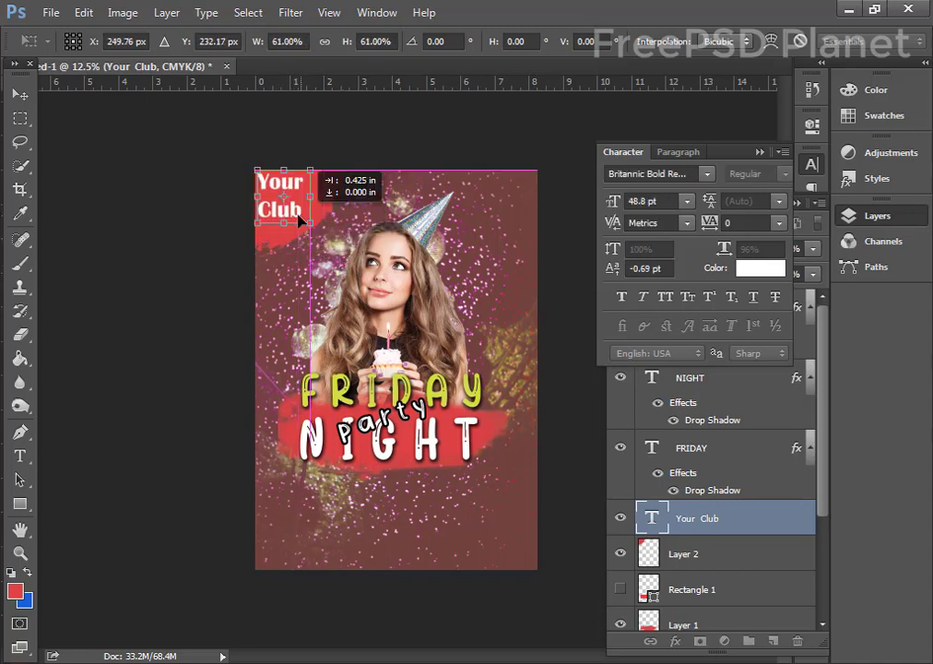
key(v)
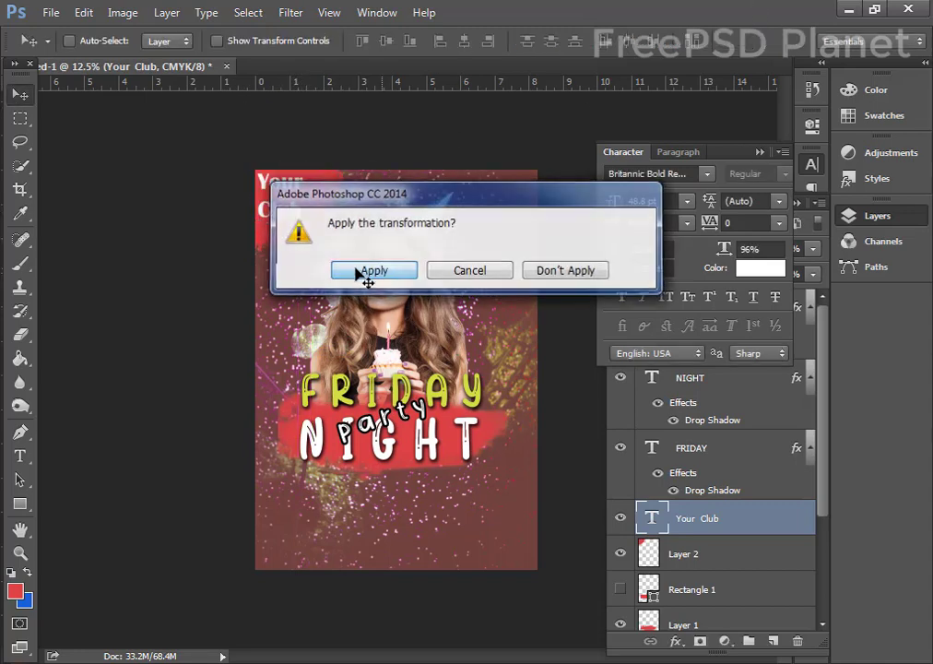
click(369, 271)
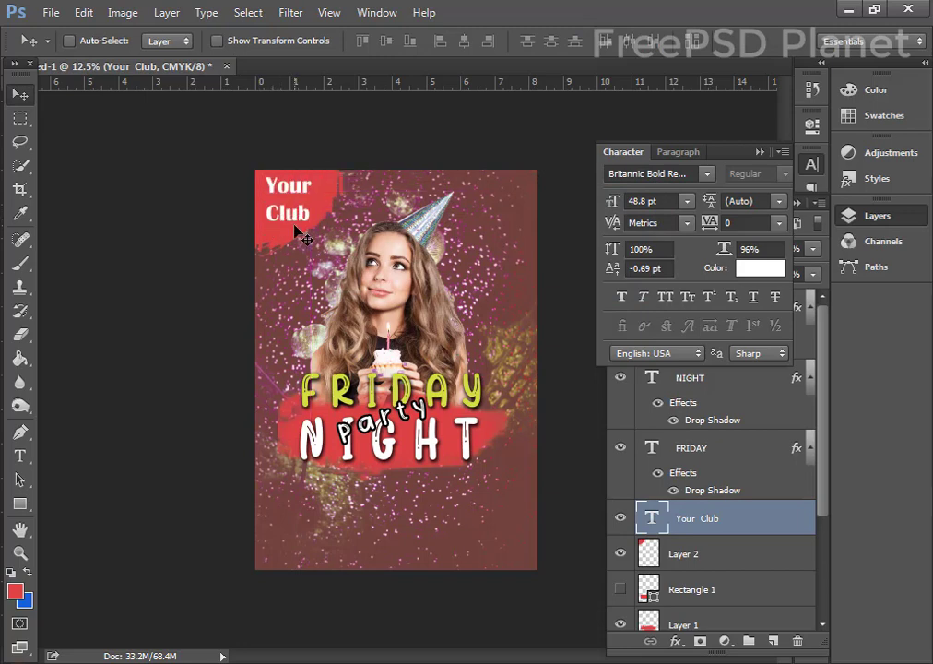
Add a white '3rd MARCH' date at the poster's top-right, with MARCH set smaller
key(t)
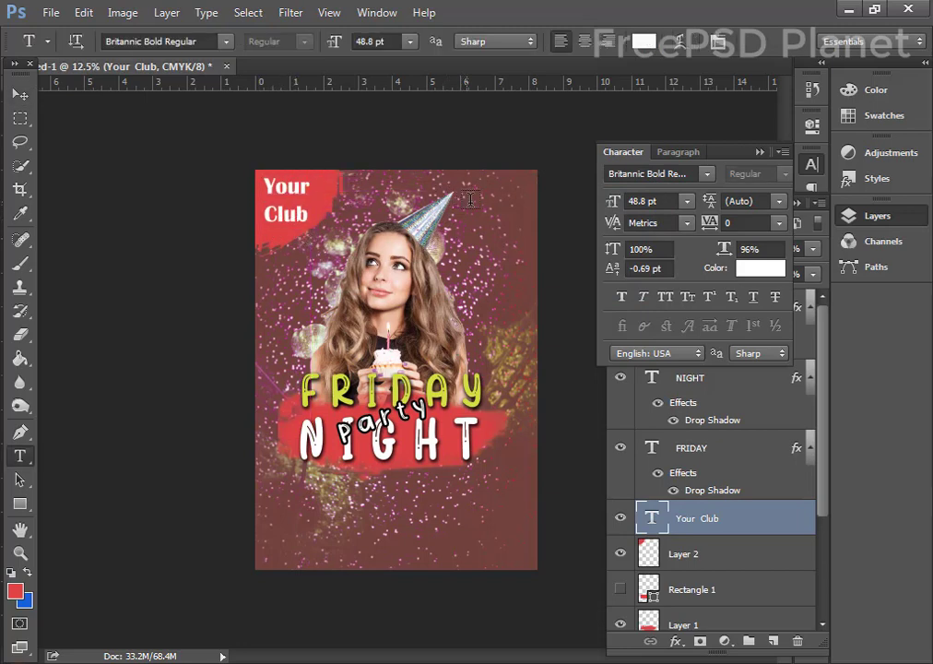
click(469, 199)
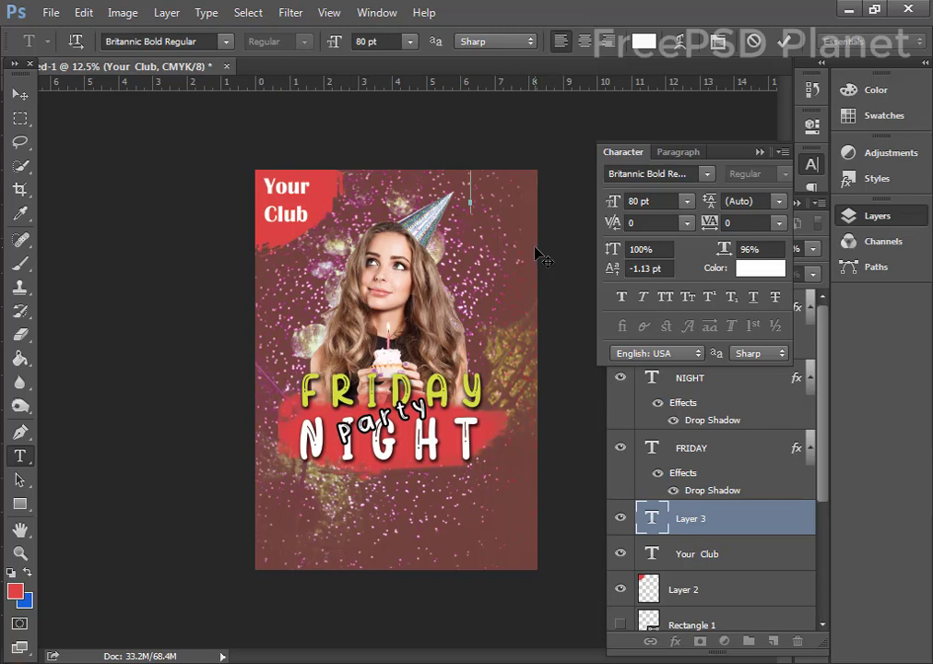
text(3rd)
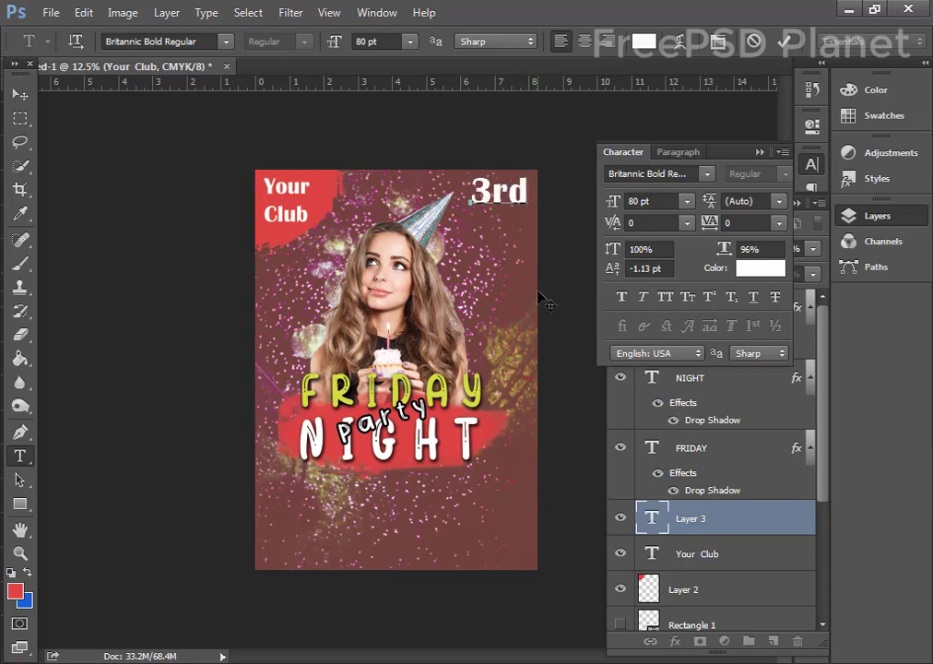
key(Return)
text(M)
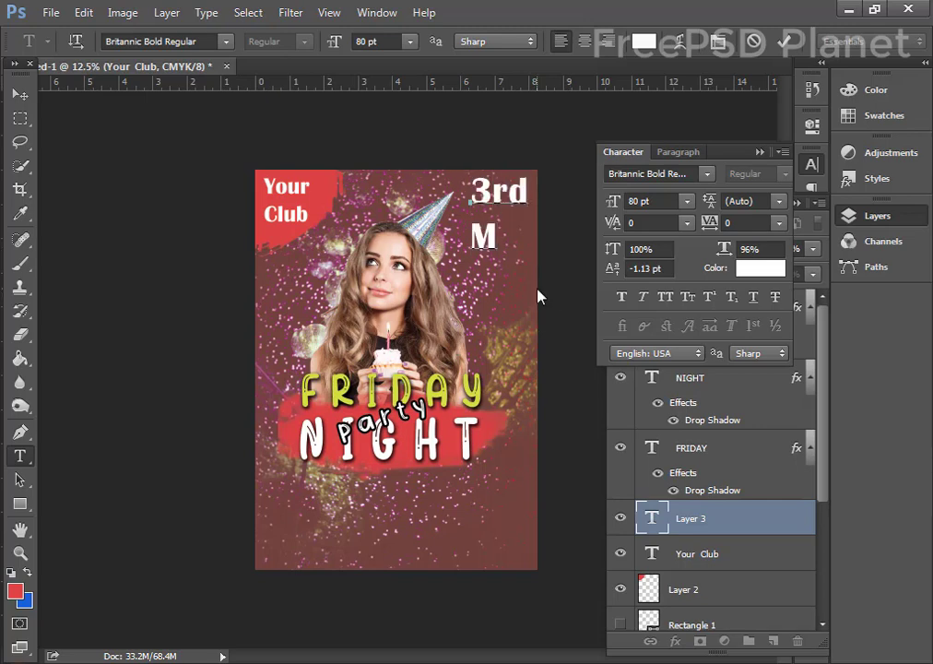
text(AR)
drag(587, 240, 447, 230)
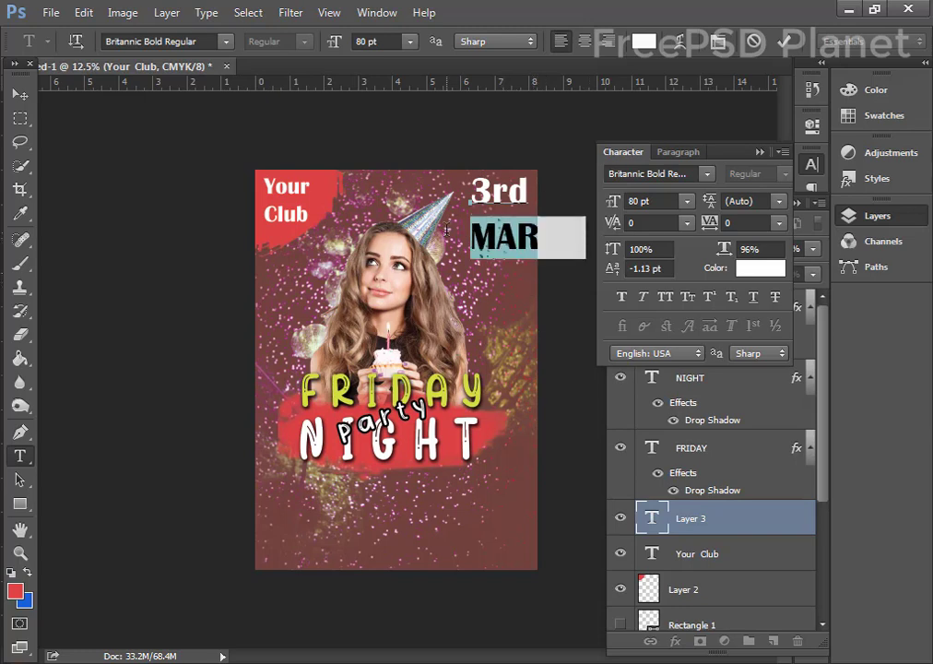
drag(615, 207, 616, 204)
click(787, 42)
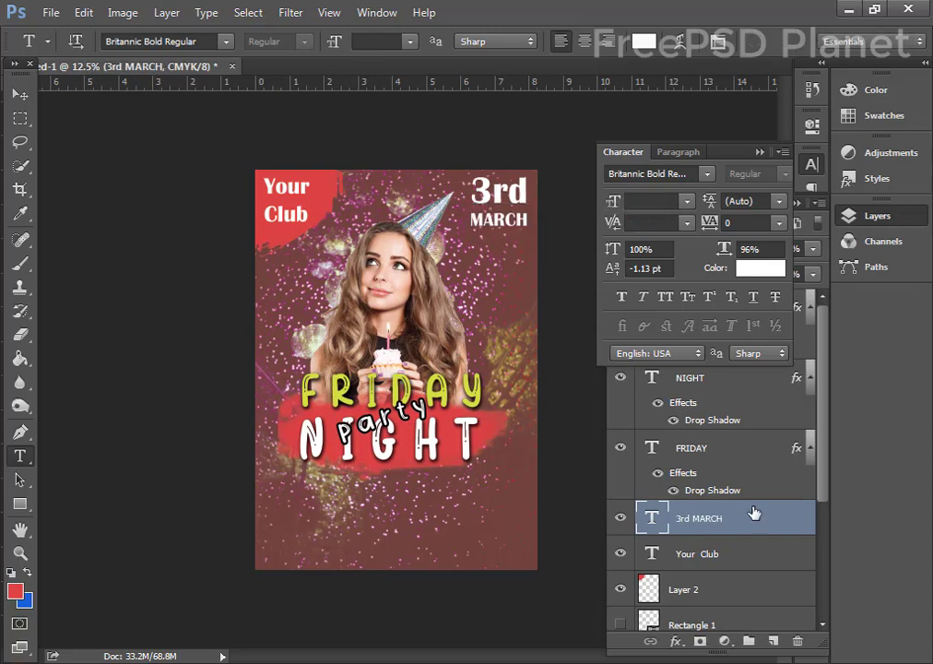
Add a new empty layer above the Your Club layer
click(746, 551)
click(773, 640)
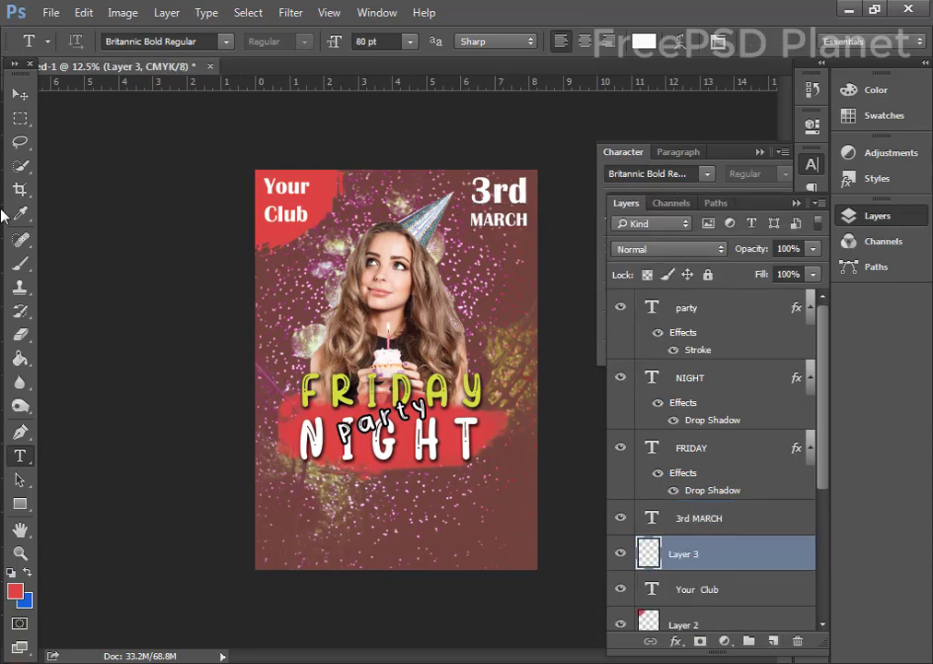
click(20, 263)
Paint a red brush-stroke banner below NIGHT with a 400 px brush
drag(553, 195, 484, 201)
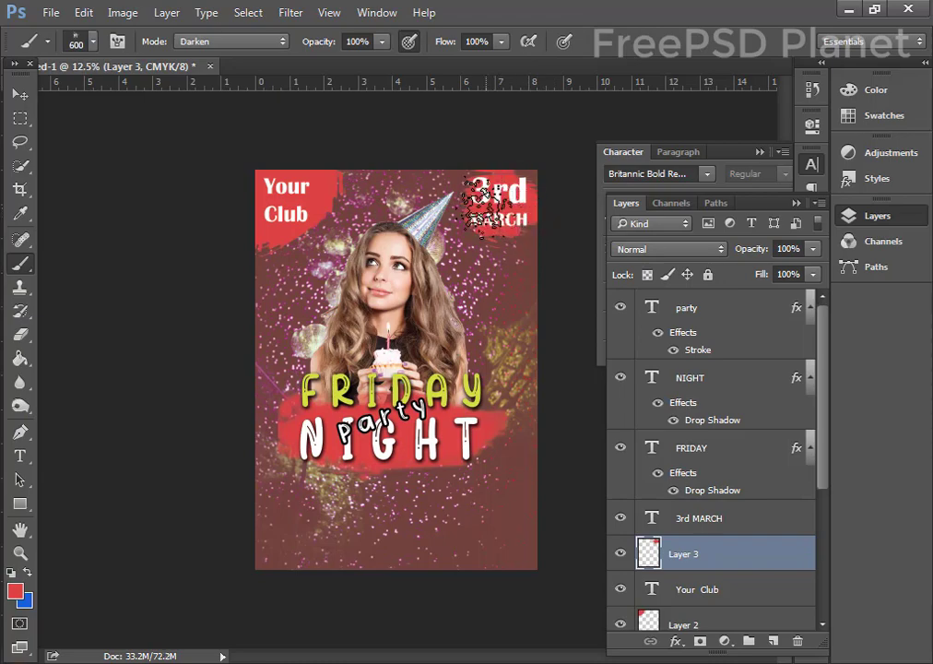
key(ctrl+plus)
scroll(368, 304, down, 5)
scroll(314, 341, left, 2)
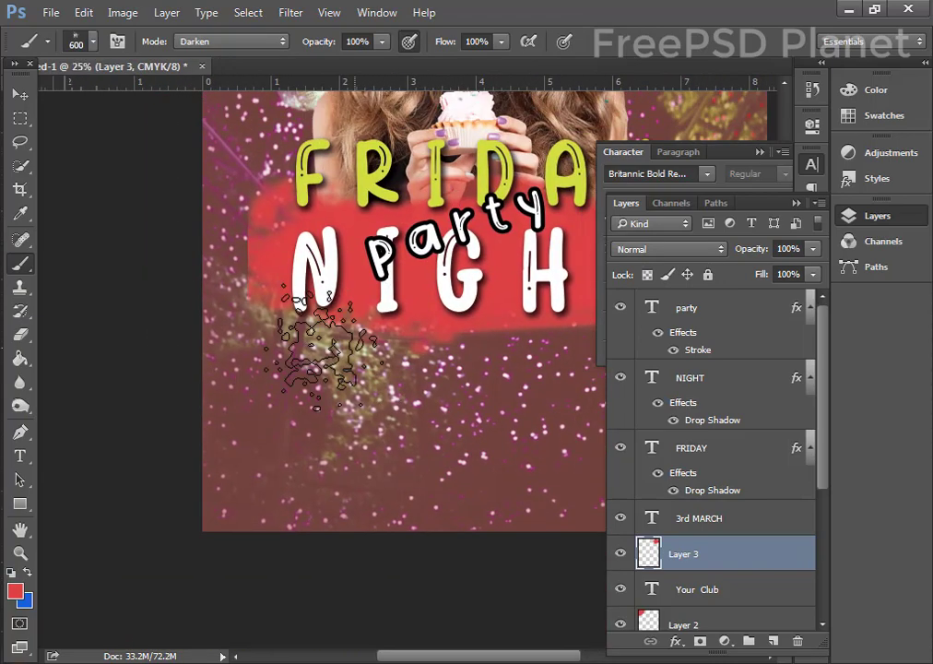
key(bracketleft)
key(bracketleft)
key(bracketleft)
mouse_move(267, 368)
mouse_down()
mouse_move(429, 410)
mouse_move(329, 323)
mouse_up()
key(ctrl+z)
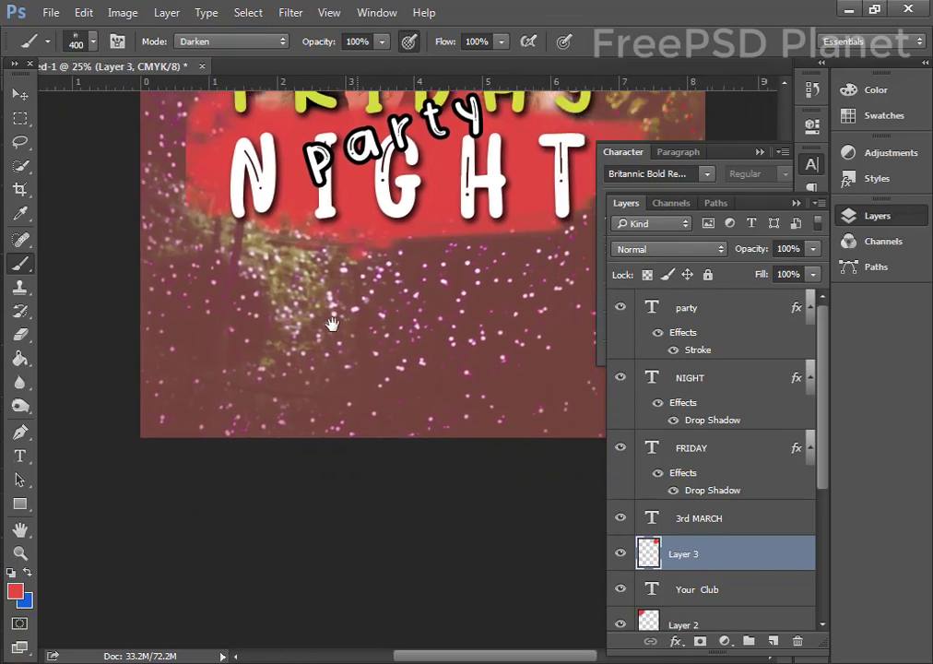
drag(194, 245, 350, 261)
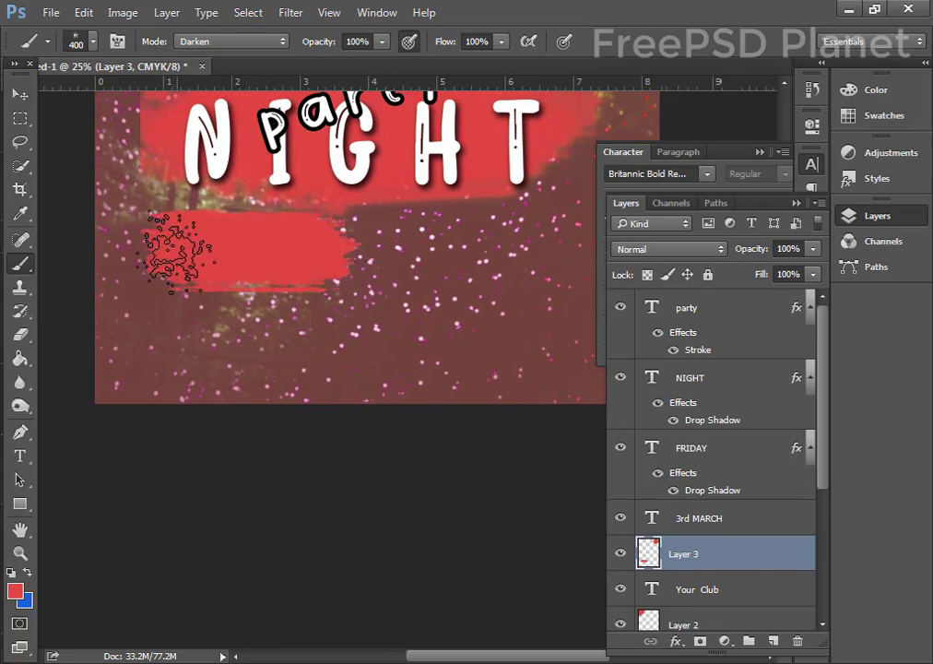
Alt-drag the red stroke to the right to duplicate it as Layer 3 copy
key(v)
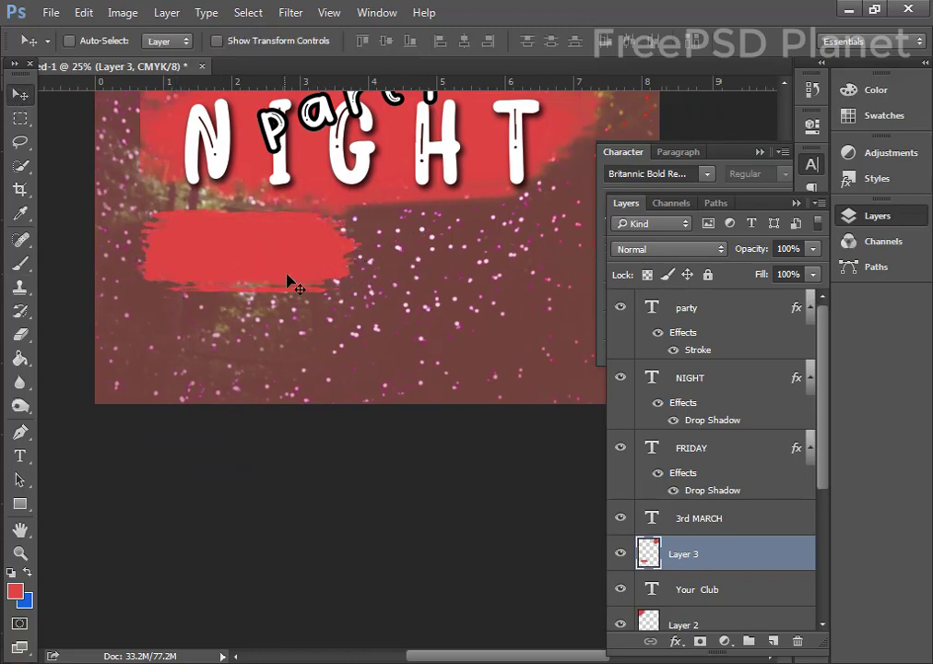
drag(270, 280, 512, 280)
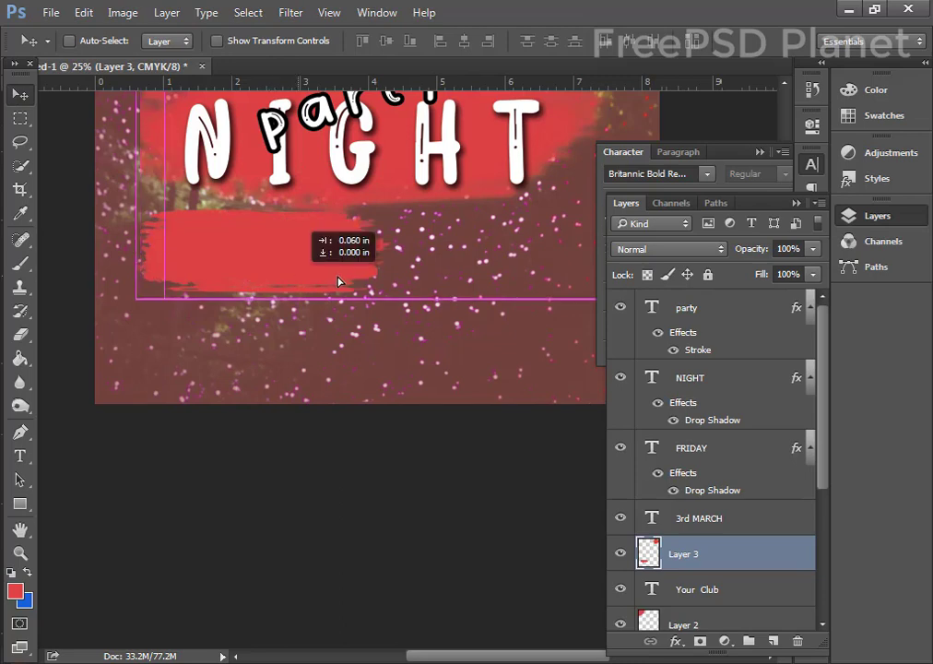
click(759, 152)
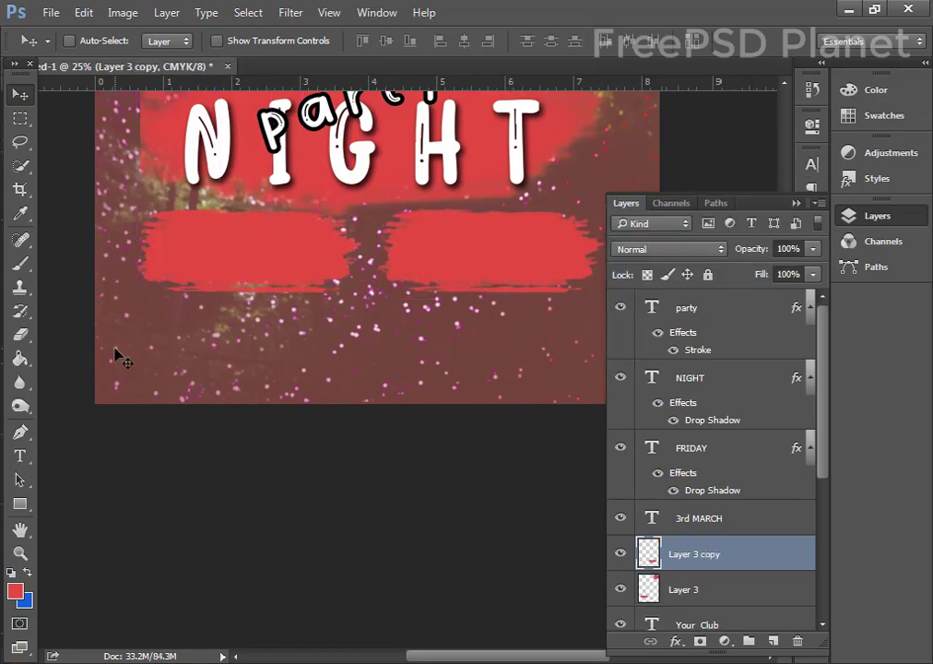
Type a small white 'Main Artist' label and move it to the top of the banner
key(t)
click(196, 251)
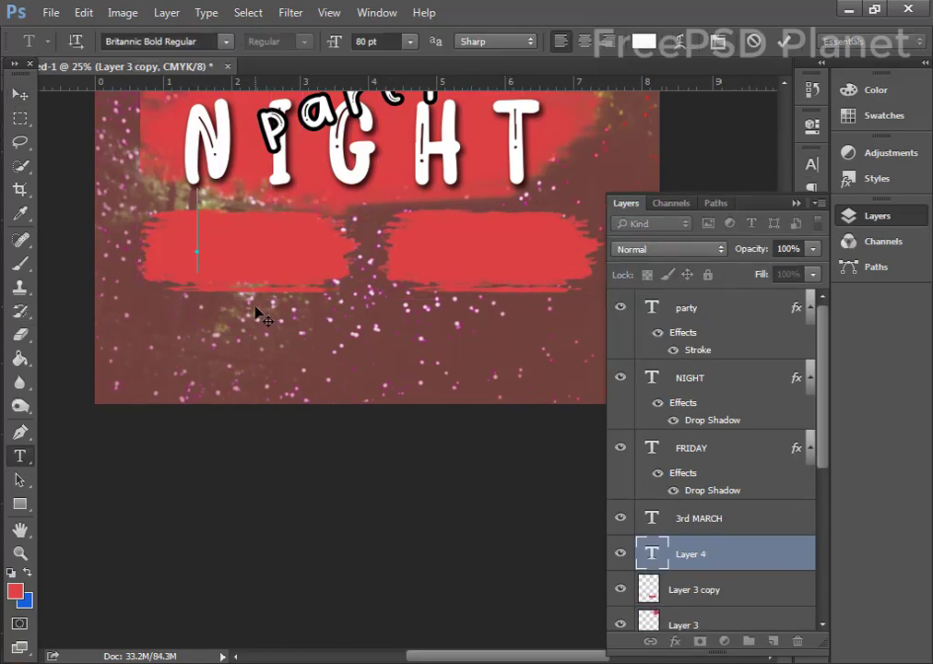
text(m)
key(BackSpace)
text(Main)
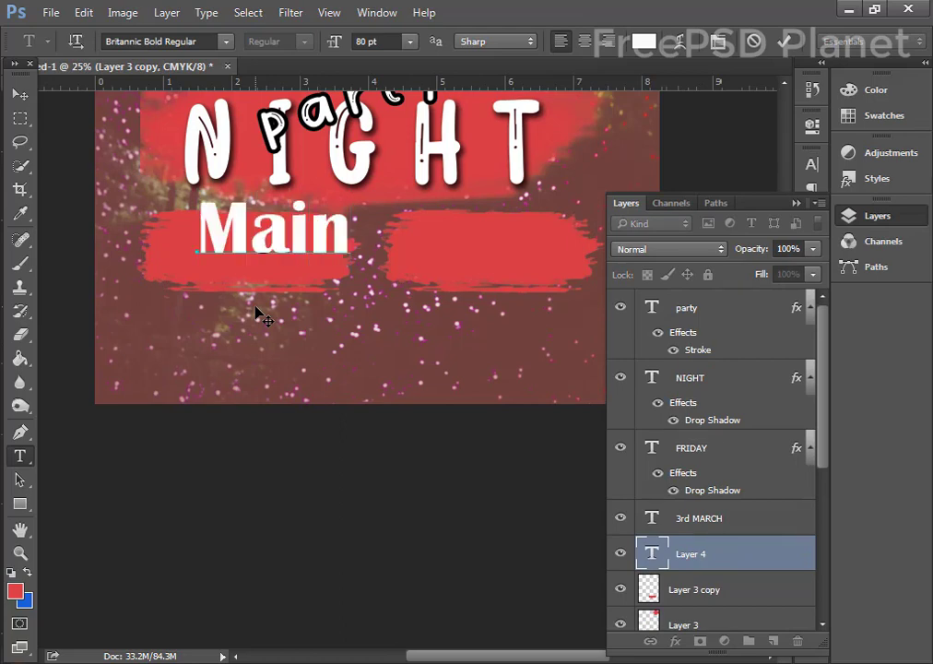
text( Arti)
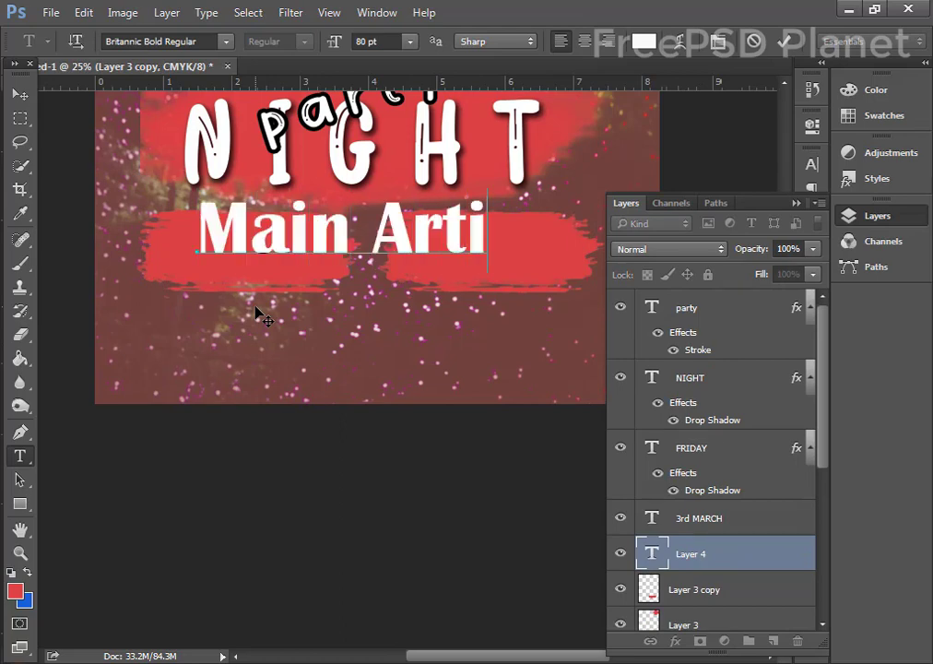
text(st)
click(786, 43)
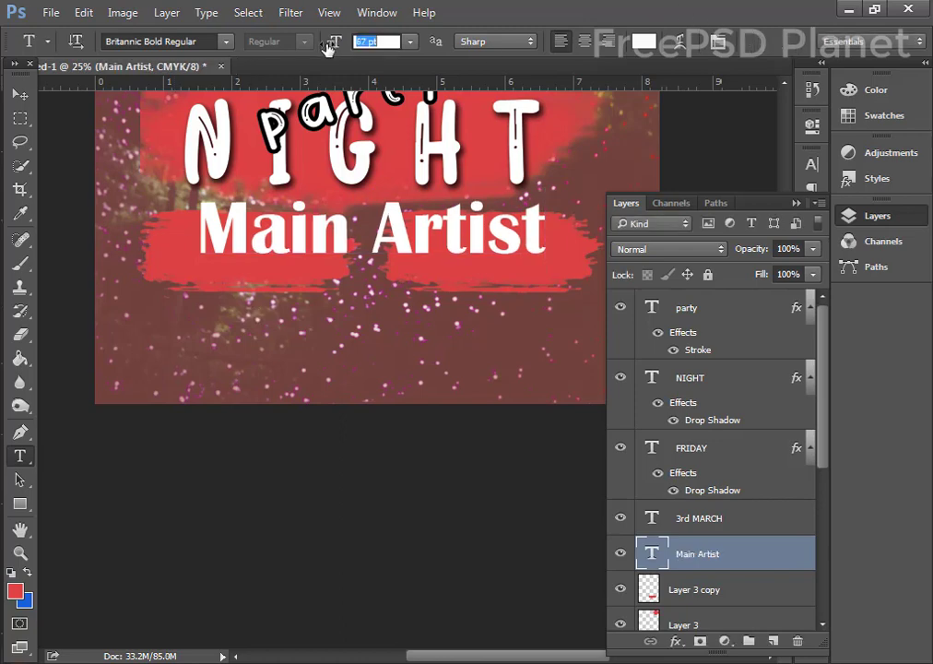
drag(328, 45, 327, 46)
click(19, 94)
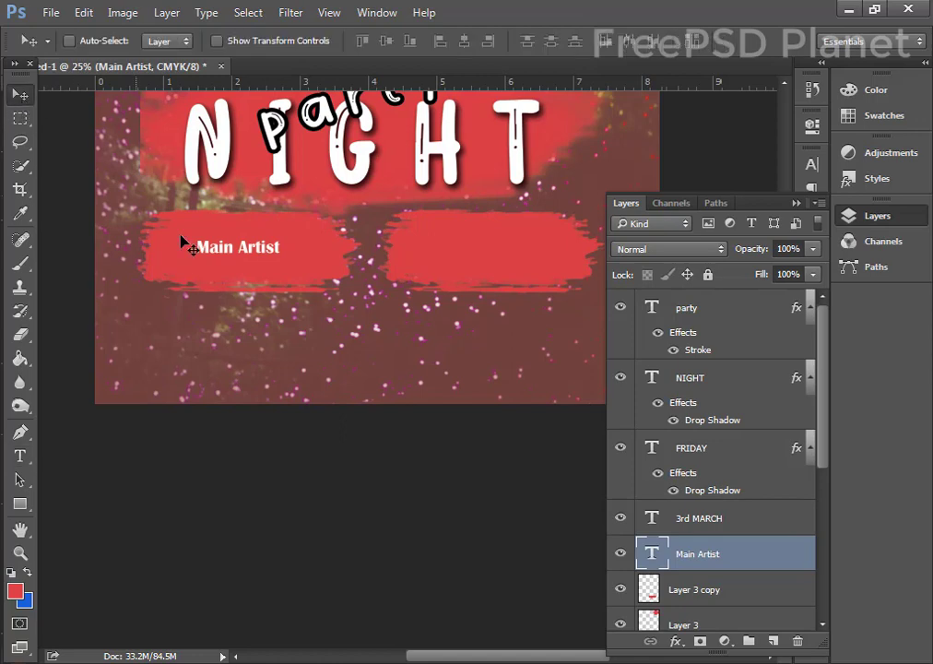
mouse_move(225, 246)
mouse_down()
mouse_move(260, 230)
mouse_move(246, 231)
mouse_move(500, 233)
mouse_up()
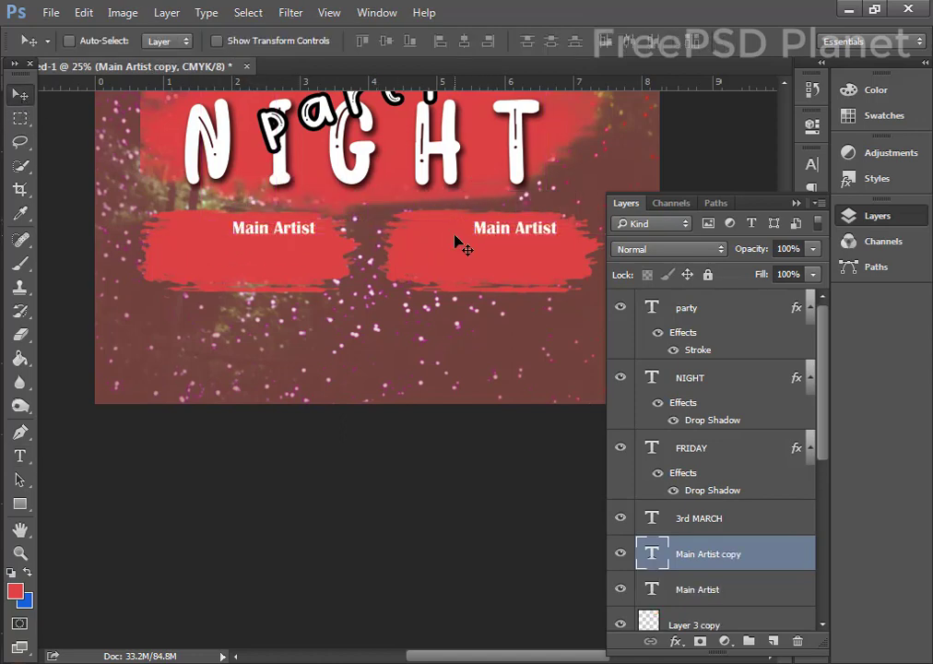
Type large 'DJ PSD' text and place it under the left Main Artist label
key(t)
click(180, 260)
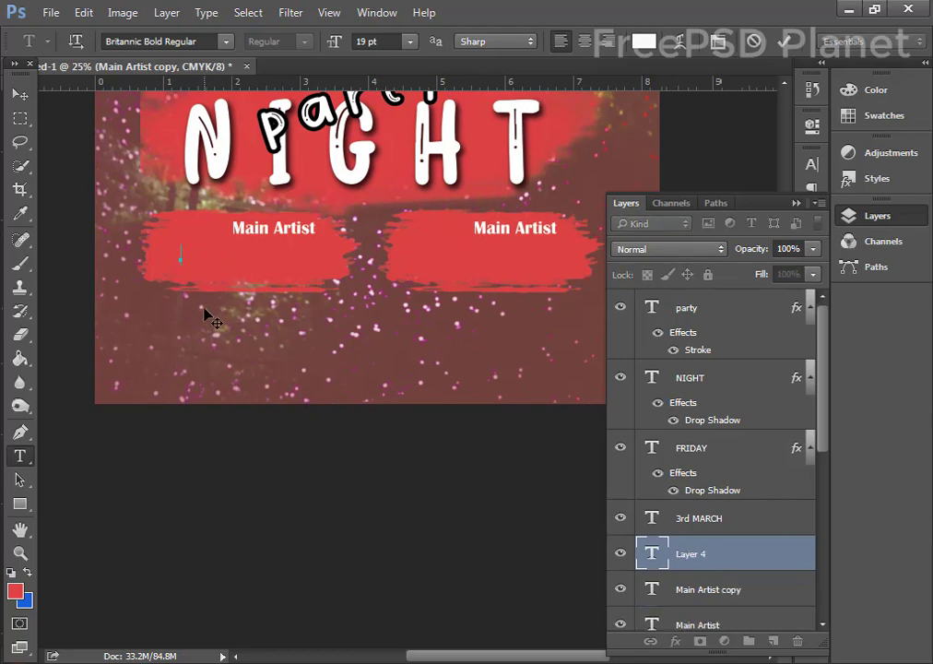
text(DJ PSD)
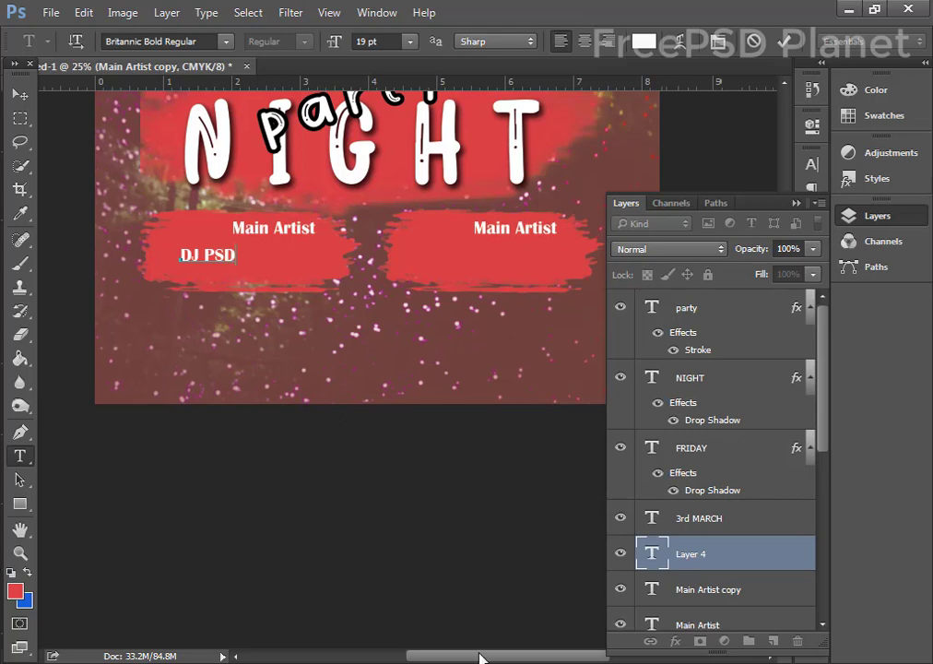
click(784, 42)
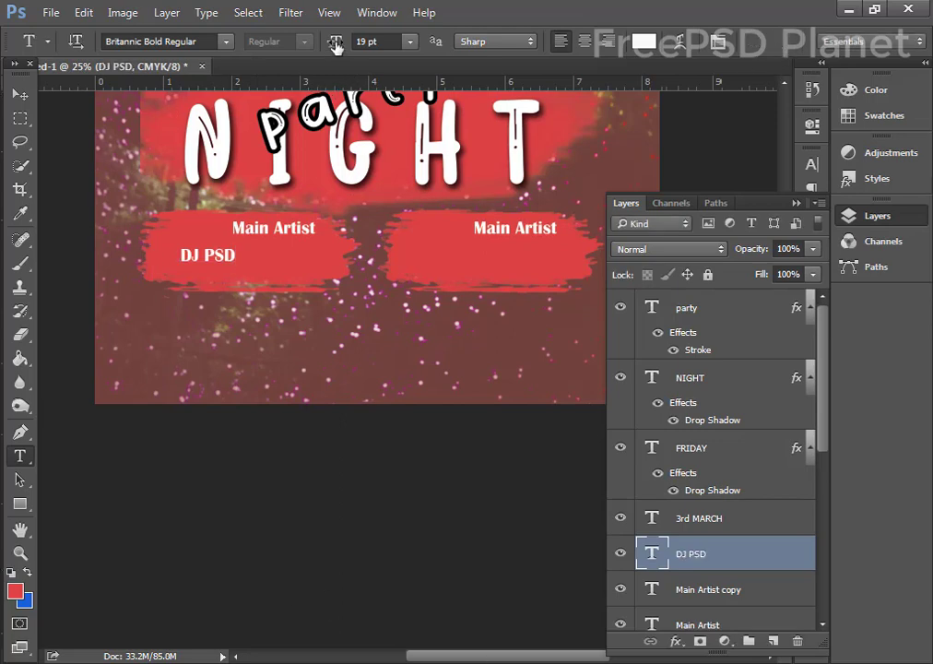
drag(336, 46, 368, 42)
key(Down)
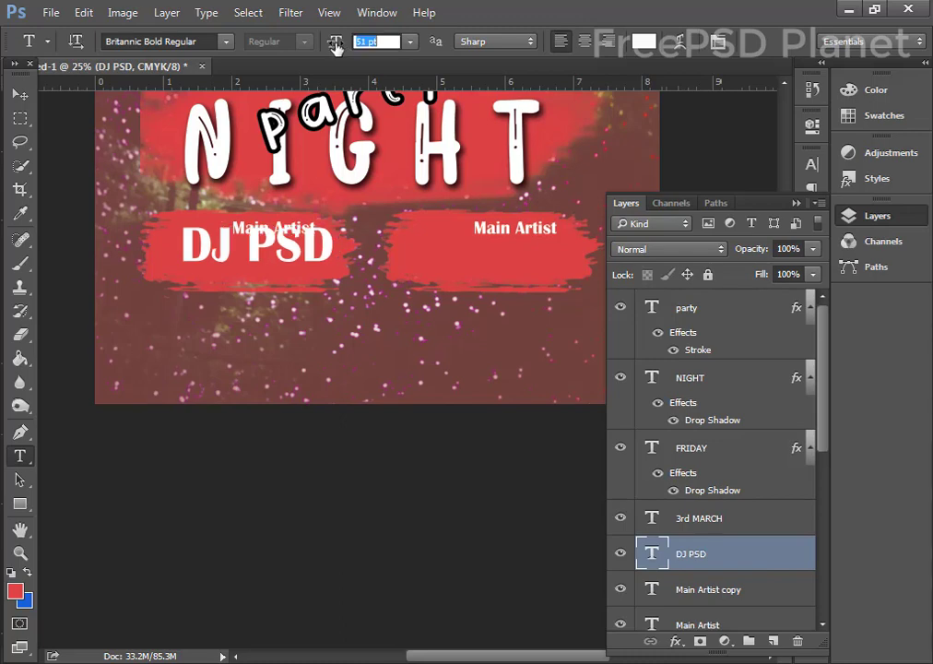
key(Down)
click(20, 94)
drag(228, 232, 208, 275)
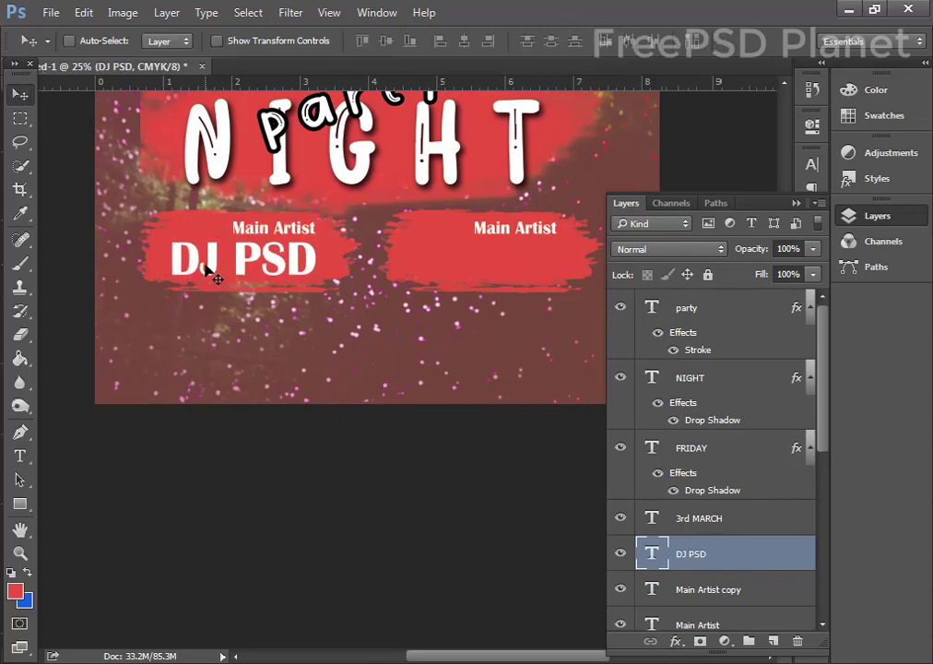
Colour the DJ PSD text yellow (d2de42), sampled from the FRIDAY lettering
click(811, 164)
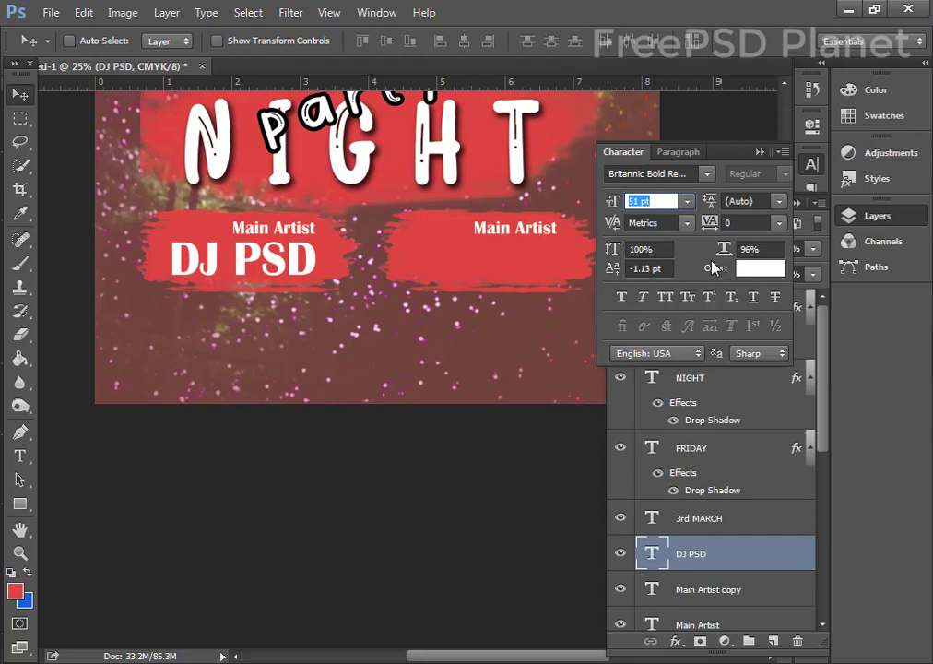
click(760, 152)
key(ctrl+minus)
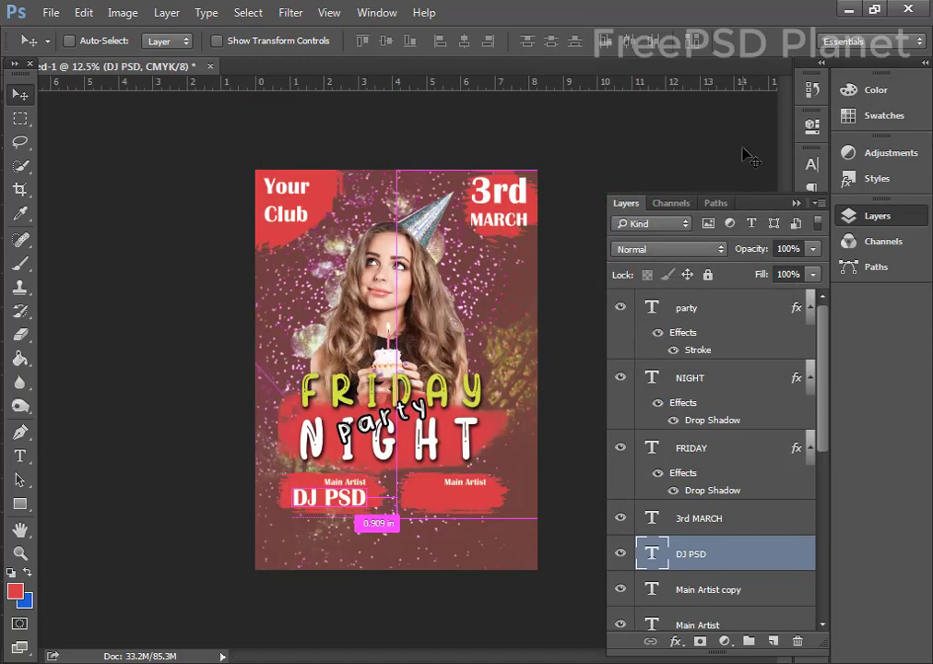
click(811, 164)
click(763, 272)
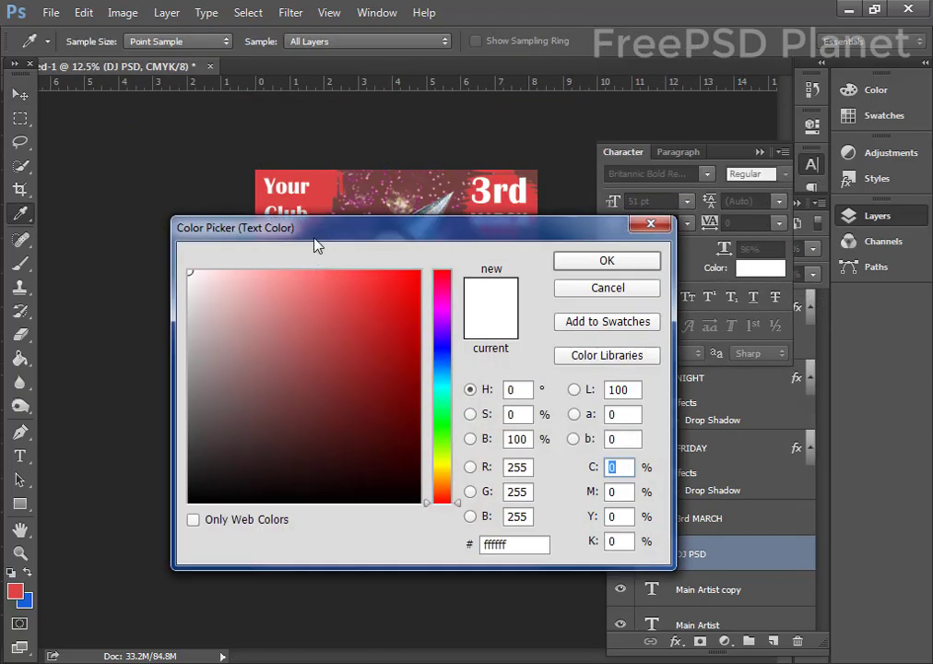
drag(315, 246, 597, 277)
click(373, 392)
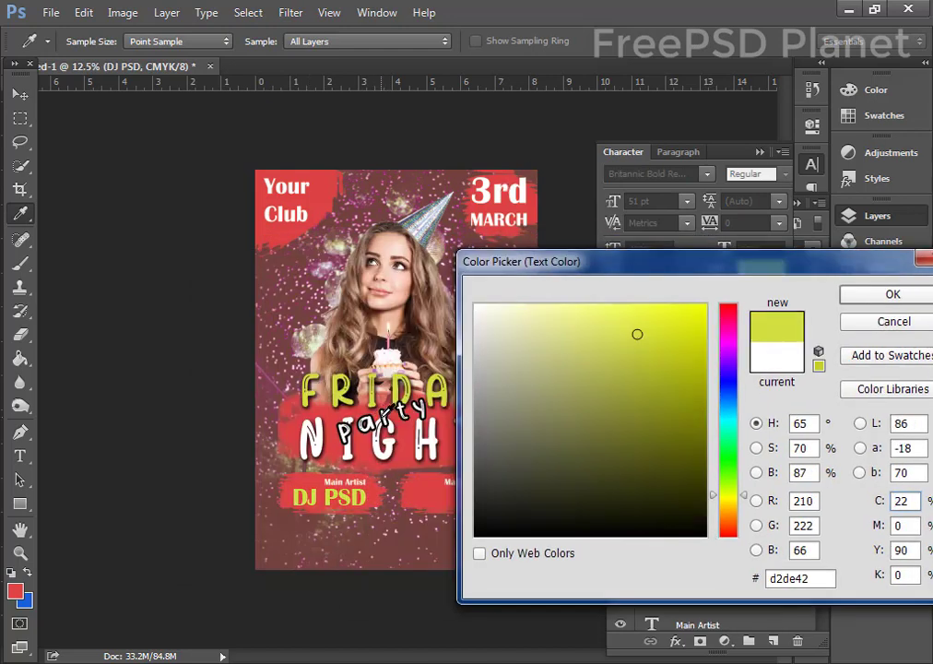
drag(482, 397, 461, 549)
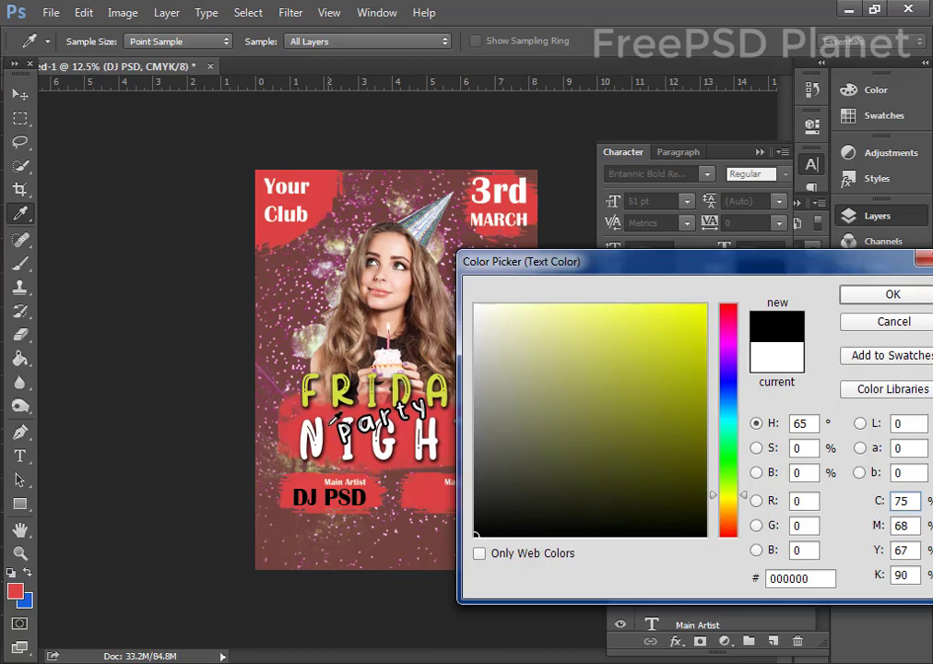
click(339, 387)
click(858, 295)
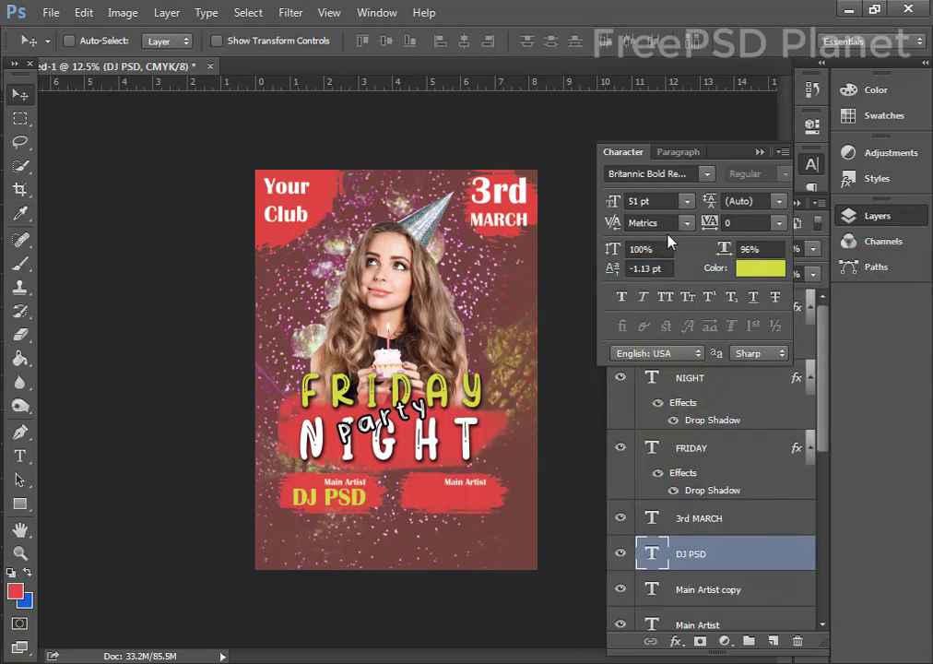
Shrink DJ PSD to 42 pt and nudge it slightly right and down
drag(616, 203, 612, 207)
key(shift+Right)
key(shift+Right)
key(shift+Right)
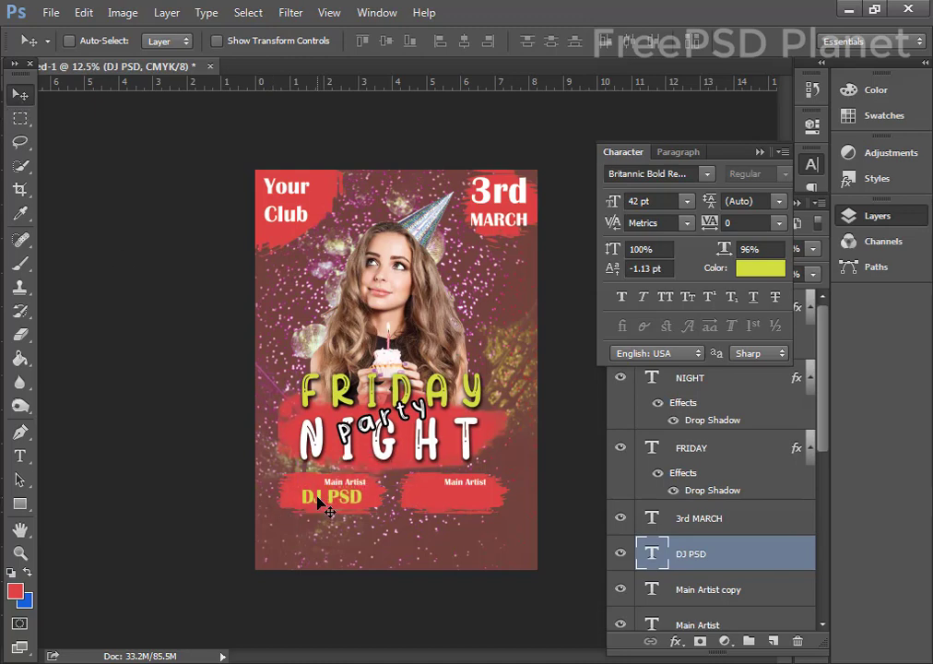
key(shift+Down)
Duplicate the line onto the right banner and change the copy to 'DJ Planet'
alt+drag(321, 501, 444, 501)
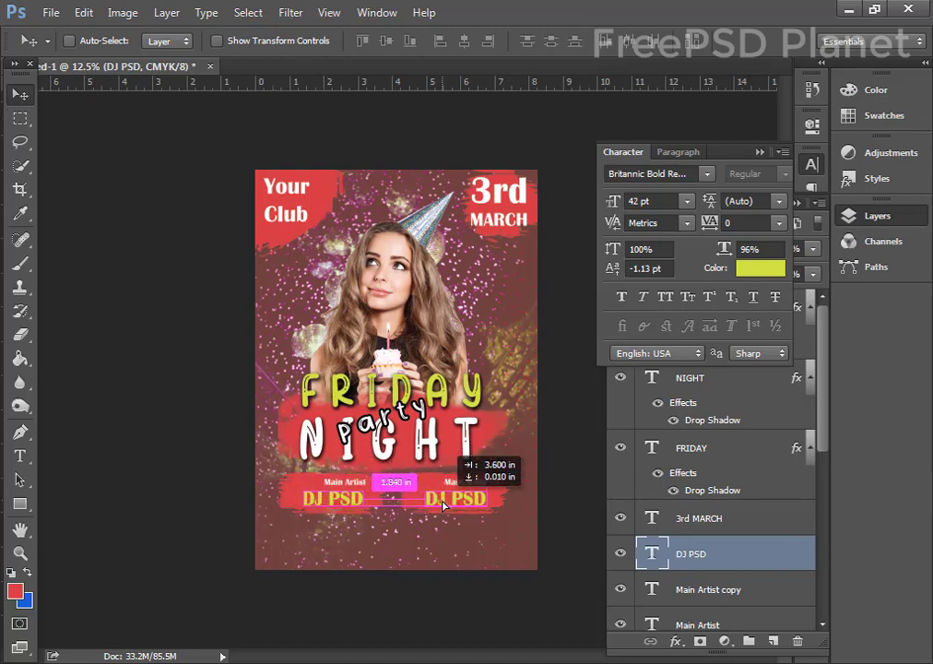
key(t)
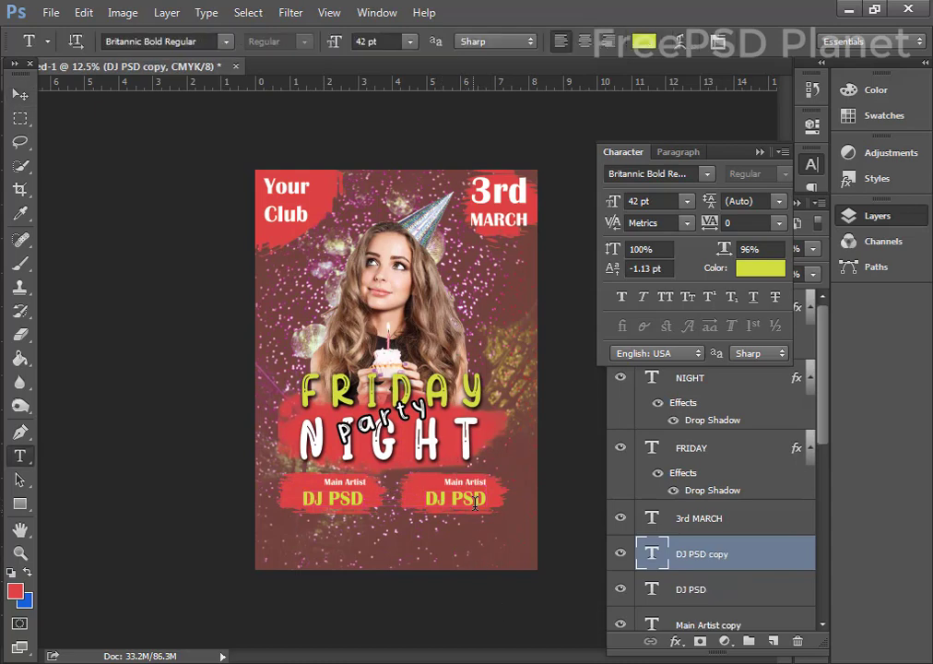
drag(485, 499, 453, 503)
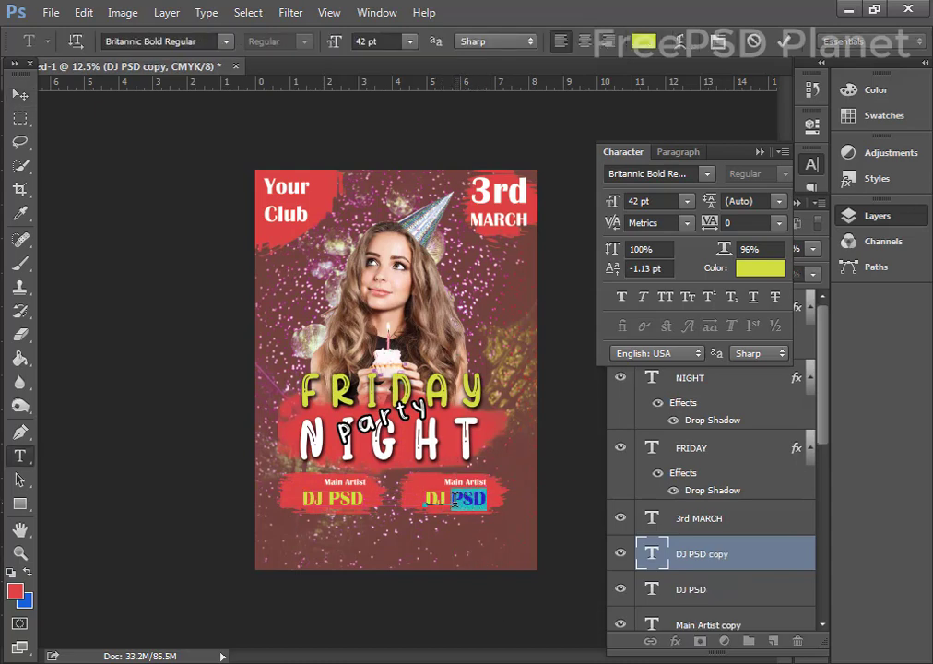
key(BackSpace)
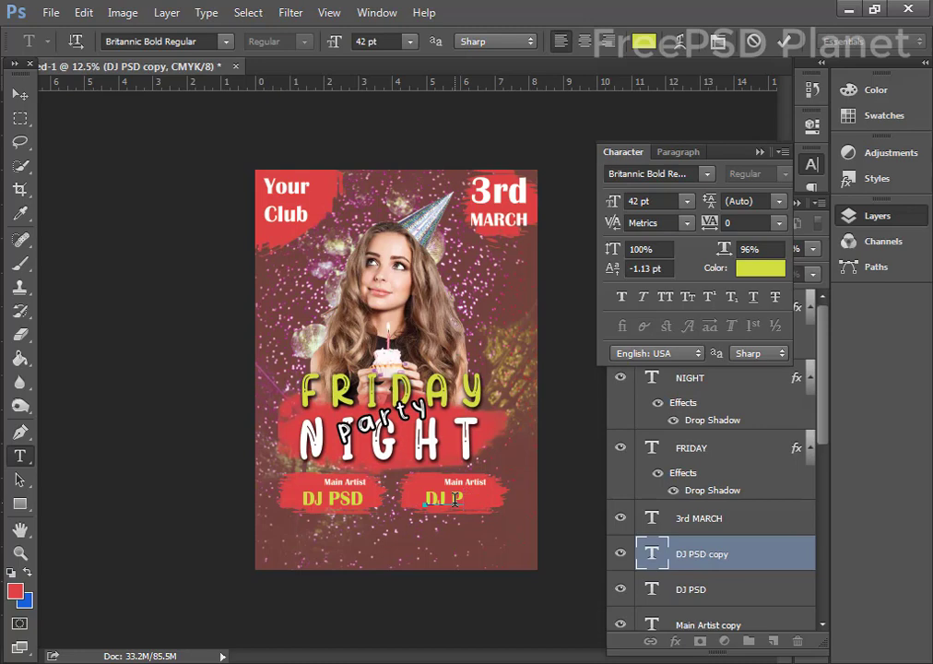
text(lanet)
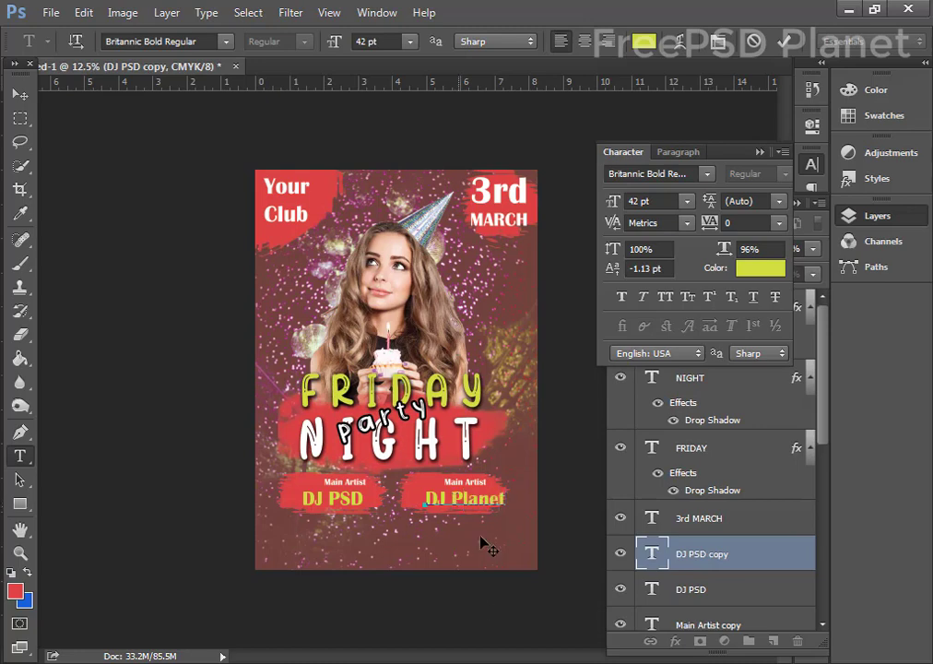
click(783, 41)
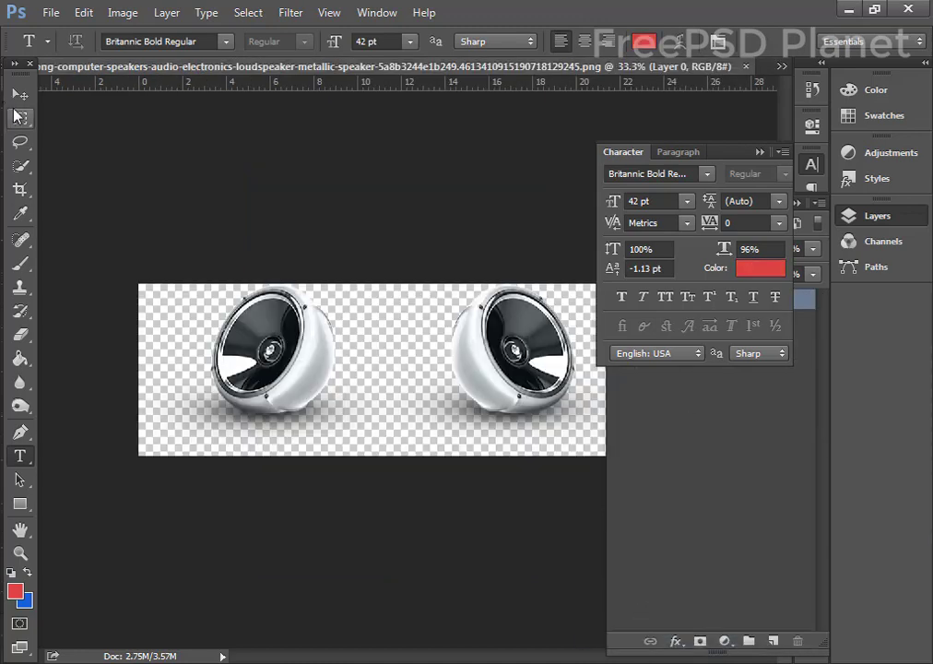
Copy the speaker image and paste it into the poster over the FRIDAY title
click(20, 94)
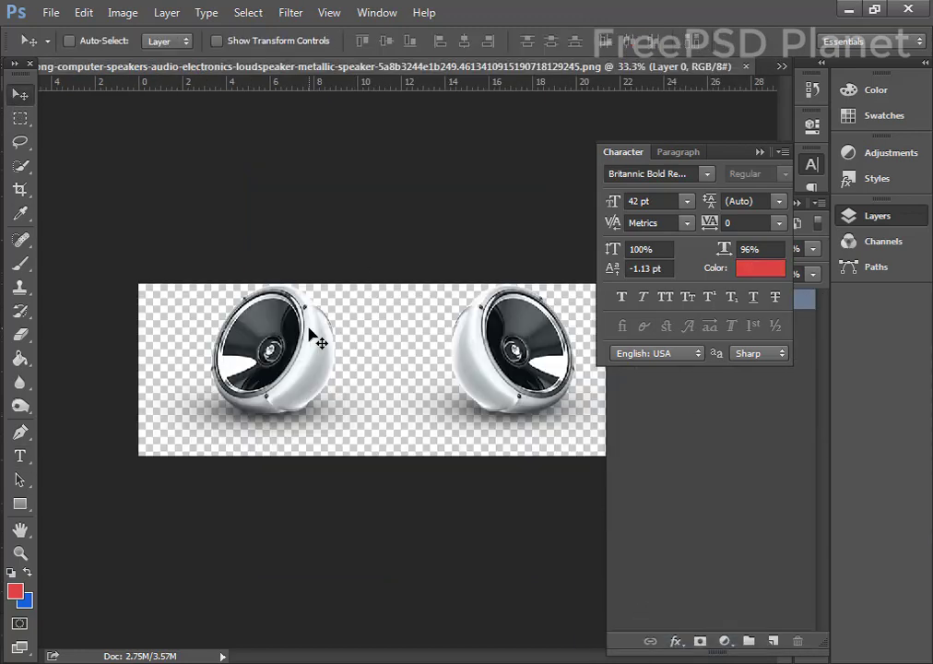
key(ctrl+a)
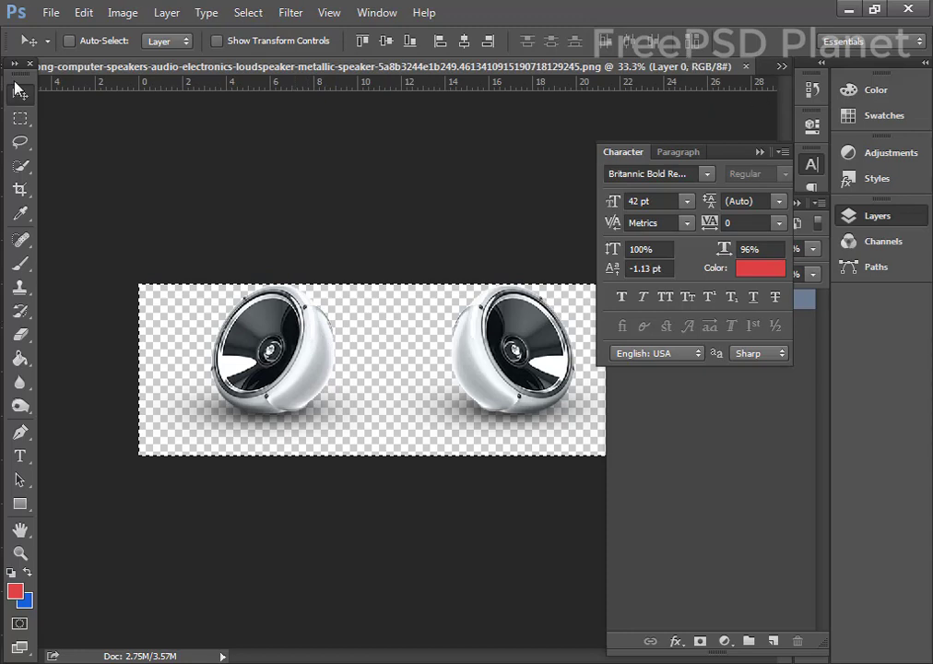
click(782, 67)
click(184, 71)
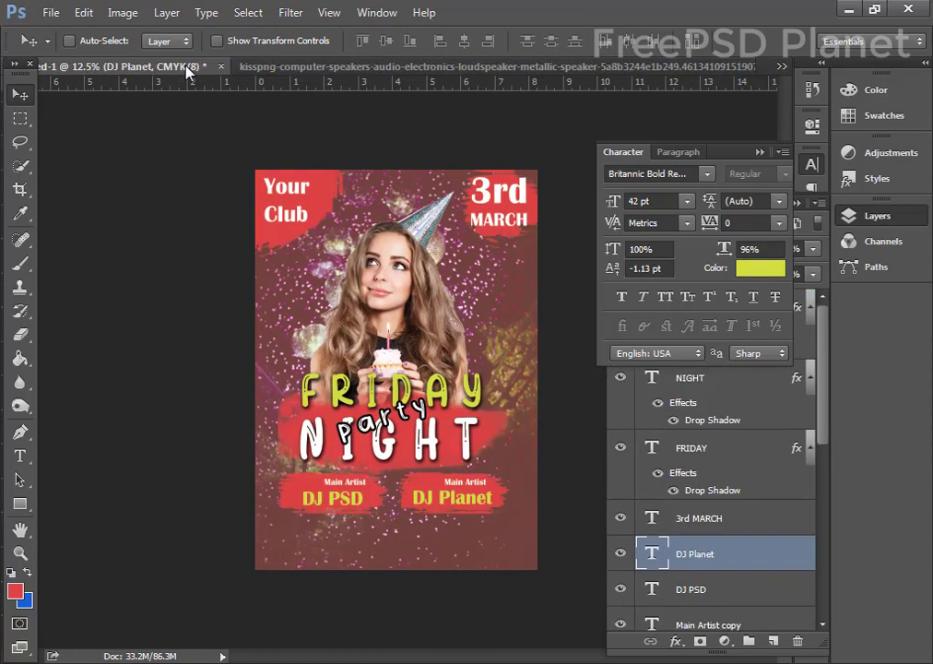
right_click(316, 233)
key(Escape)
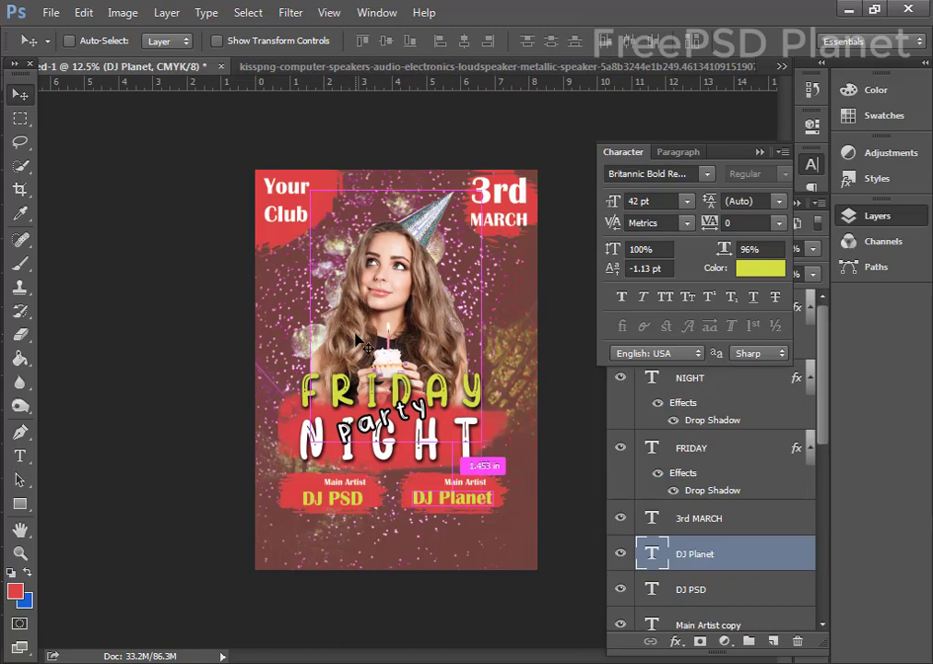
key(ctrl+v)
drag(362, 343, 437, 393)
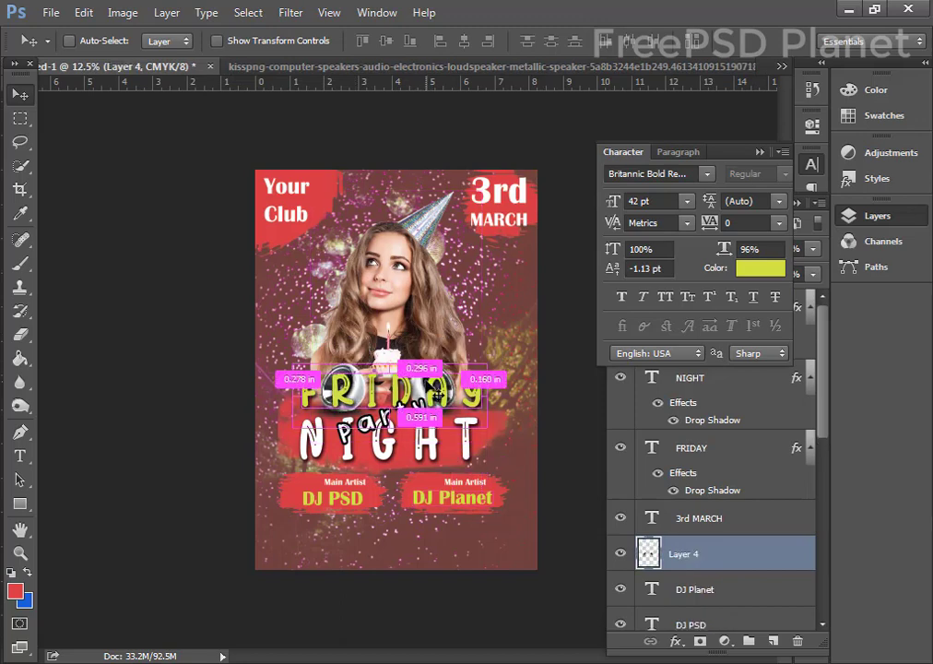
Enlarge the speakers to about 195% and nudge them down behind the title
click(83, 12)
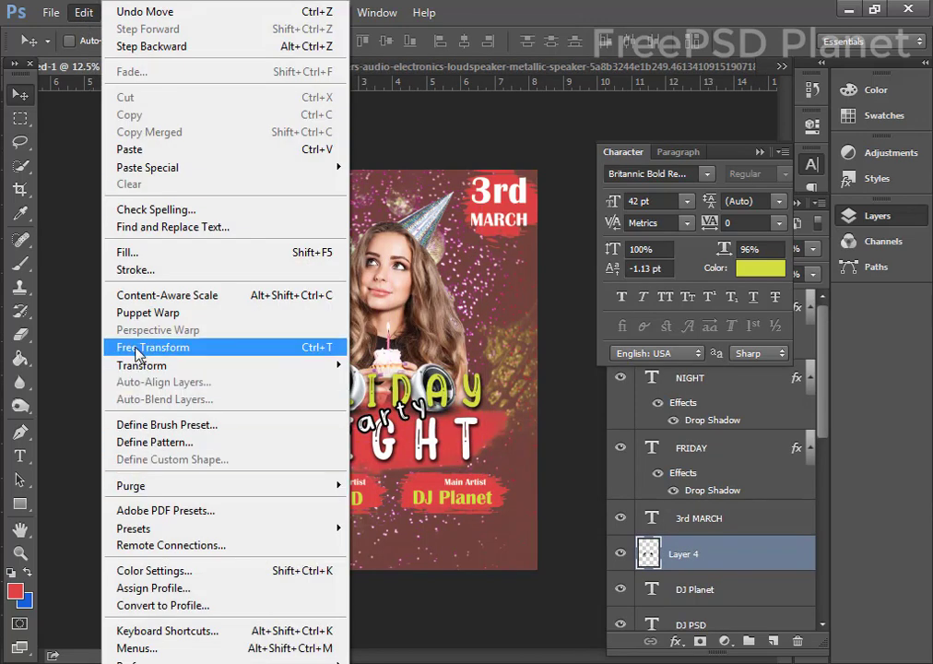
click(138, 348)
mouse_move(263, 43)
mouse_down()
mouse_move(349, 48)
mouse_move(268, 45)
mouse_up()
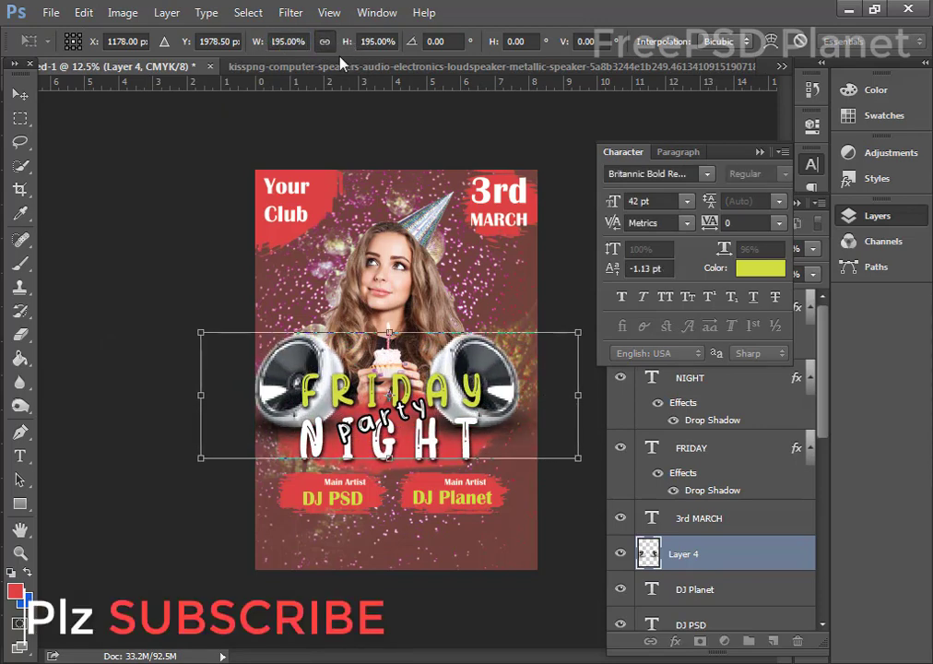
click(19, 95)
click(375, 270)
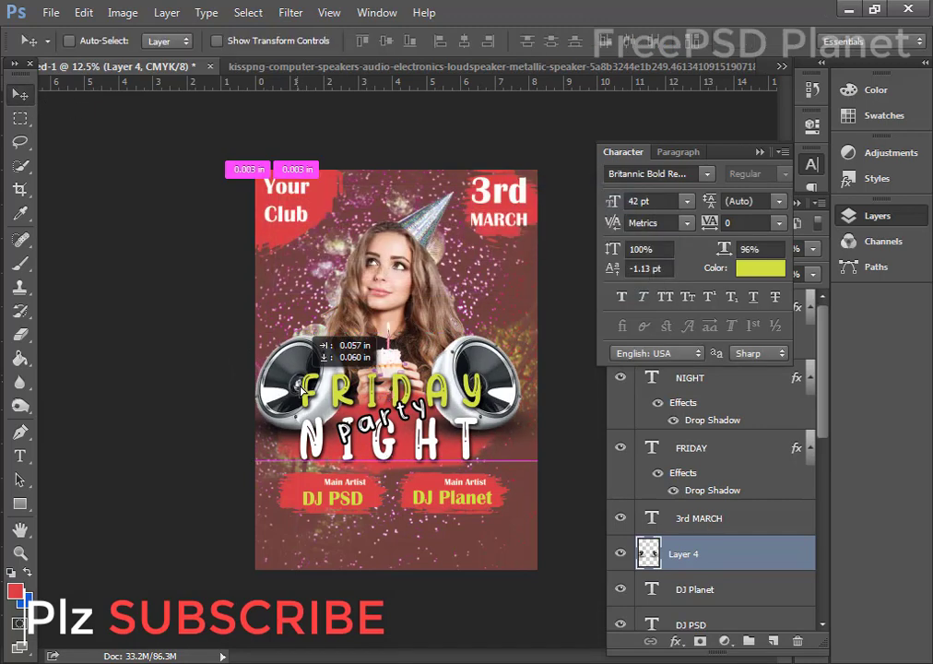
drag(280, 329, 281, 344)
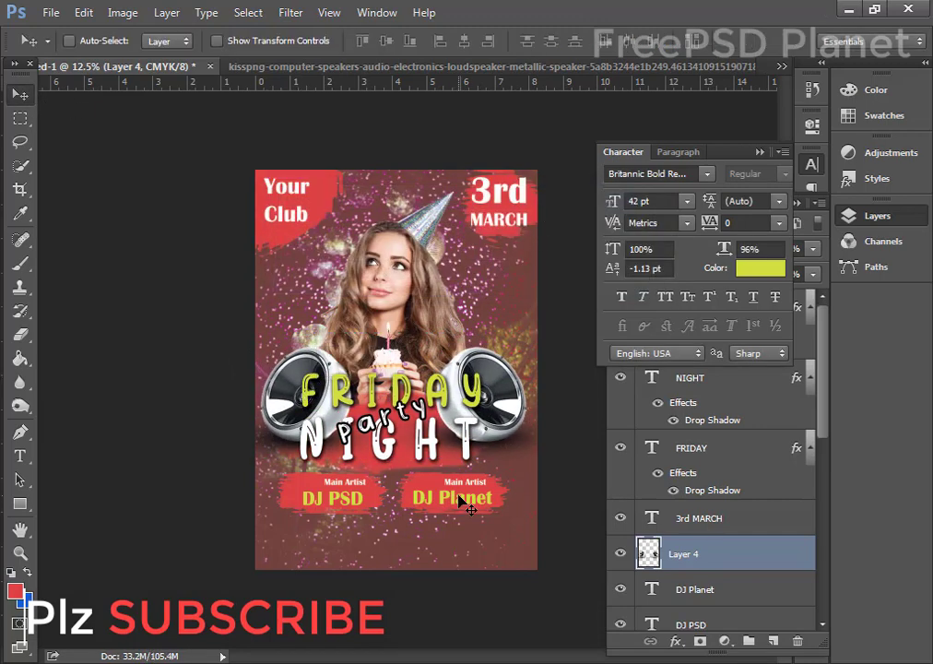
Type the yellow line 'Doors Open At 9Pm | Tiecket 15 Dollar' below the DJ banners
key(t)
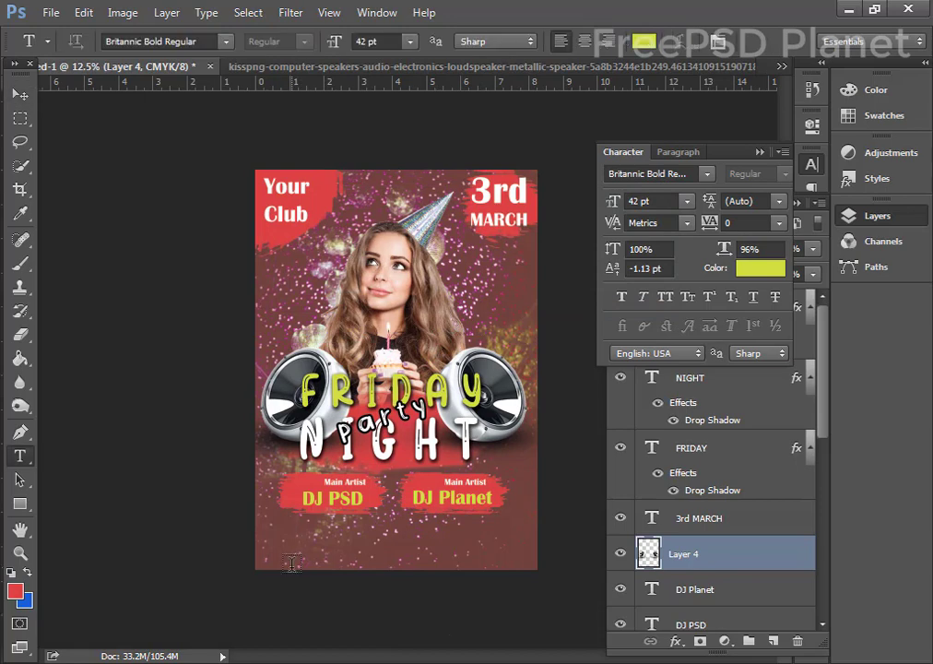
click(285, 541)
text(D)
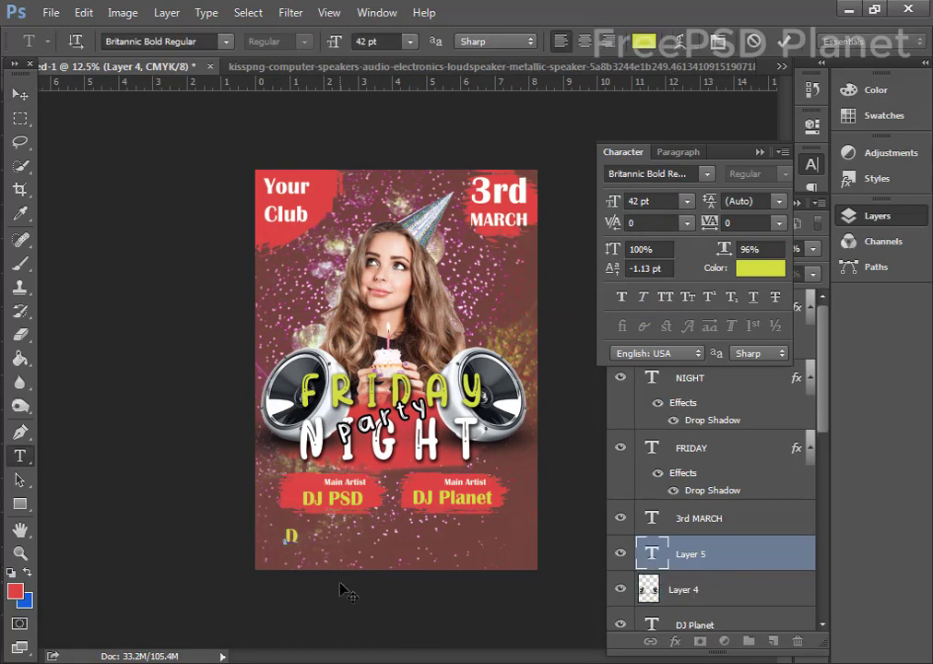
text(NAR)
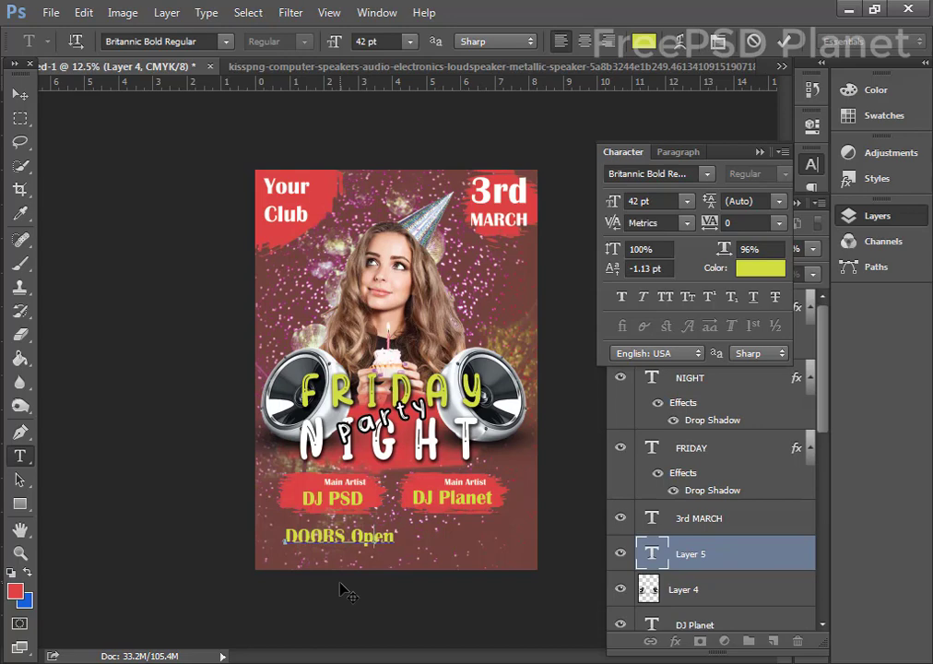
key(ctrl+a)
key(BackSpace)
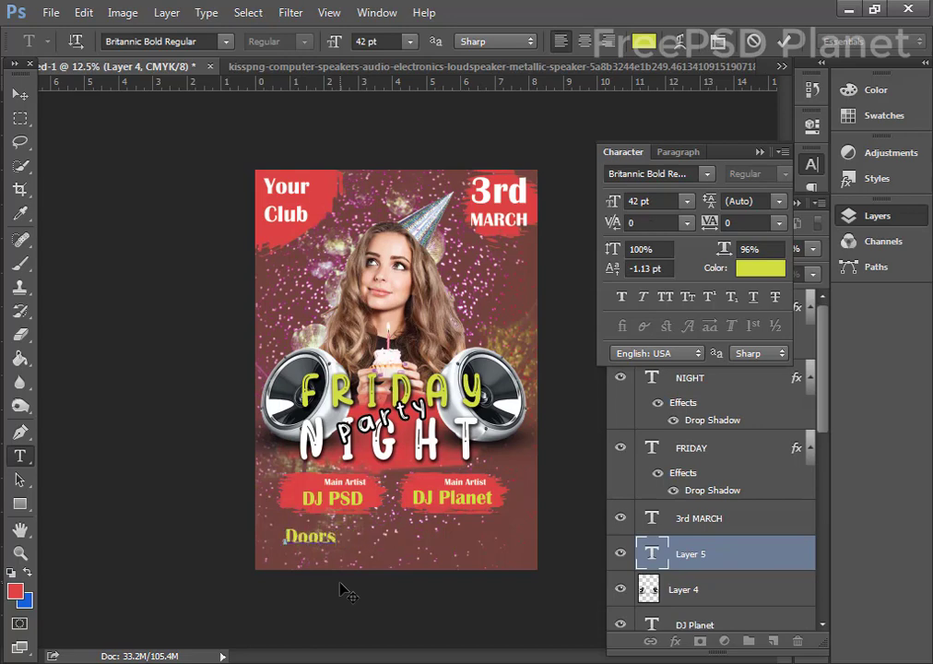
text( Open At 9Pm?)
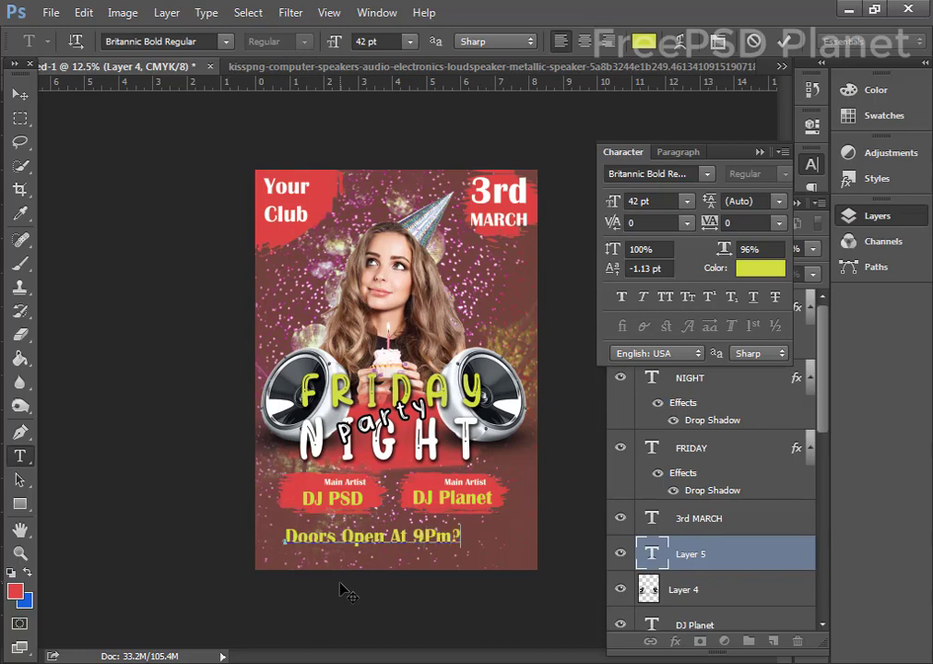
key(BackSpace)
text(m | Tiecket 1)
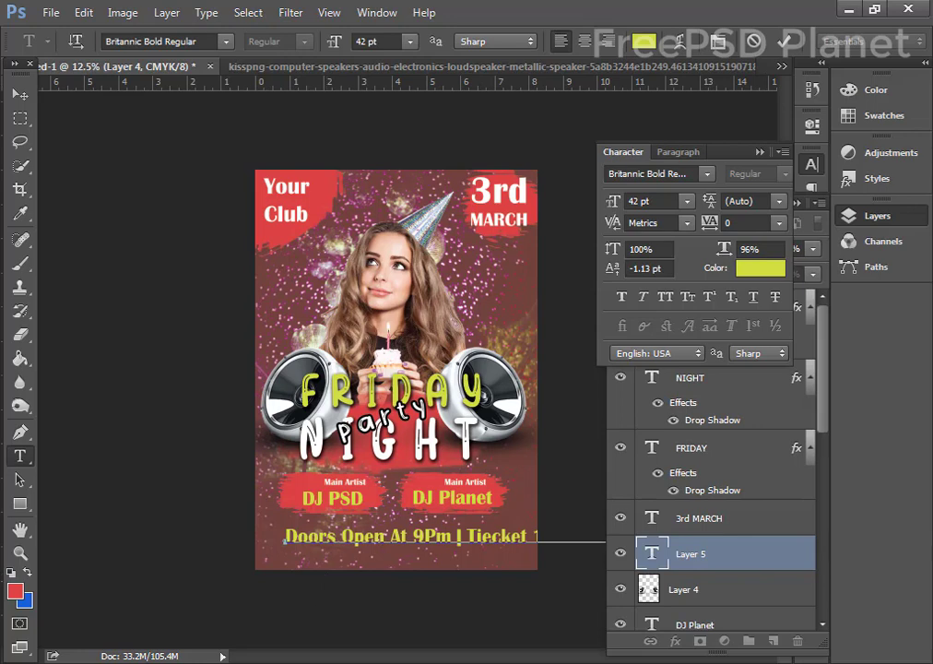
click(778, 42)
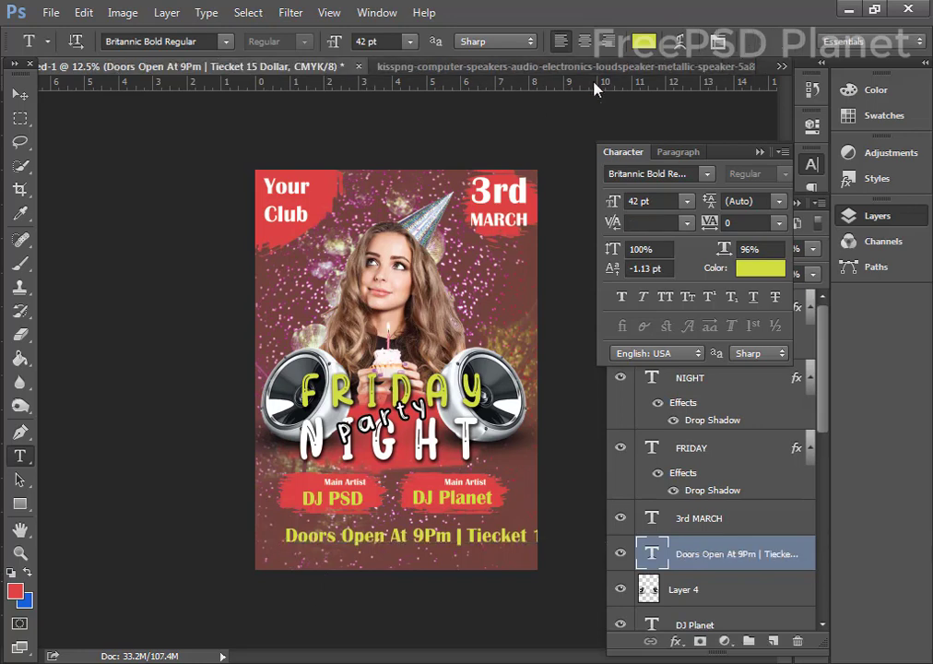
key(ctrl+t)
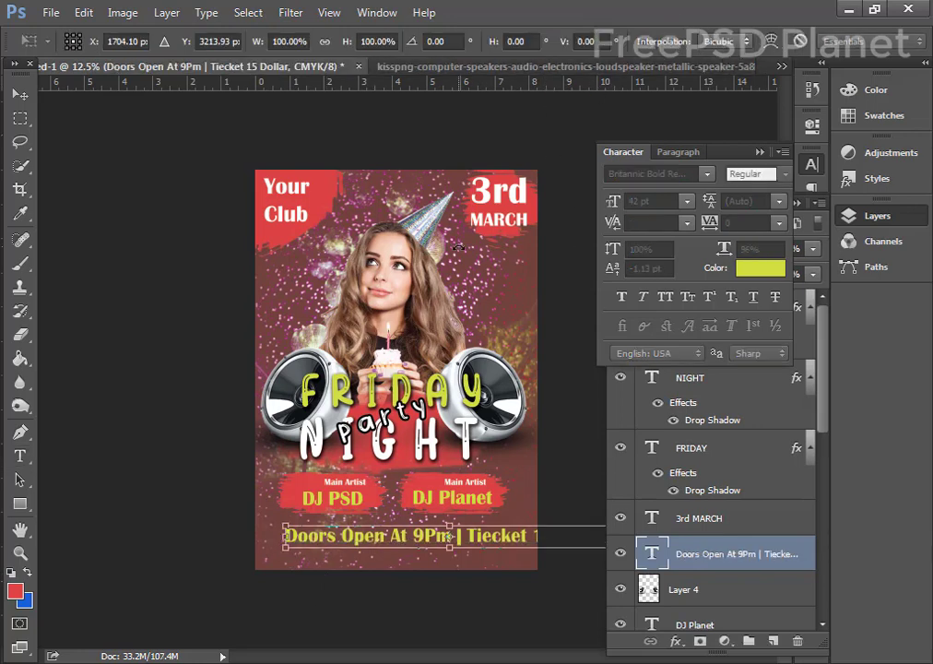
Scale the Doors Open line down and centre it under the DJ banners
key(ctrl+minus)
drag(513, 443, 469, 446)
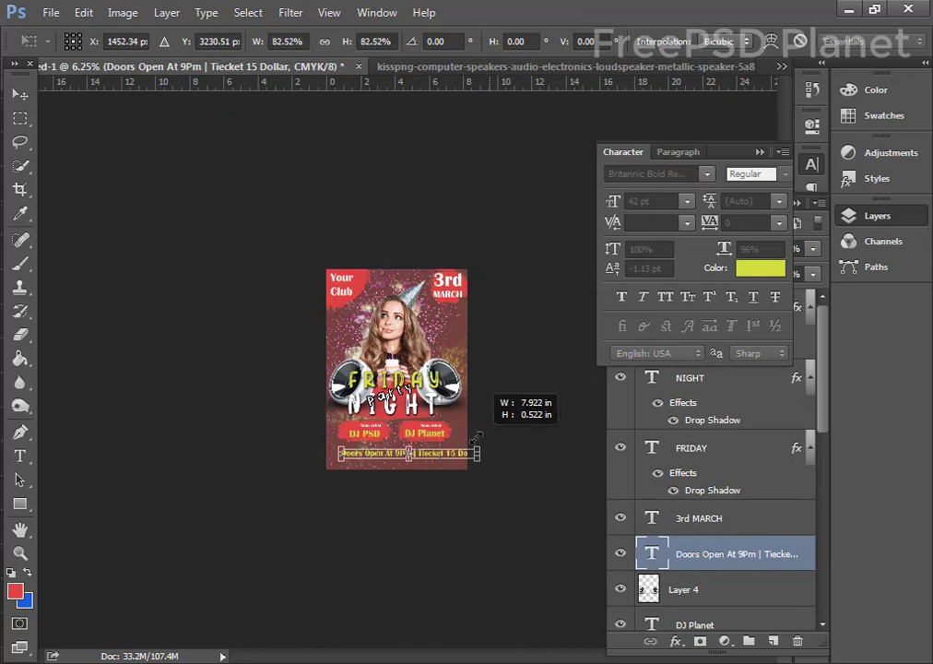
click(23, 95)
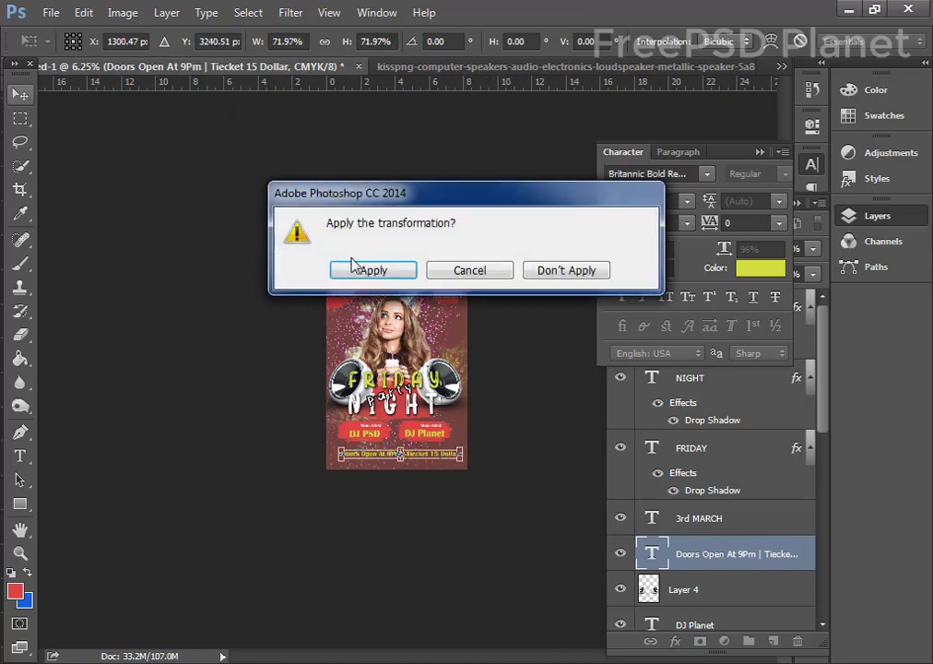
click(359, 269)
key(ctrl+plus)
key(ctrl+plus)
drag(361, 267, 348, 592)
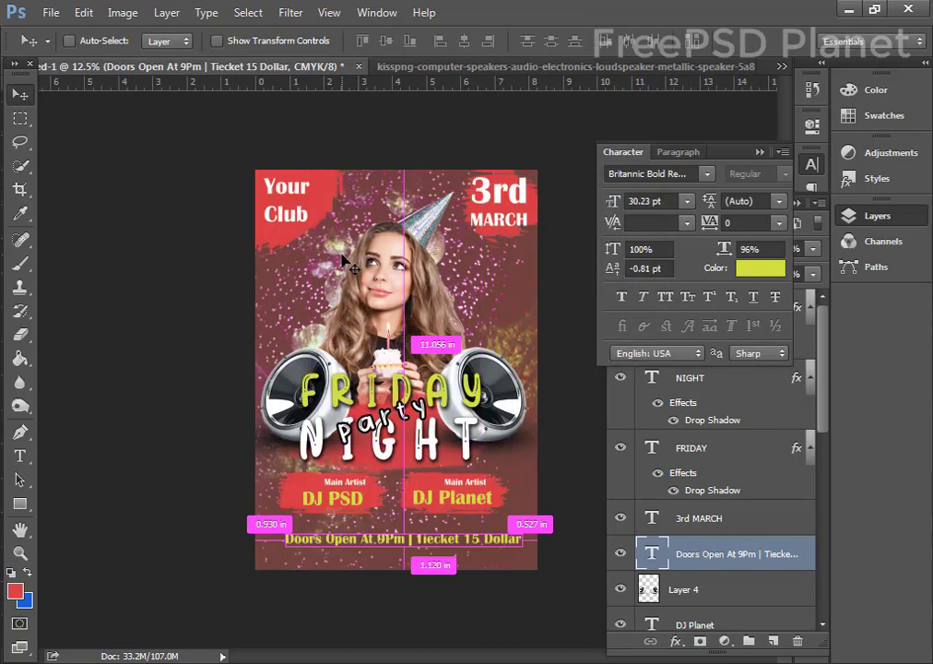
key(ctrl+plus)
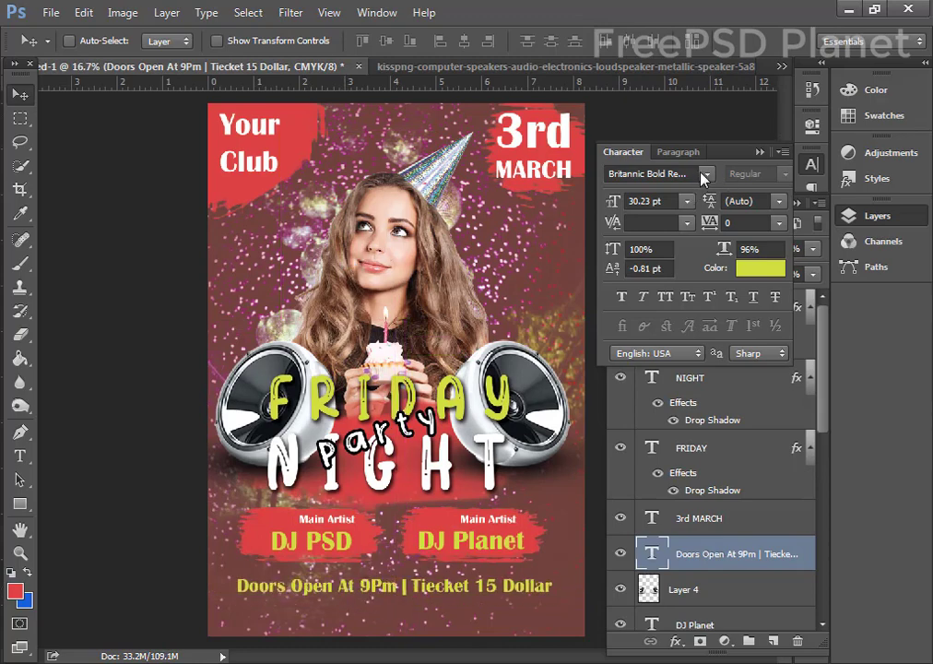
Set the Doors Open line to white Impact Regular and nudge it slightly up
click(703, 177)
click(703, 177)
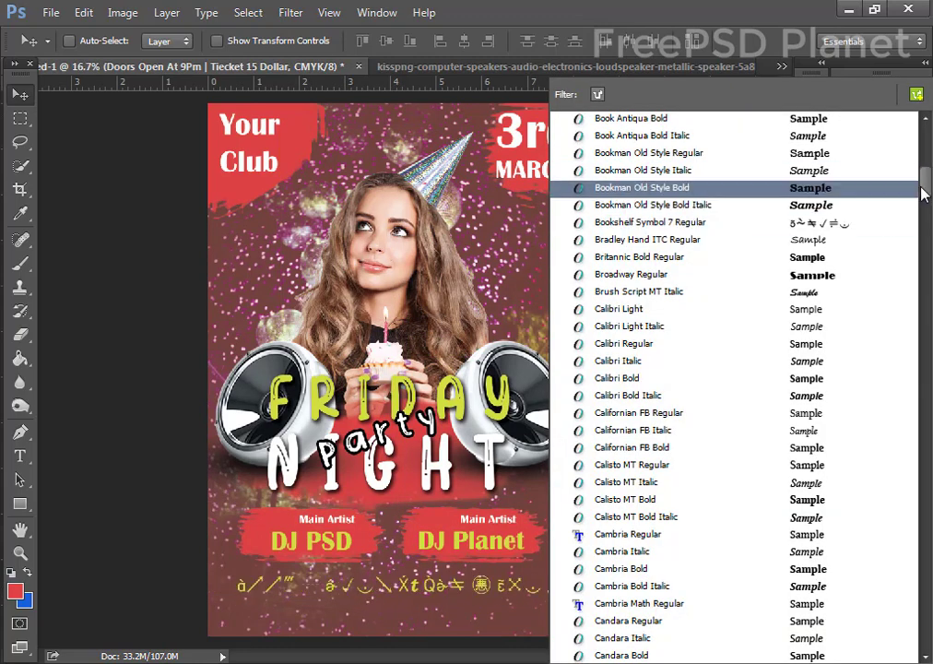
drag(923, 190, 923, 309)
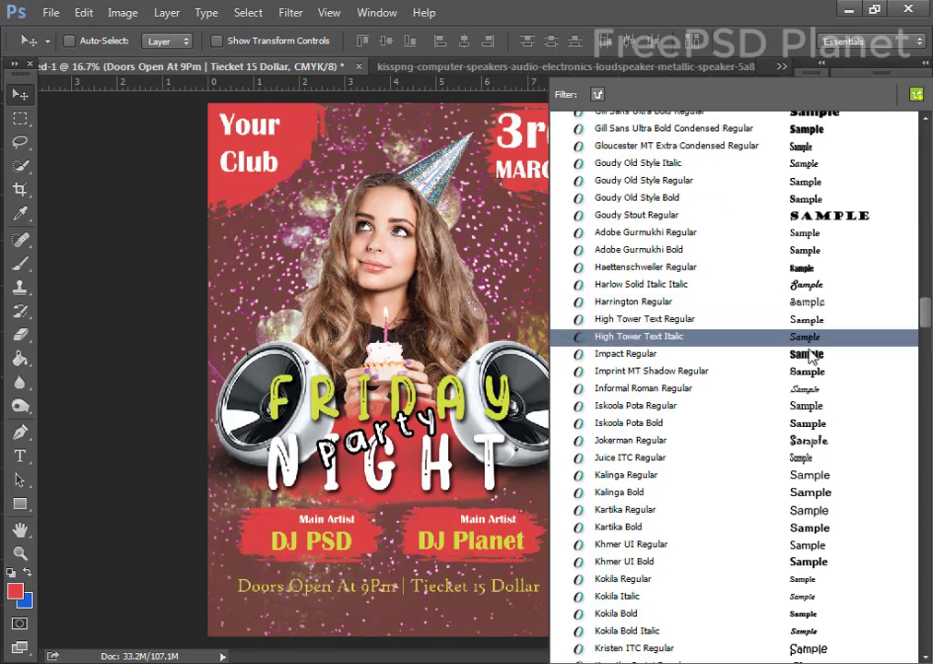
click(808, 354)
click(758, 269)
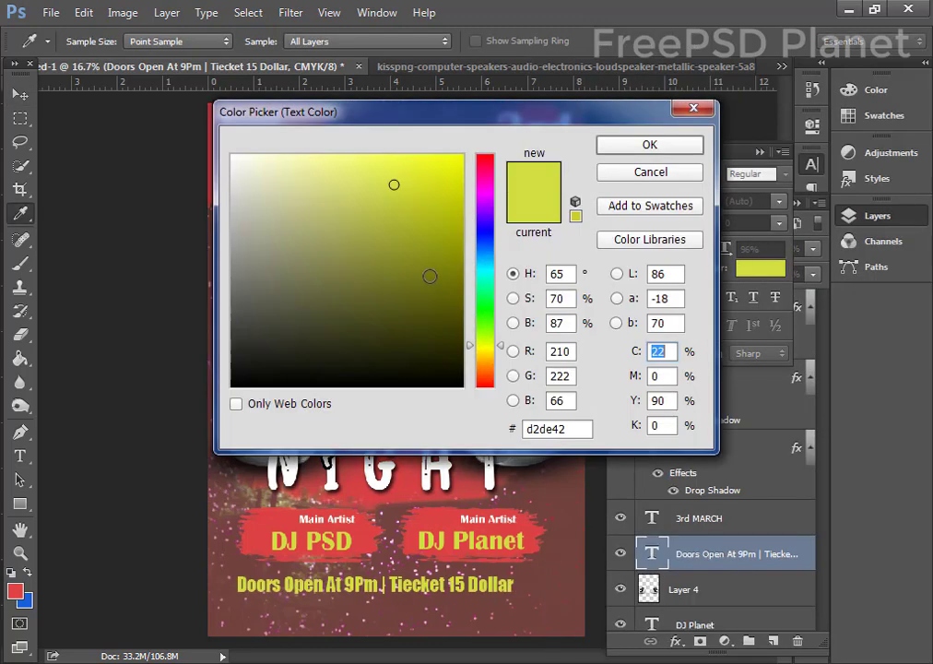
drag(393, 183, 227, 147)
click(650, 146)
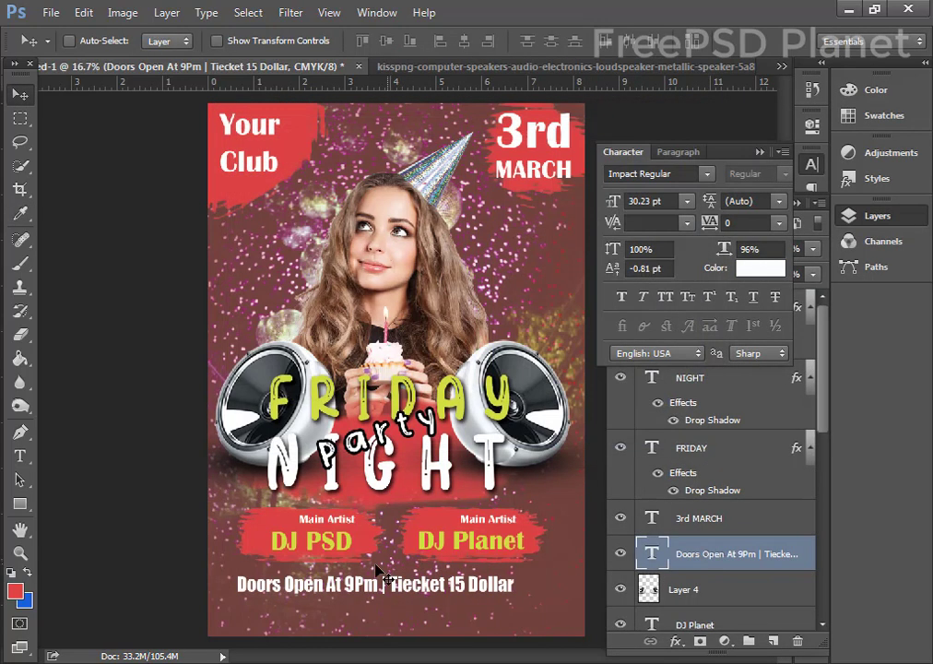
drag(335, 567, 343, 560)
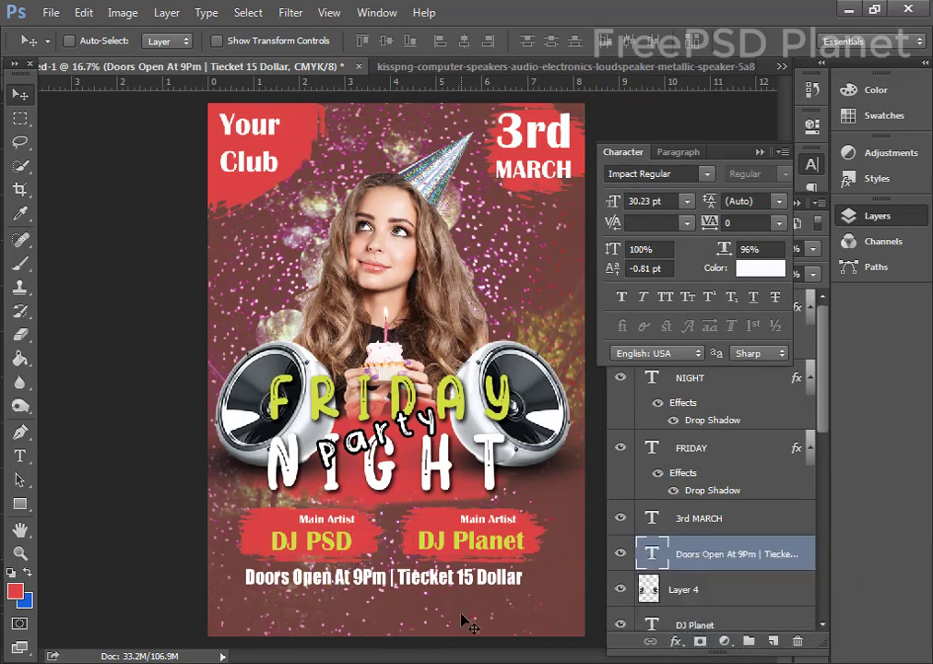
Type 'FOR TABLE RESERVATION CALL' with a phone number and place it below Doors Open
key(t)
click(287, 612)
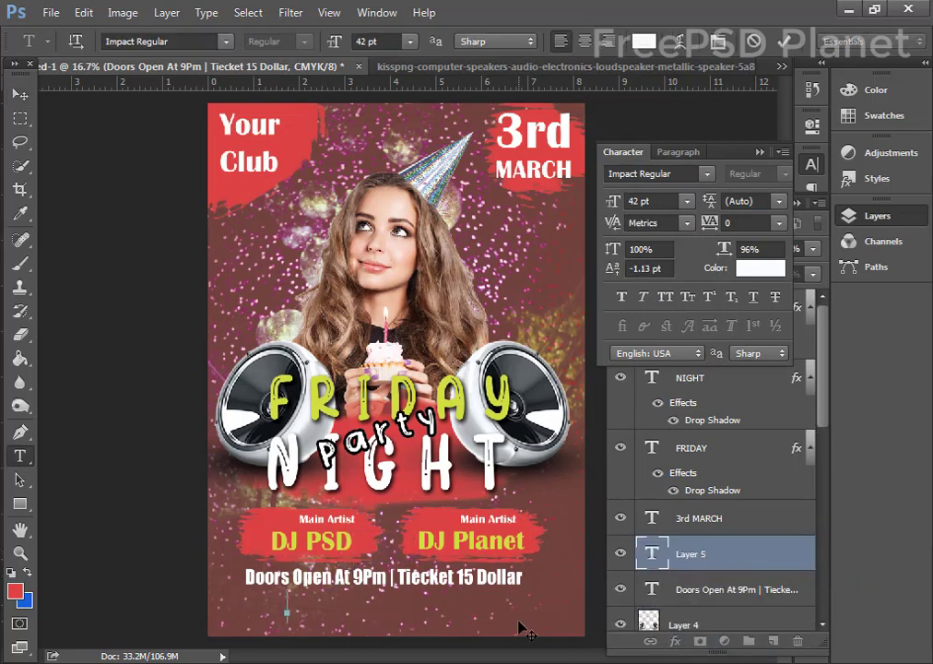
text(FOR TABLE)
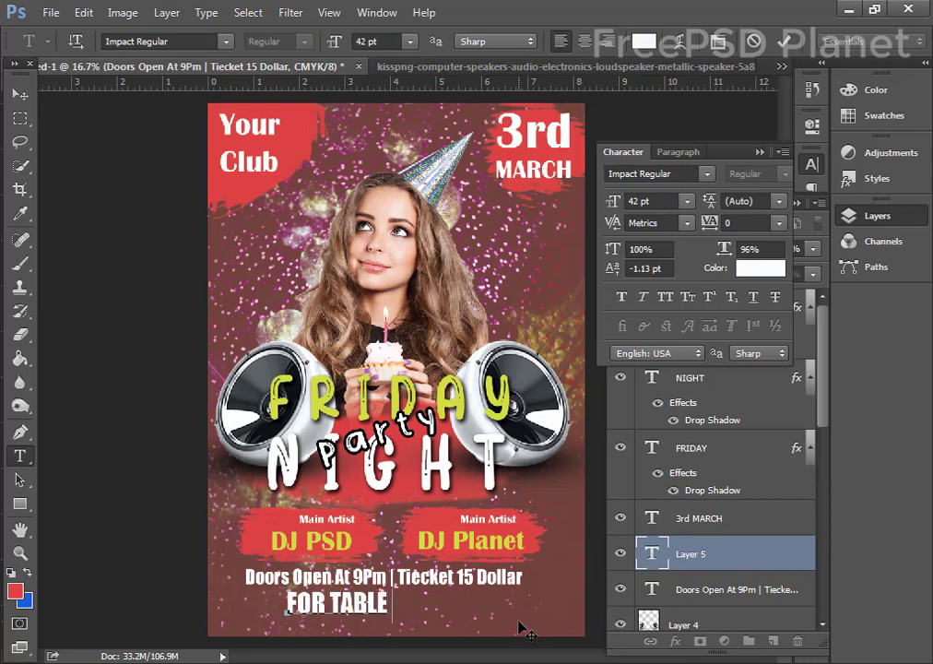
text( RESER)
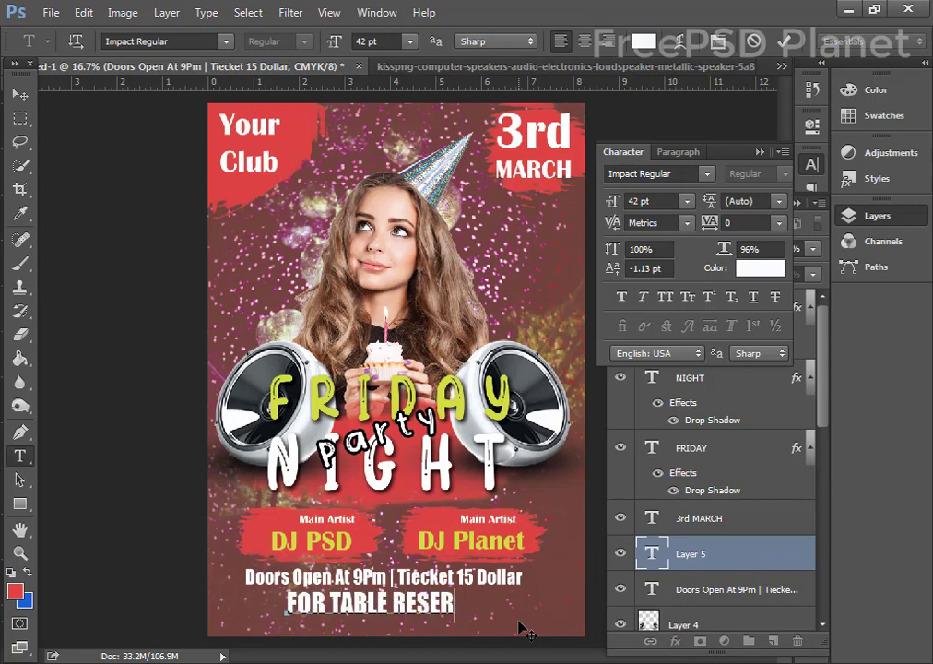
text(VATION CA)
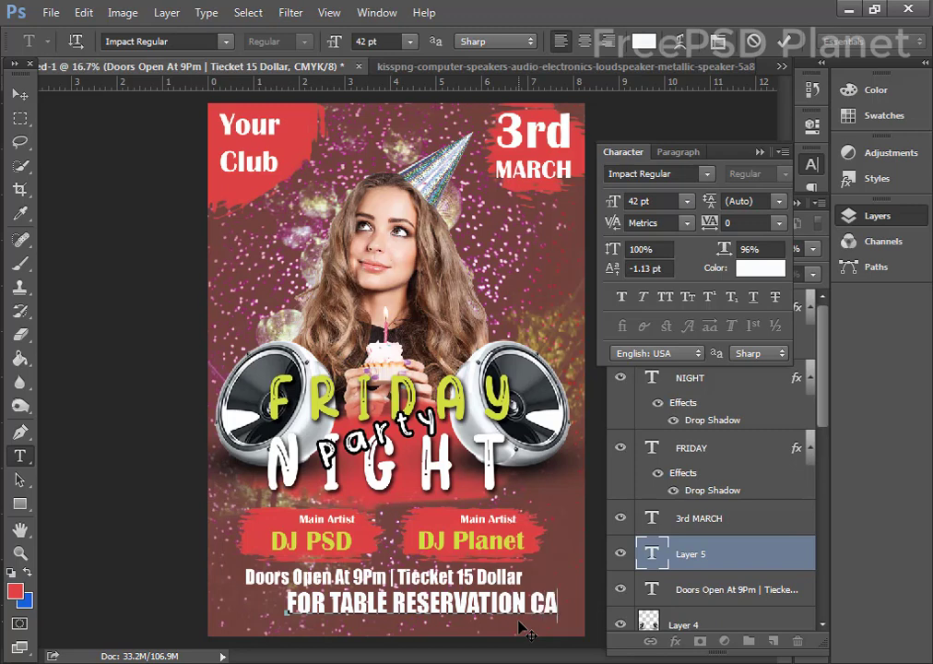
text(LL)
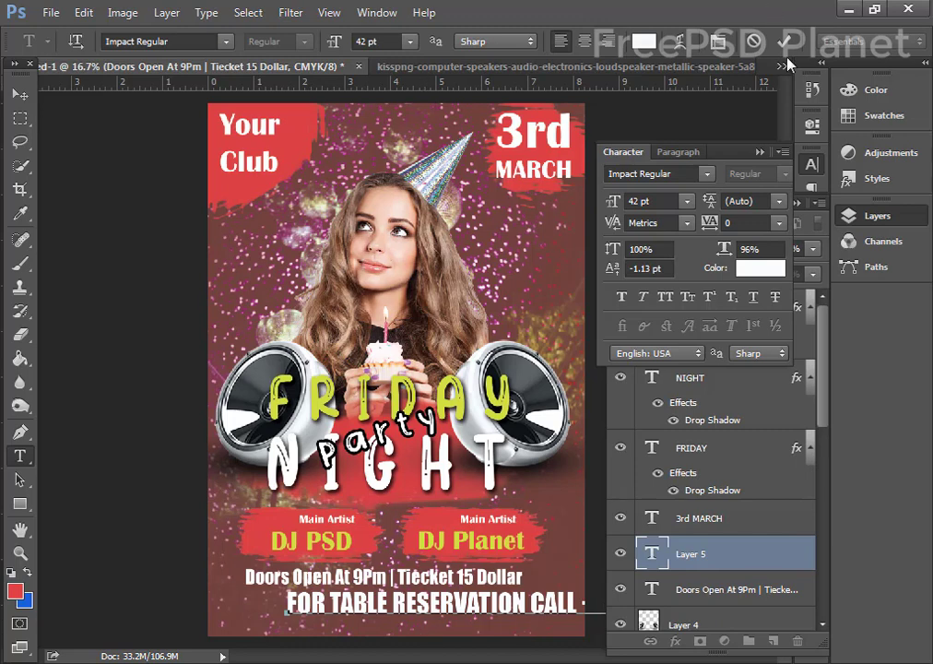
click(785, 41)
click(20, 94)
mouse_move(417, 606)
mouse_down()
mouse_move(367, 610)
mouse_move(395, 610)
mouse_up()
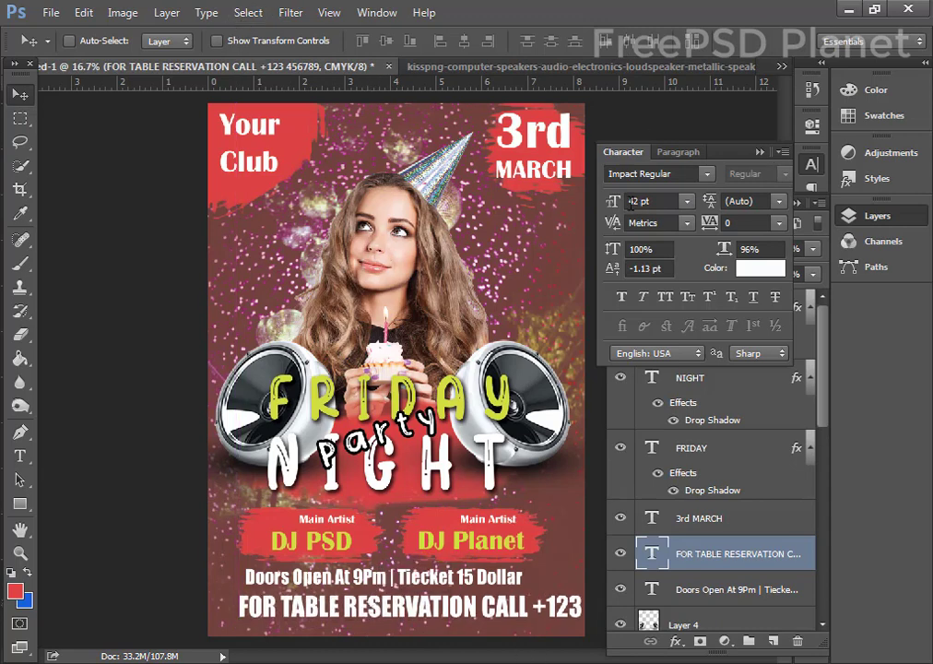
click(612, 202)
Set the reservation line to 28 pt, shift it up, and scale it to about 98%
text(28)
key(Return)
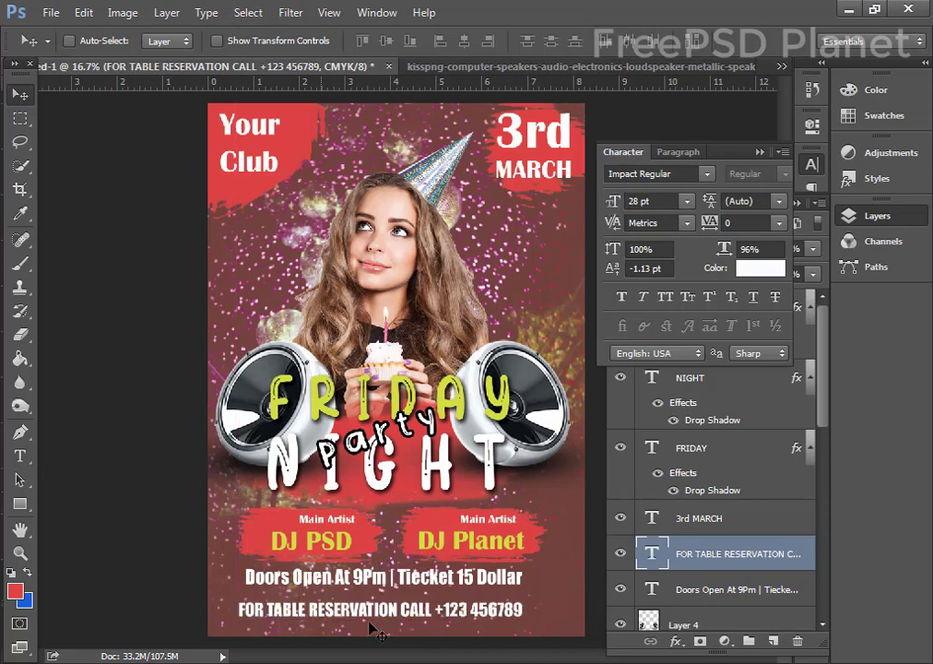
drag(354, 619, 355, 604)
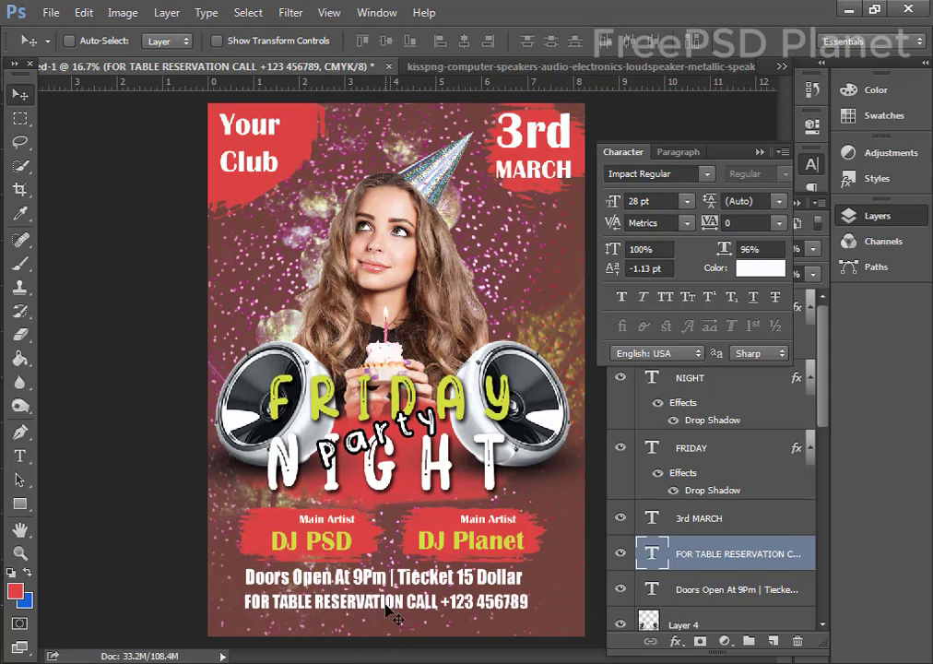
drag(389, 610, 385, 603)
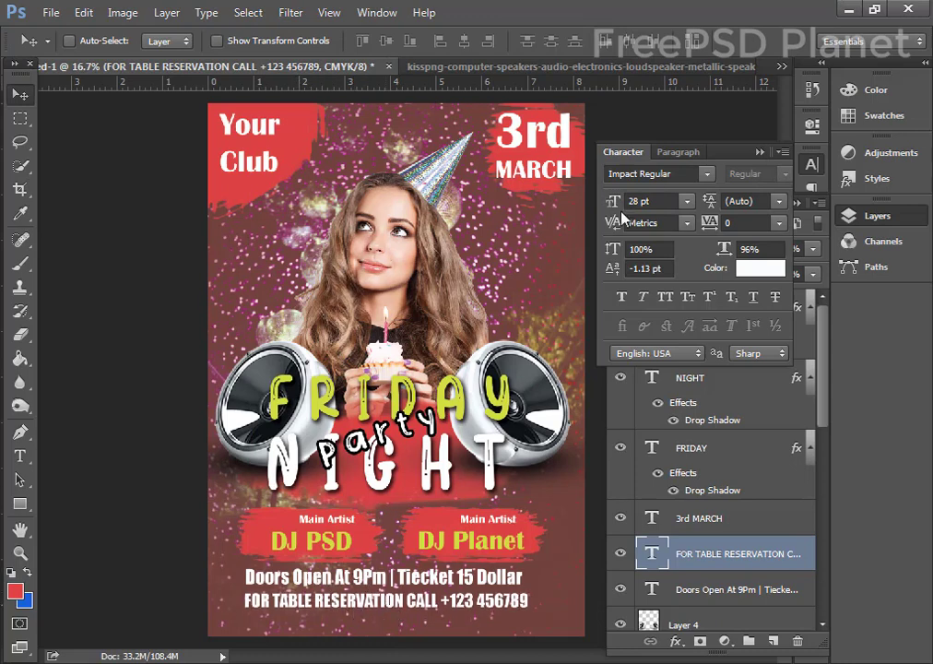
click(218, 40)
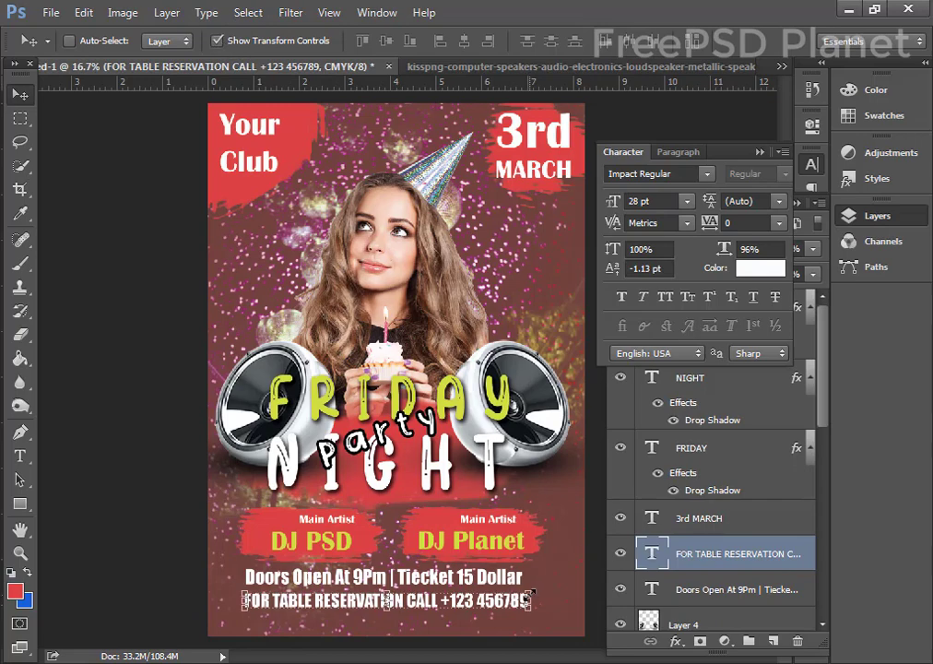
drag(531, 601, 524, 601)
click(20, 96)
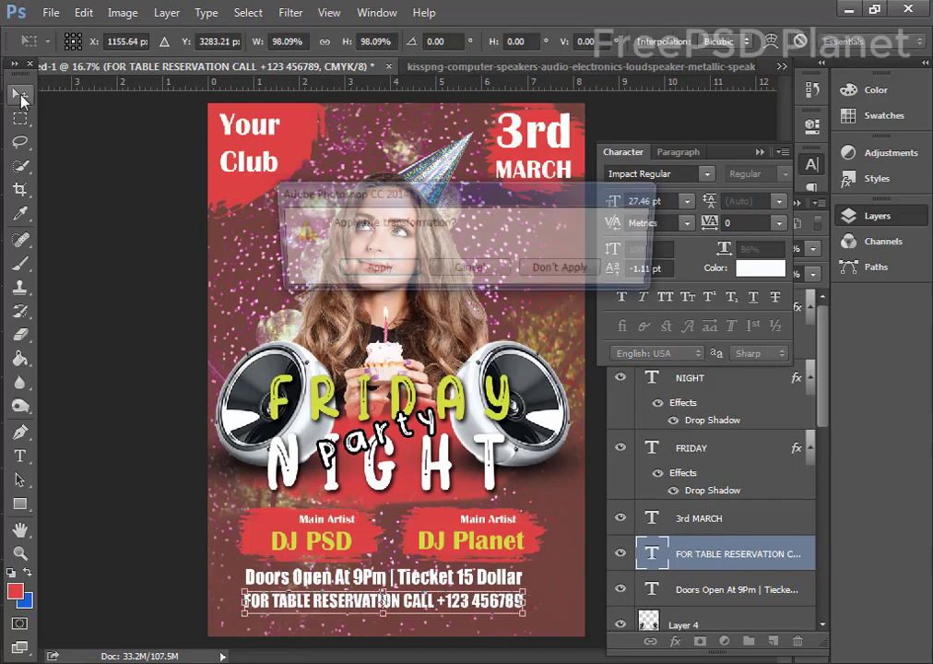
click(381, 269)
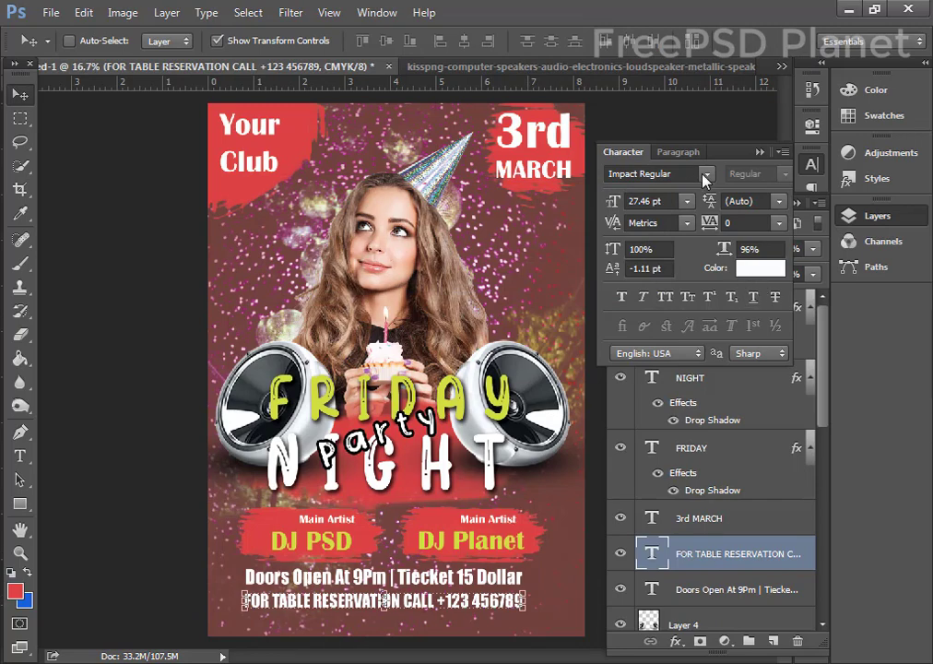
Keep the reservation text white, then open its layer effects
click(760, 267)
drag(353, 350, 194, 391)
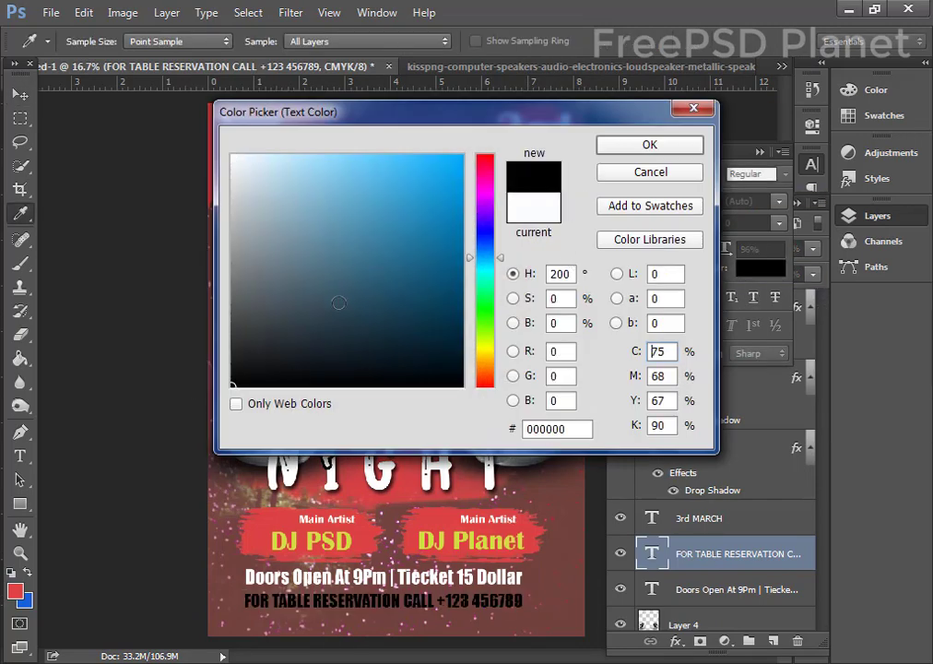
click(636, 173)
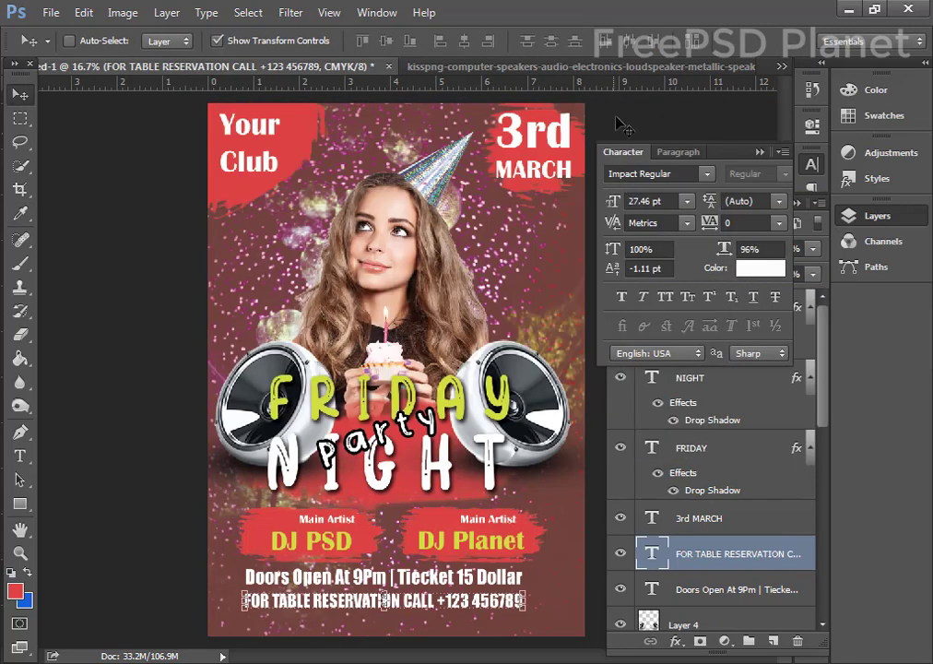
click(798, 552)
double_click(789, 561)
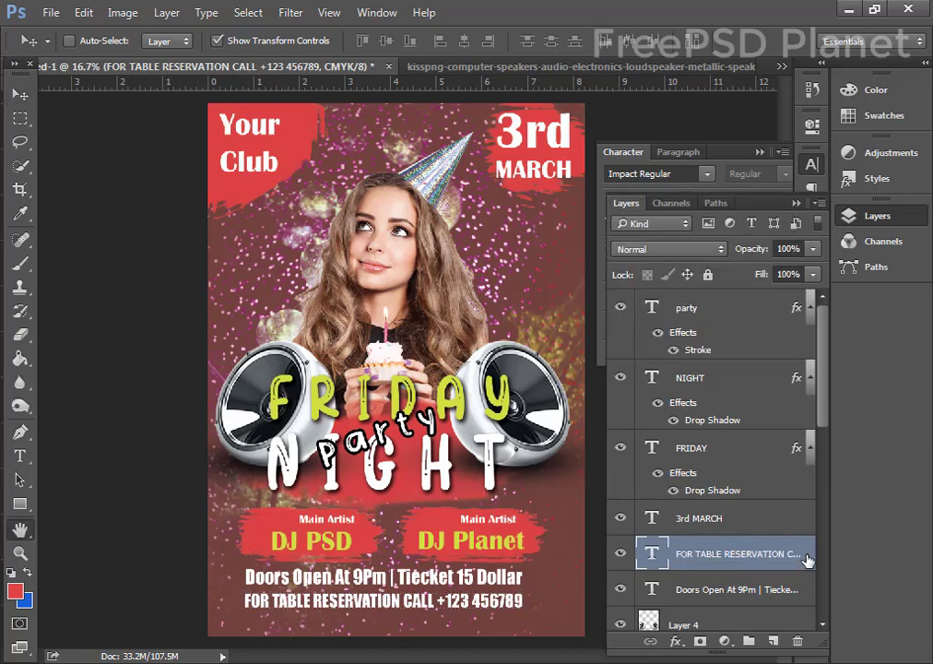
Give the reservation text layer a drop shadow with an 11 px distance
double_click(813, 558)
click(336, 402)
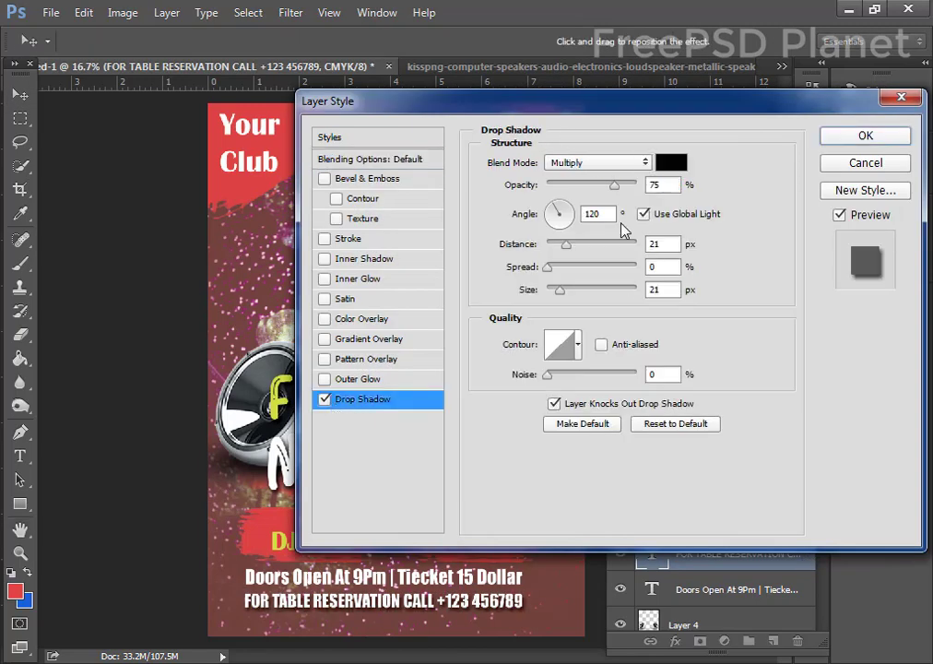
drag(566, 249, 558, 251)
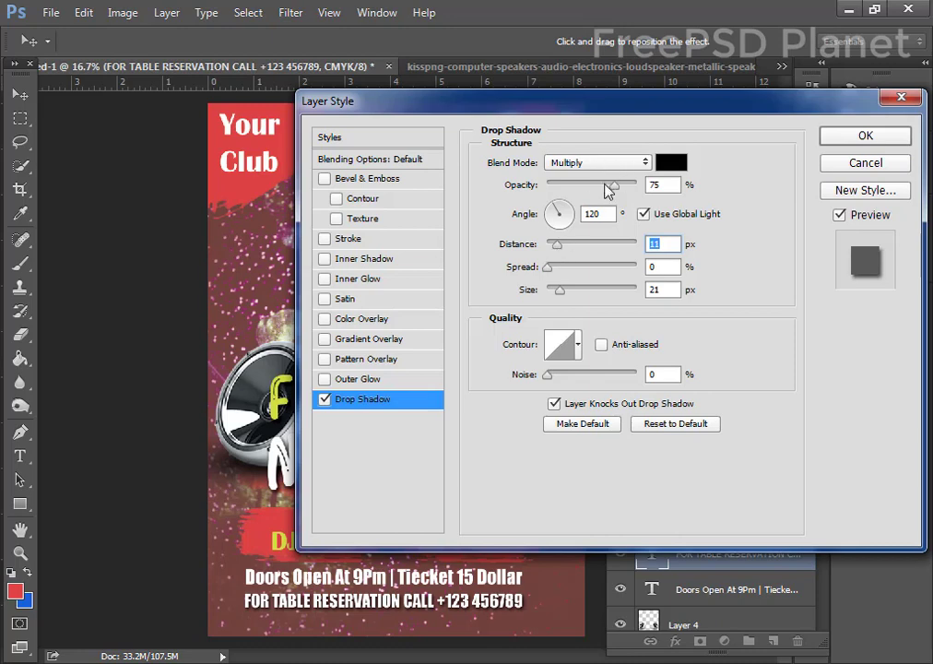
click(831, 138)
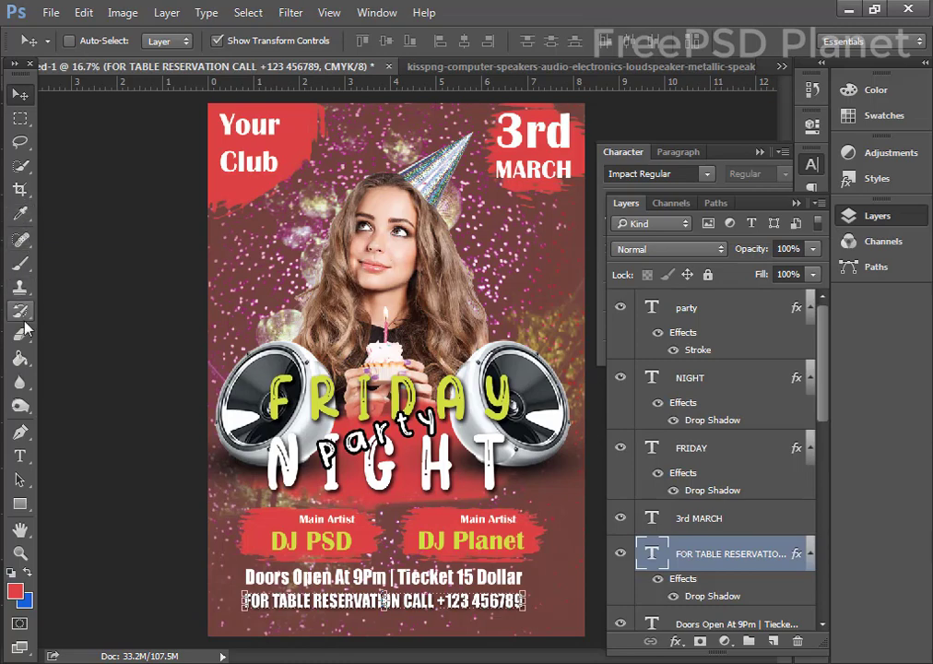
Set up the Brush tool with yellow-green sampled from the poster on a new layer
click(21, 263)
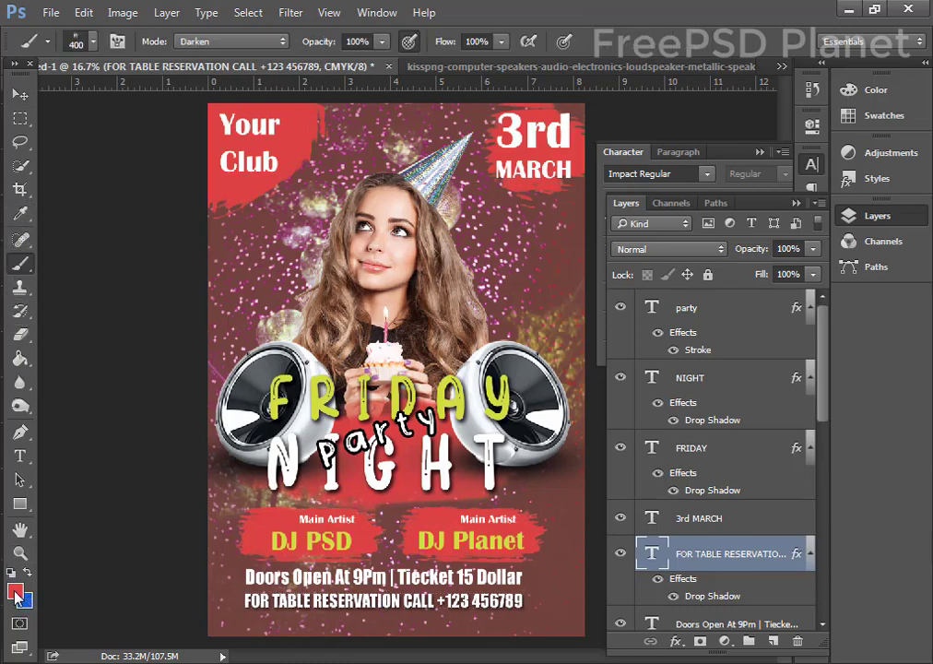
click(16, 591)
drag(276, 108, 453, 140)
click(281, 398)
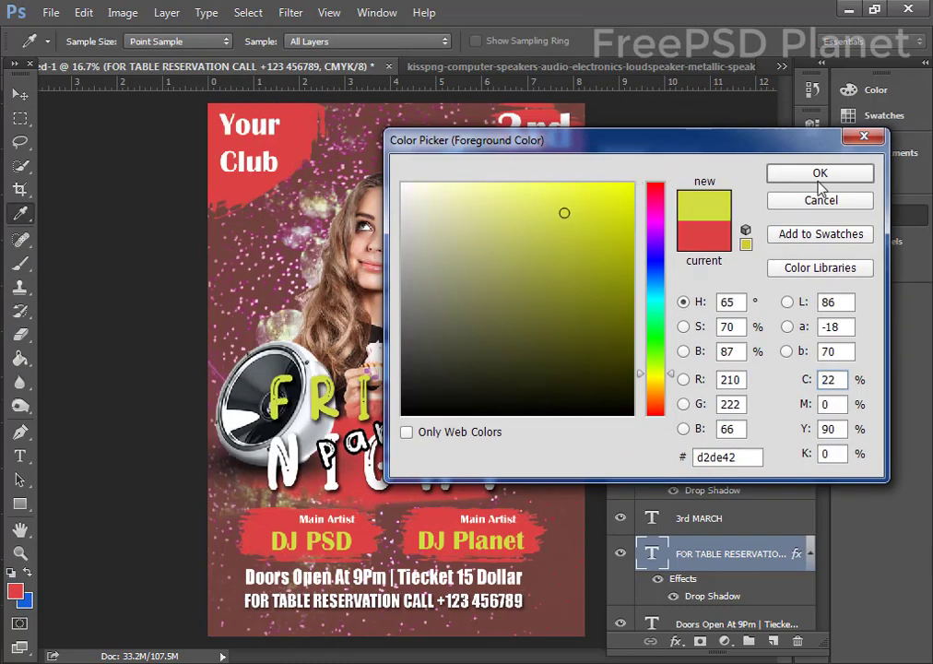
click(817, 174)
click(774, 640)
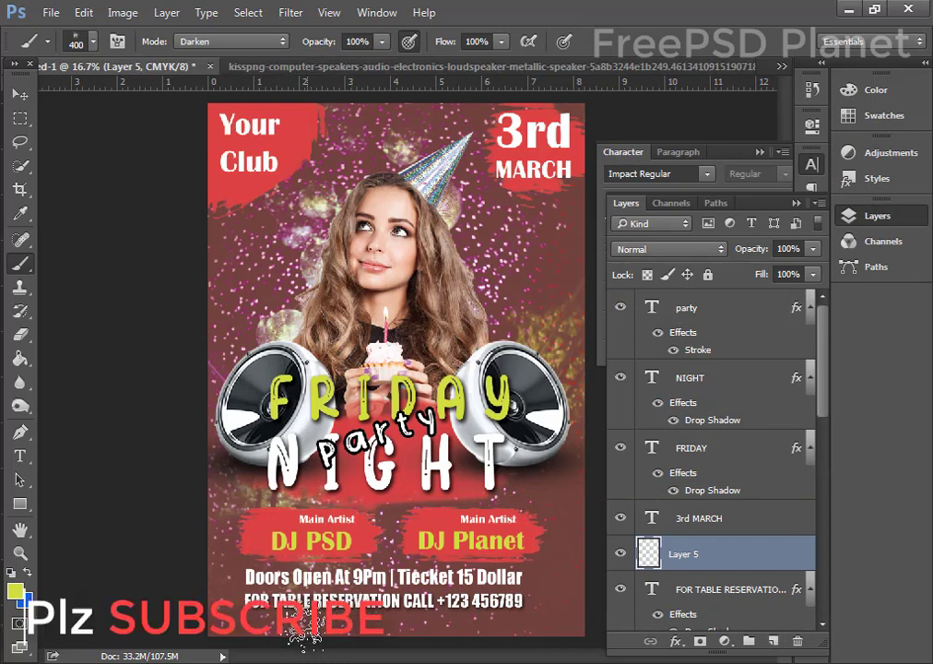
Paint a yellow stripe along the poster's bottom edge, undoing strokes over the reservation line
key(ctrl+minus)
key(ctrl+z)
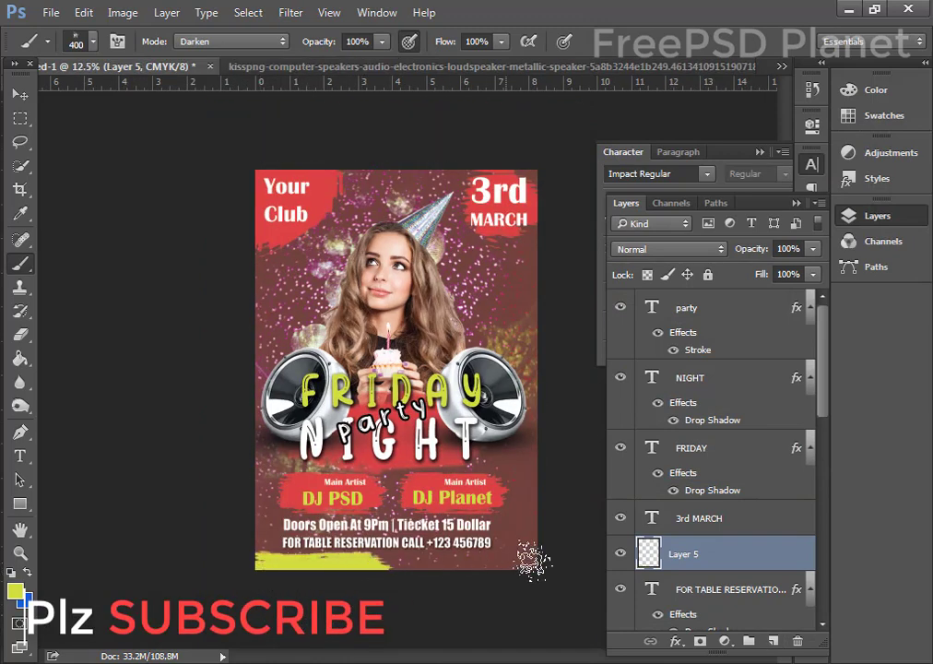
click(513, 556)
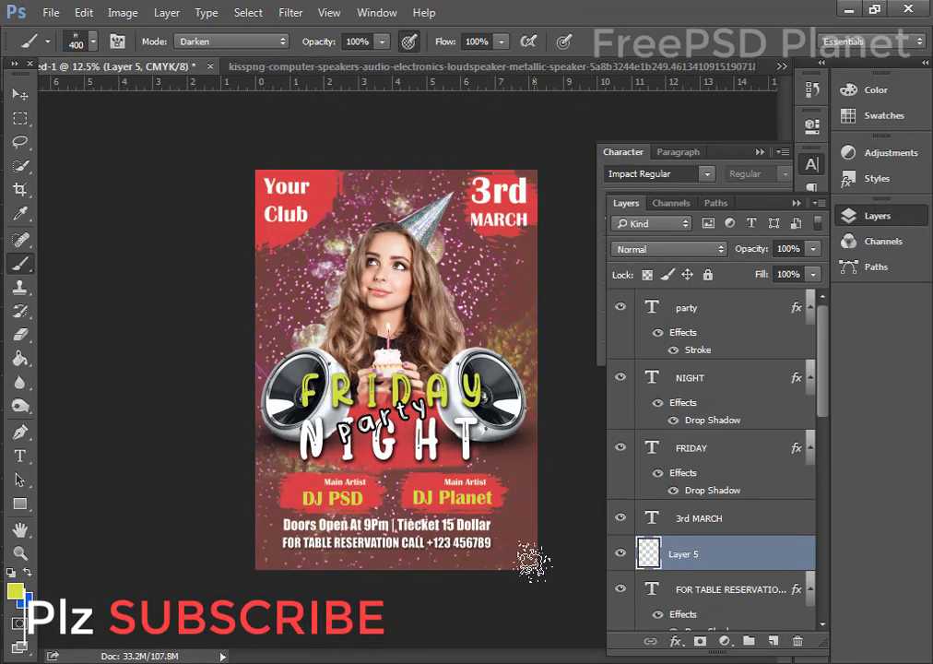
click(262, 553)
mouse_move(252, 572)
mouse_down()
mouse_move(395, 573)
mouse_move(546, 553)
mouse_up()
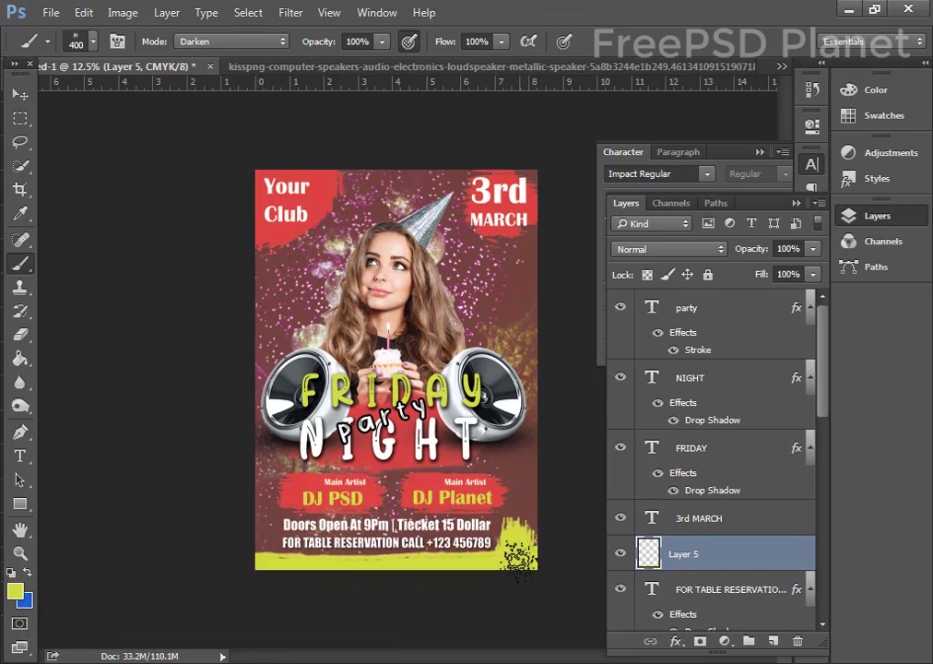
drag(263, 553, 369, 558)
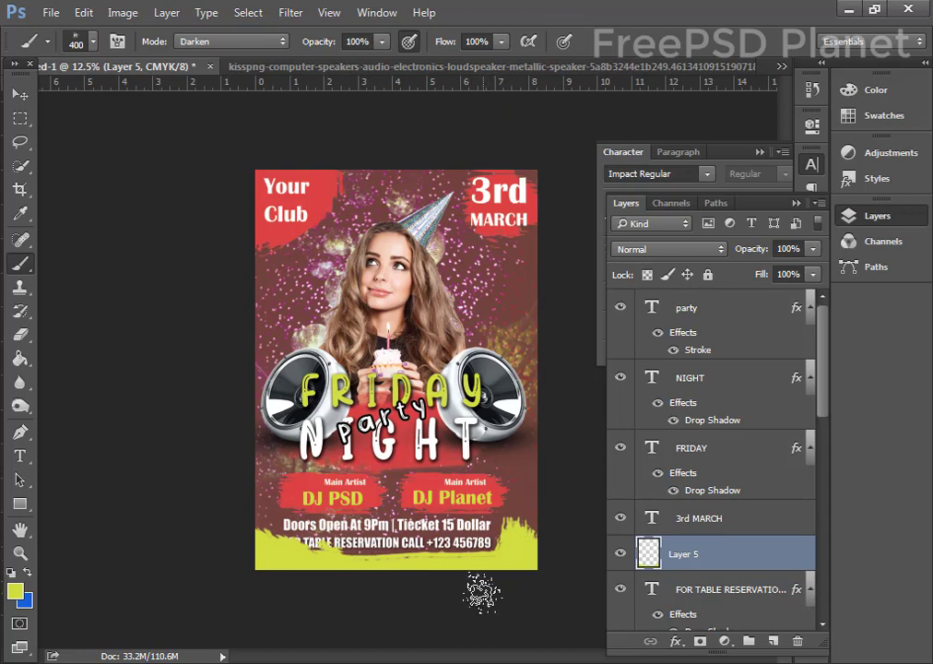
drag(480, 562, 494, 551)
key(ctrl+alt+z)
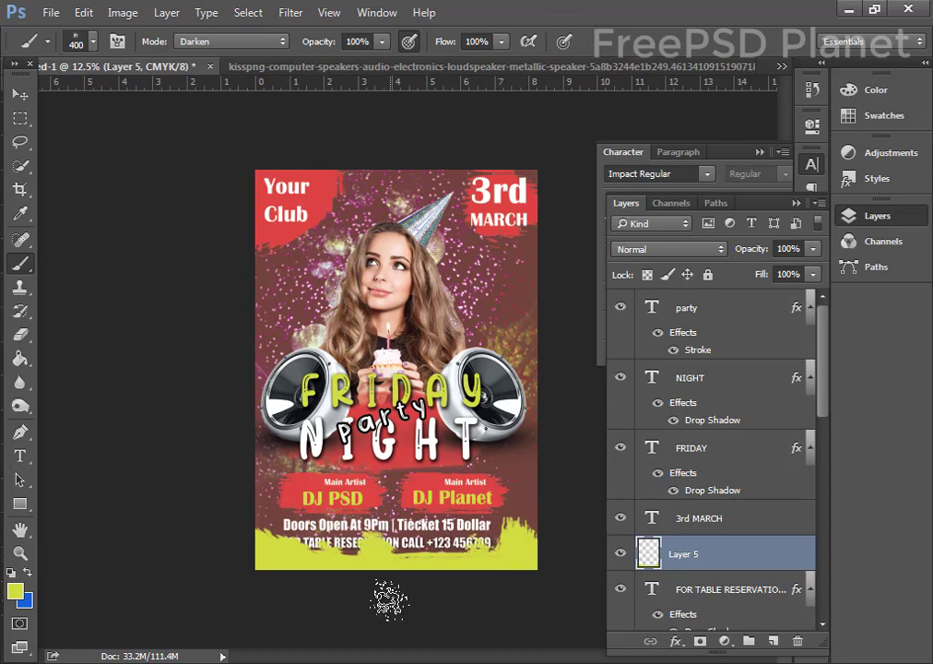
key(ctrl+alt+z)
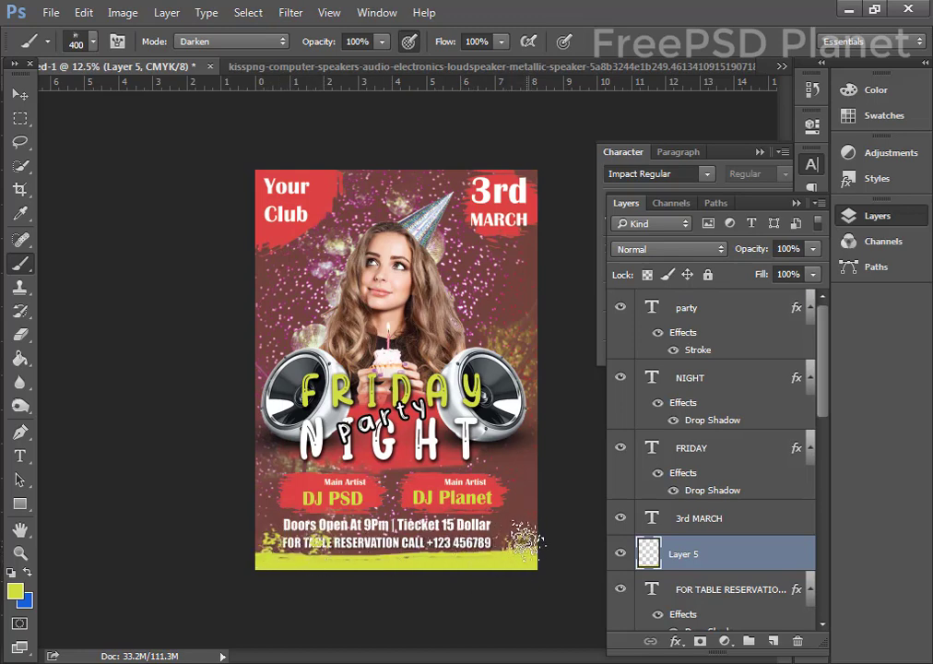
Extend the stripe across the lower area and move Layer 5 beneath the text layers
drag(229, 553, 463, 551)
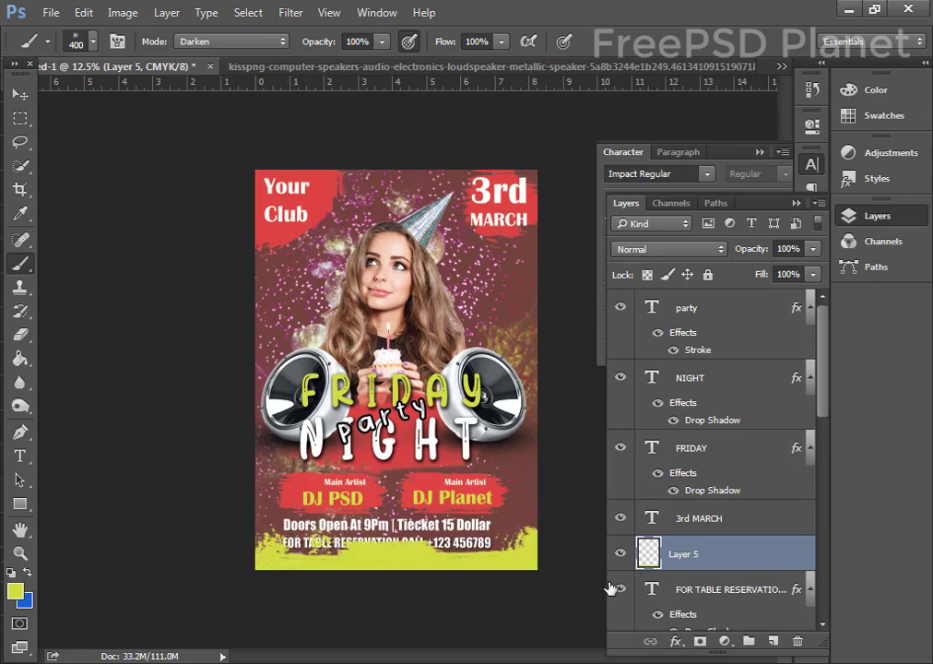
mouse_move(735, 564)
mouse_down()
mouse_move(746, 496)
mouse_move(743, 505)
mouse_up()
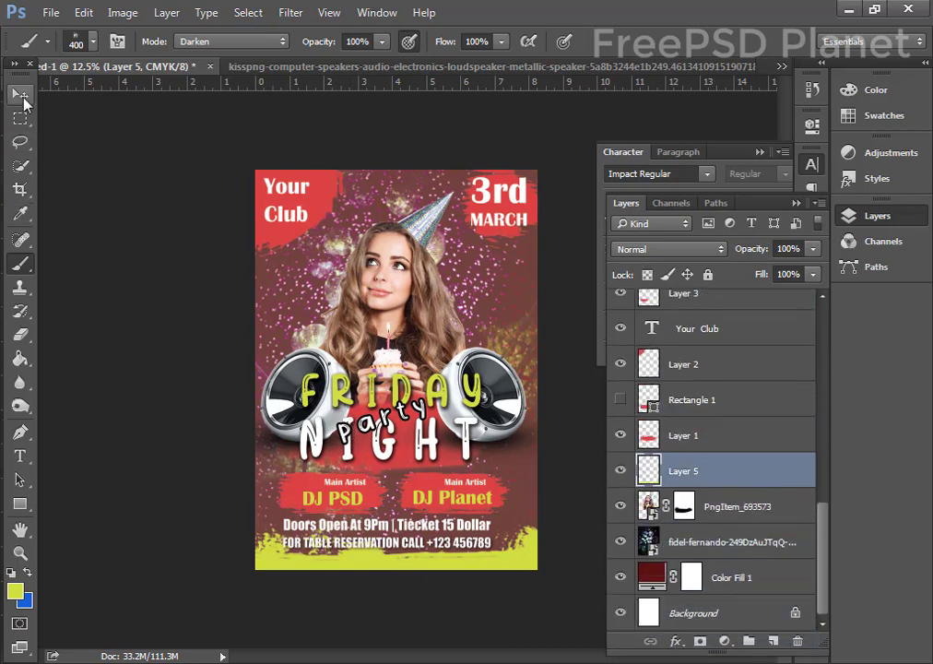
click(20, 96)
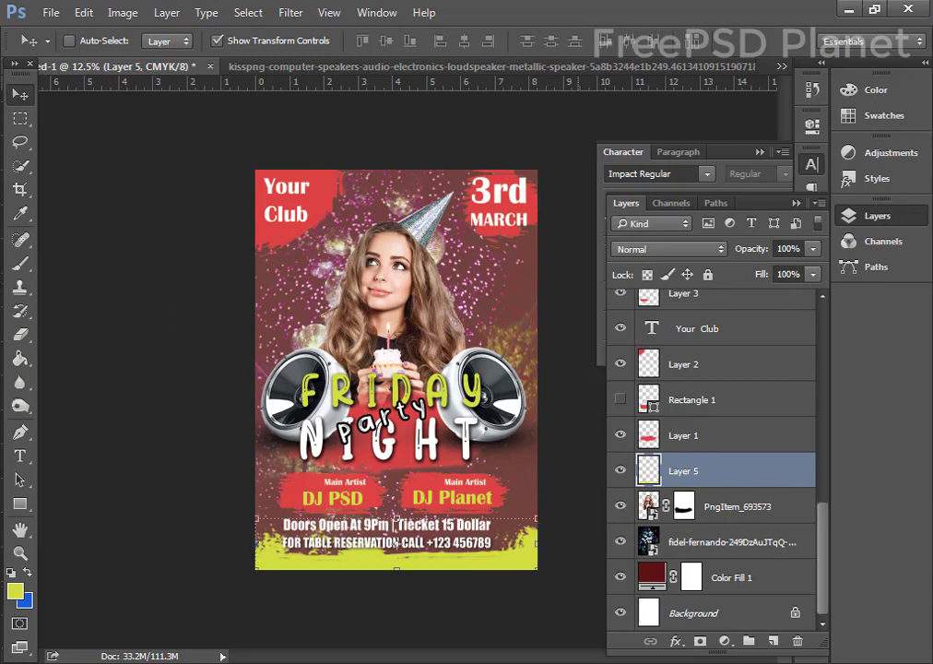